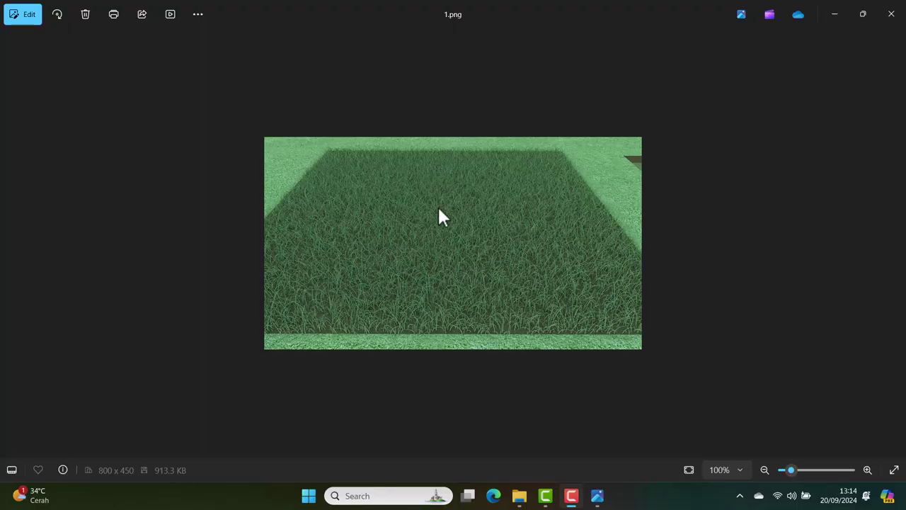
Refresh the desktop and launch SketchUp Pro 2021 with the Architectural Millimeters template.
scroll(439, 209, up, 3)
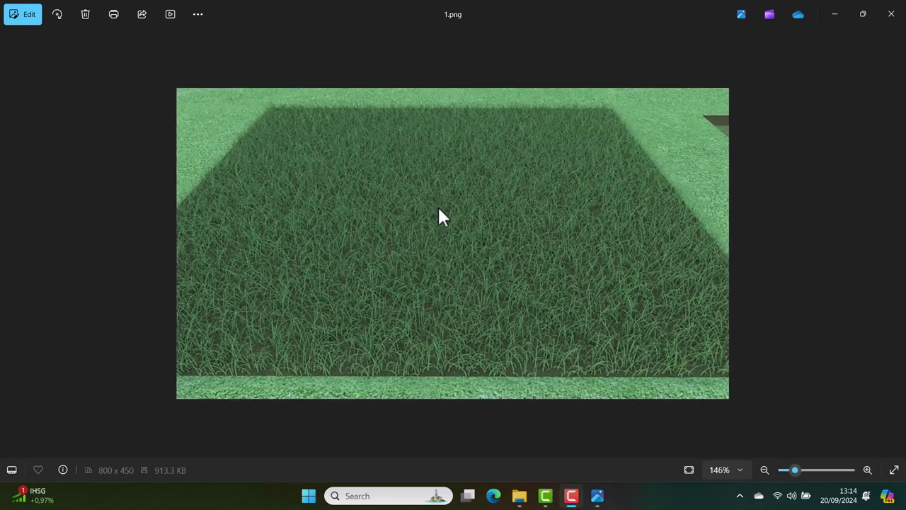
scroll(439, 210, down, 3)
scroll(439, 210, up, 1)
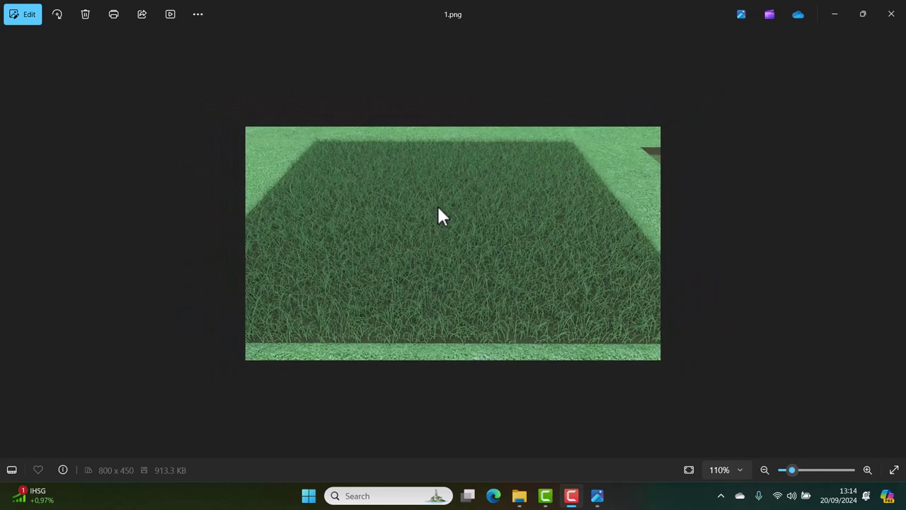
scroll(439, 211, down, 1)
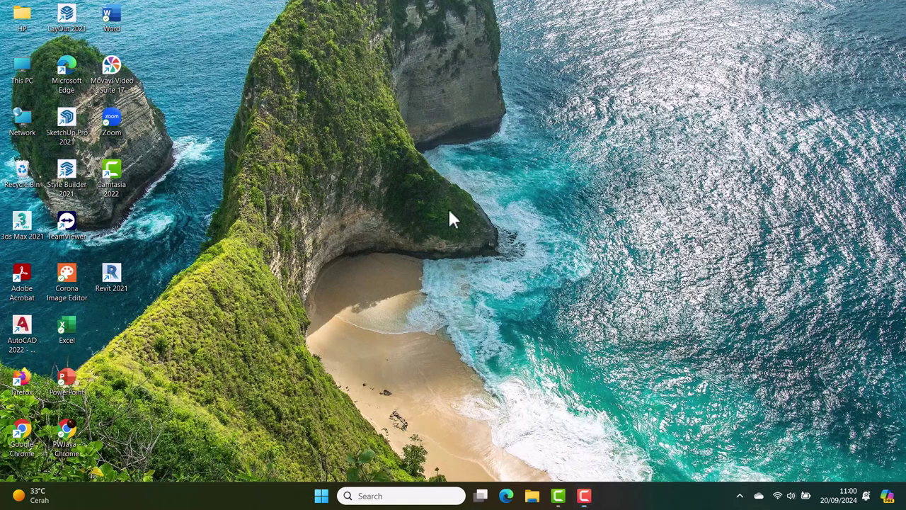
right_click(448, 209)
click(488, 259)
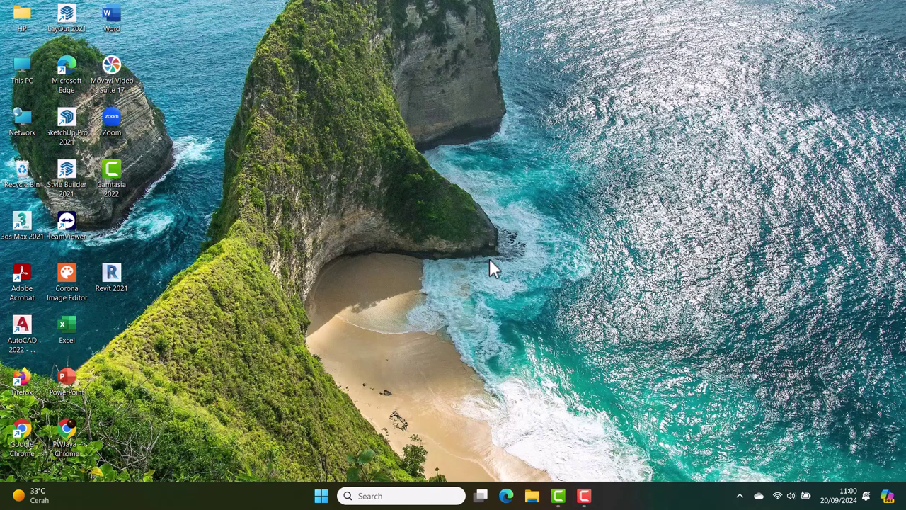
double_click(76, 129)
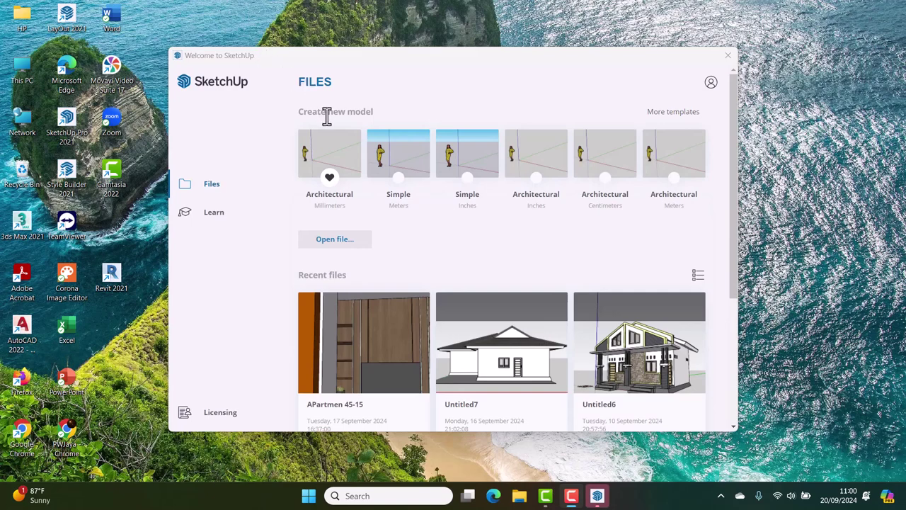
click(339, 163)
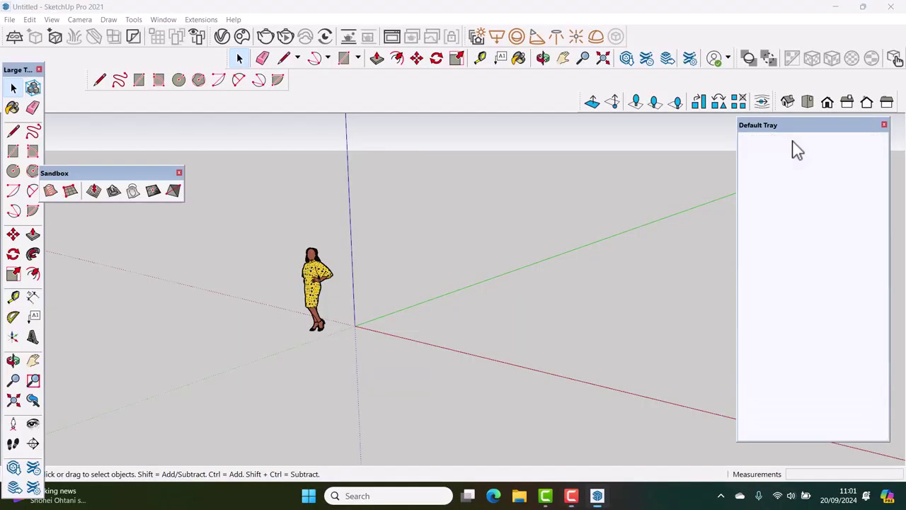
In the style's edge settings, turn off Profiles and Dashes so only Edges remain.
click(764, 160)
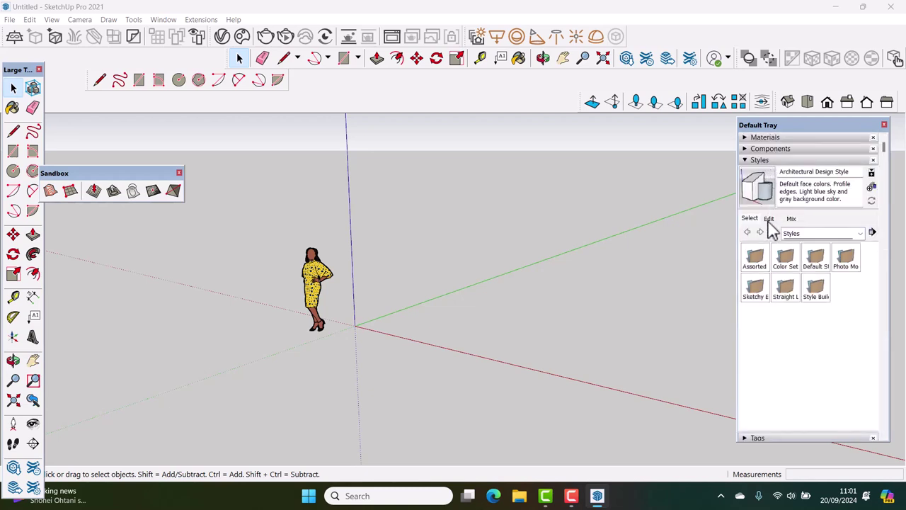
click(771, 221)
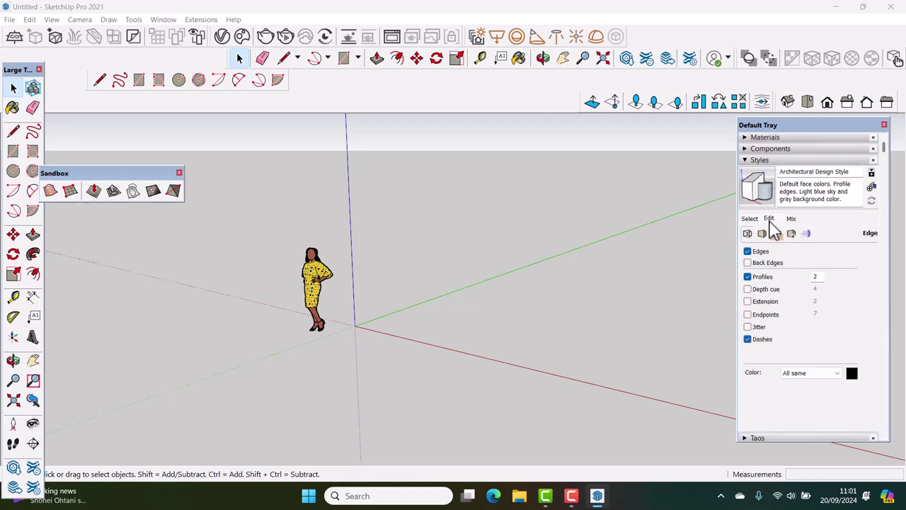
click(748, 277)
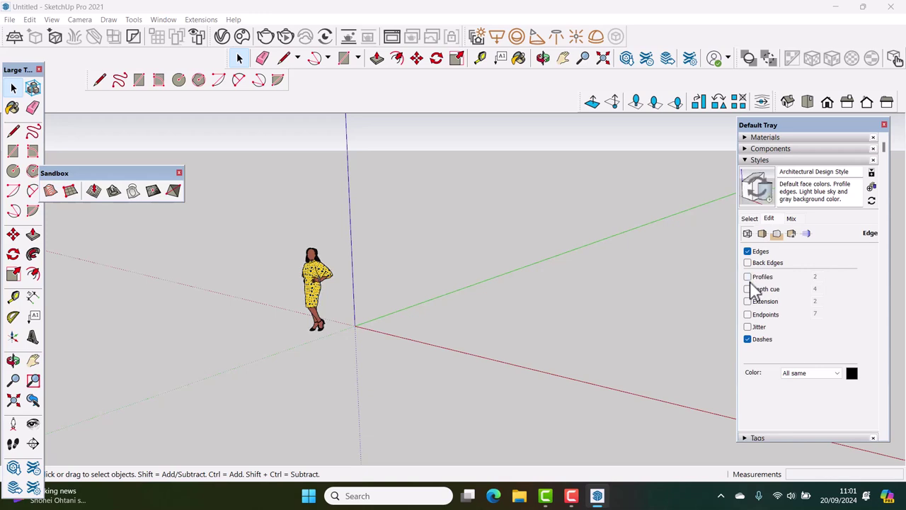
click(752, 341)
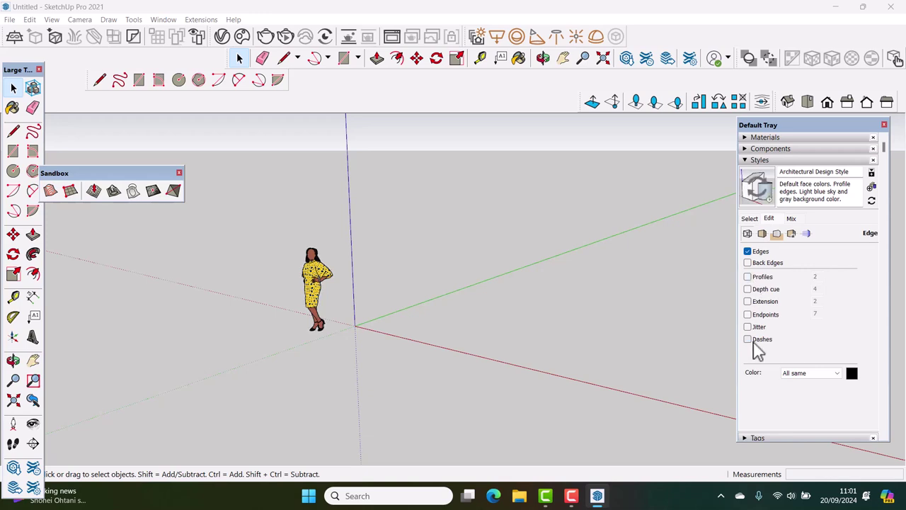
click(760, 160)
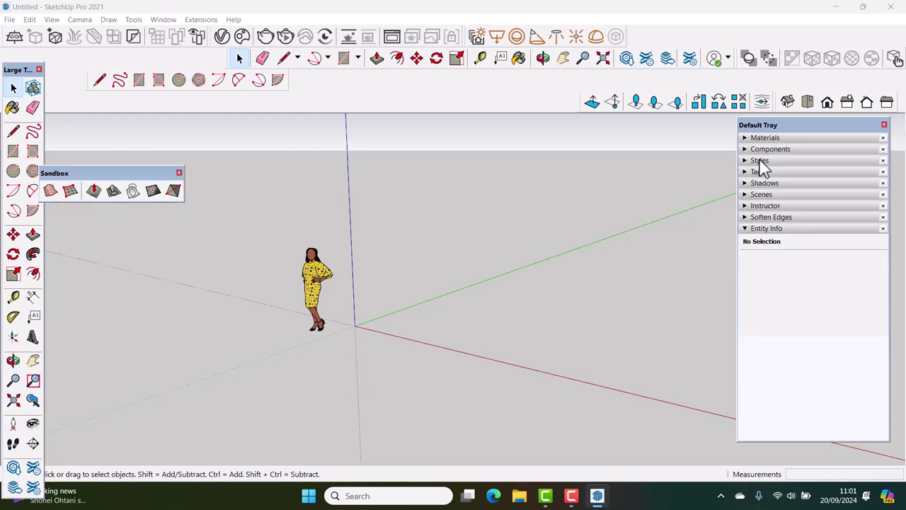
click(15, 153)
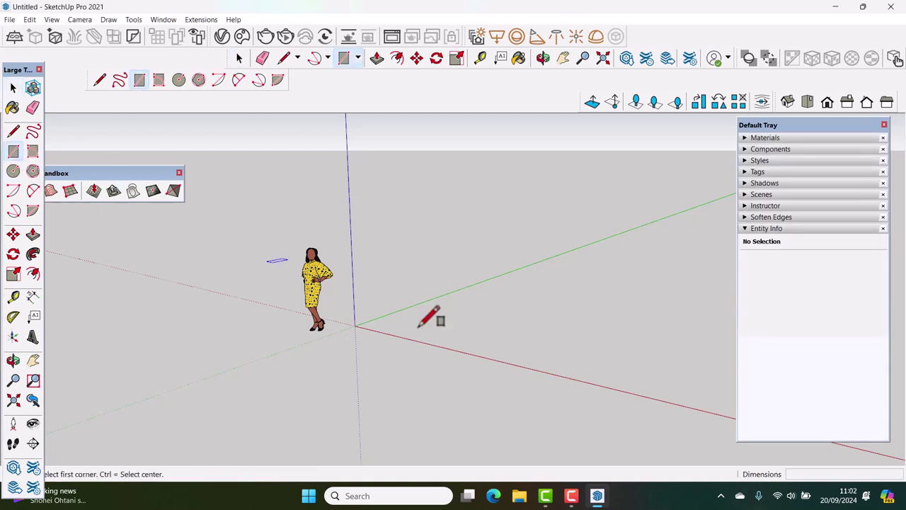
Draw a 5000 × 5000 mm square from the origin and reverse its face.
click(355, 325)
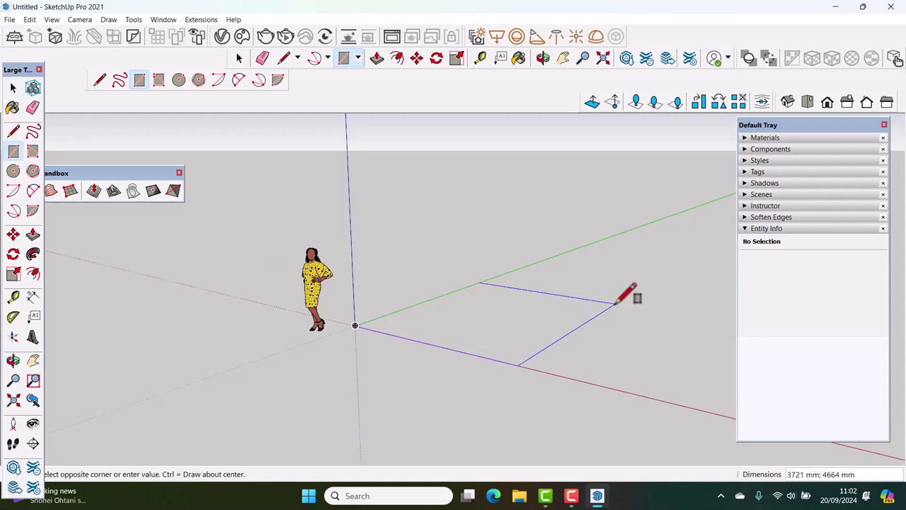
text(5000;5000)
key(Return)
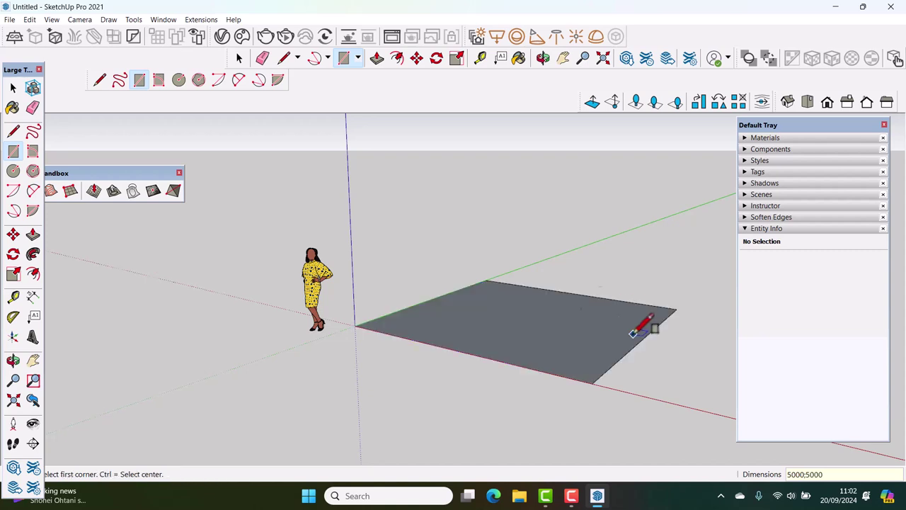
click(13, 87)
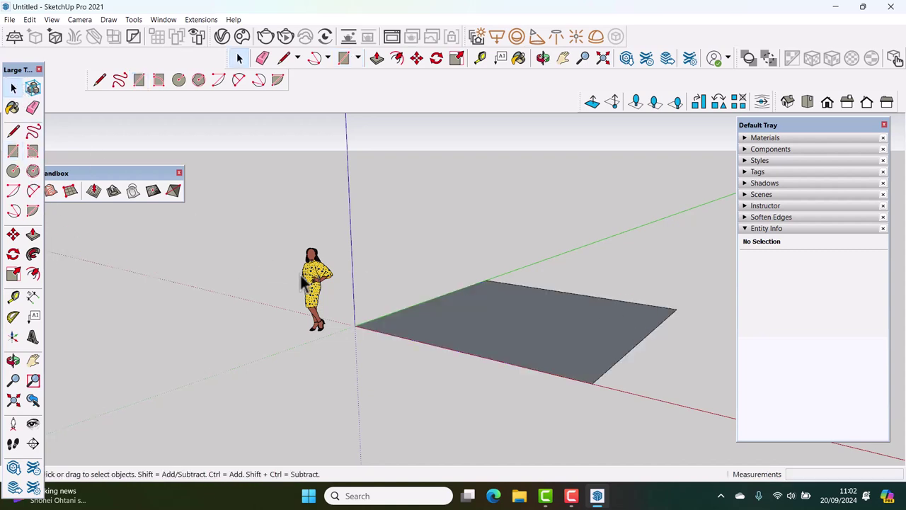
click(467, 319)
middle_drag(472, 320, 496, 384)
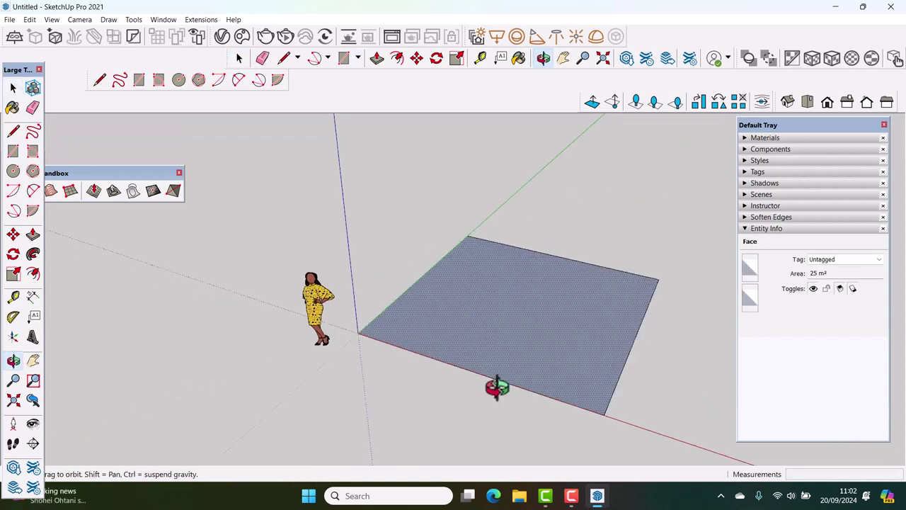
right_click(507, 348)
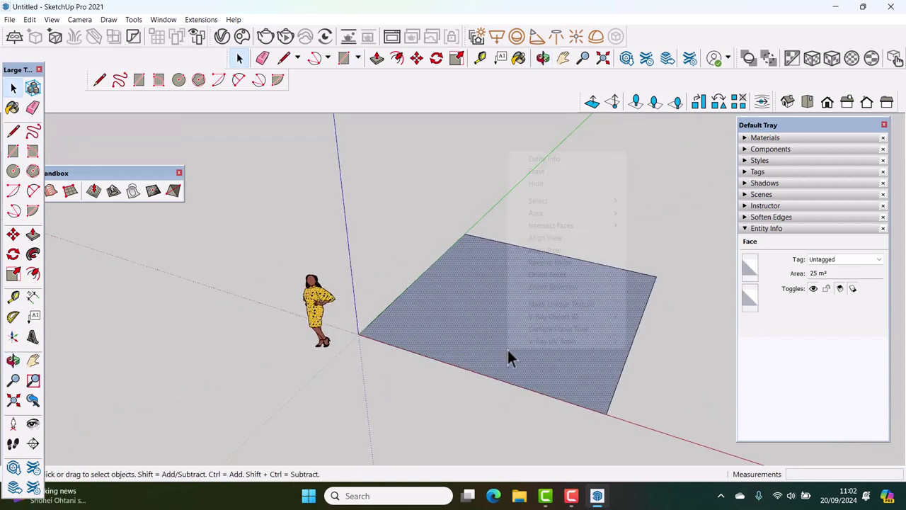
click(550, 264)
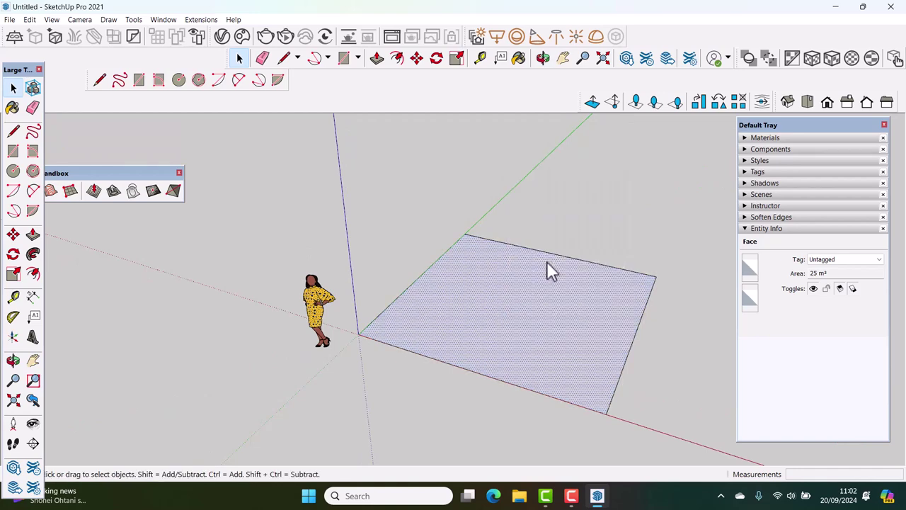
Make the square face and its edges into a group.
double_click(532, 312)
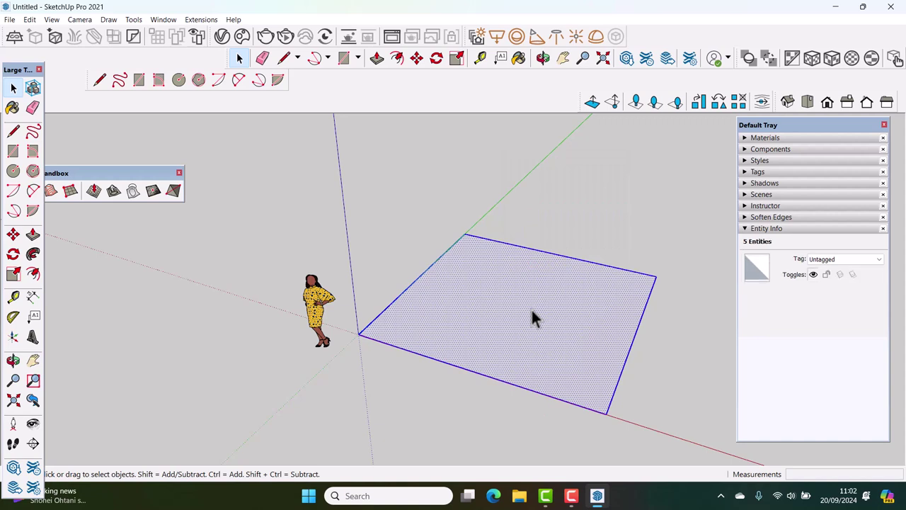
right_click(532, 314)
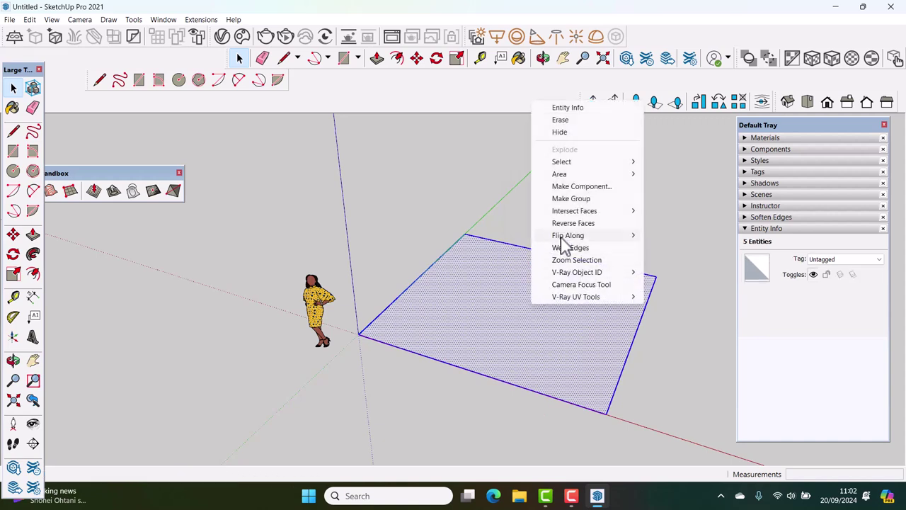
click(570, 199)
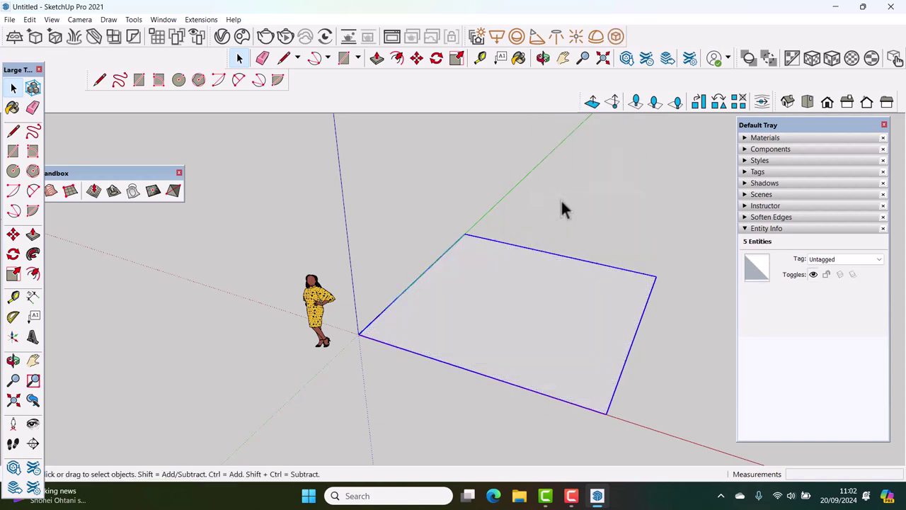
scroll(516, 243, down, 2)
scroll(514, 277, down, 2)
shift+middle_drag(513, 290, 480, 308)
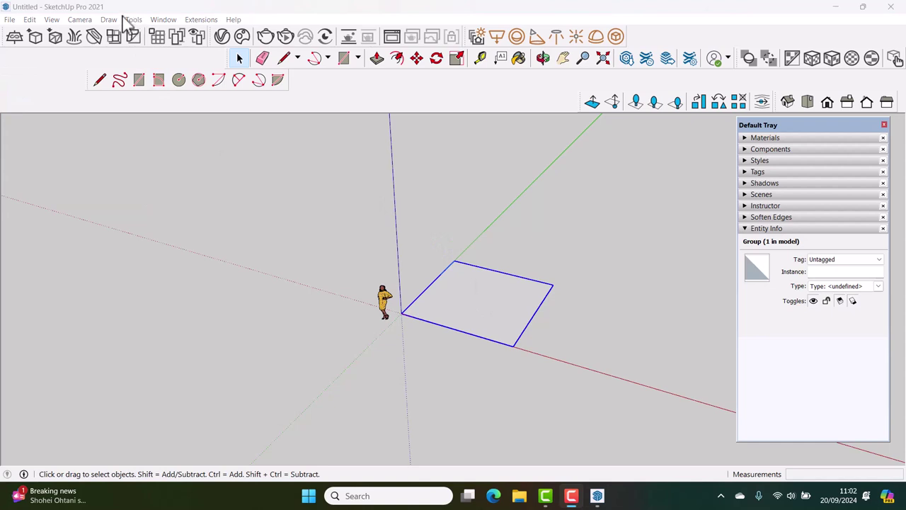
Hide the Sandbox toolbar while keeping the Random Tools toolbar shown.
click(80, 19)
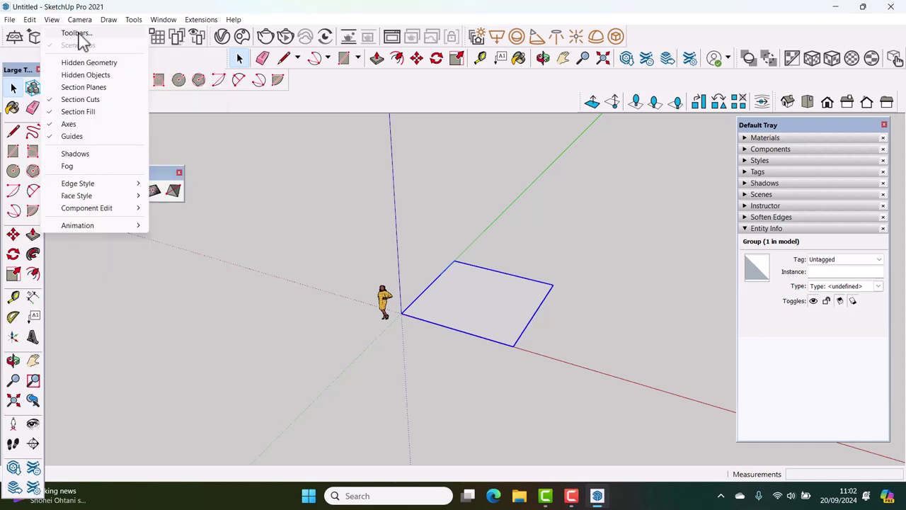
click(77, 33)
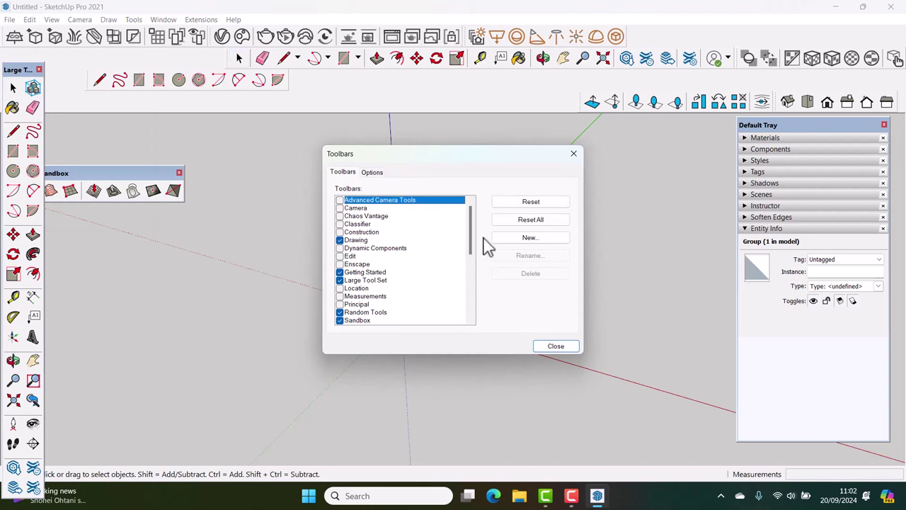
scroll(478, 261, down, 3)
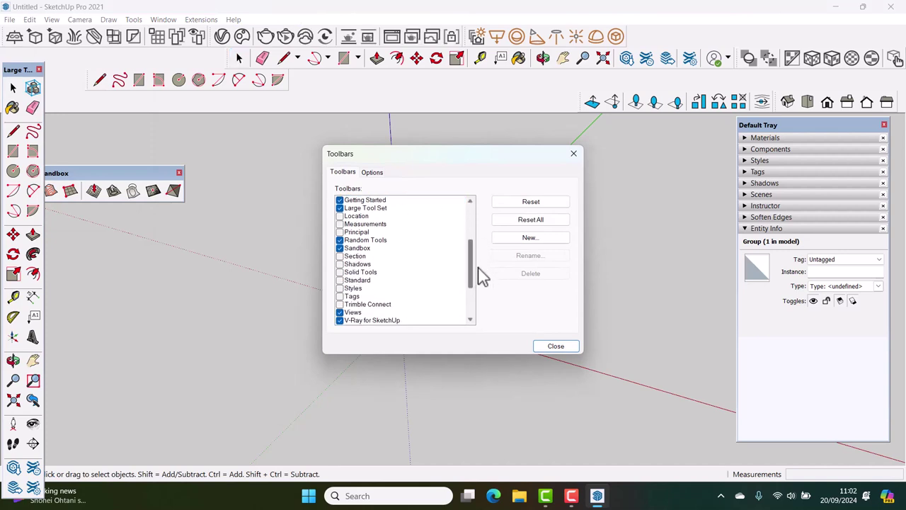
click(340, 240)
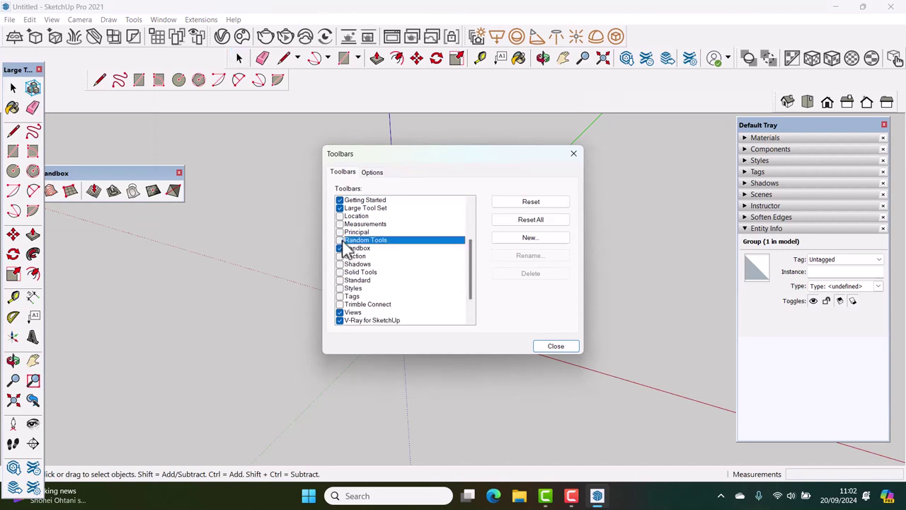
click(340, 249)
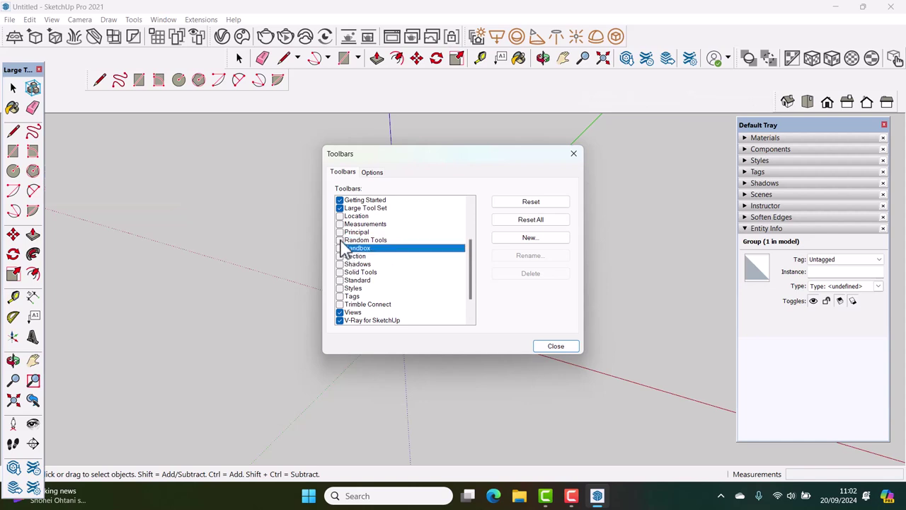
click(341, 241)
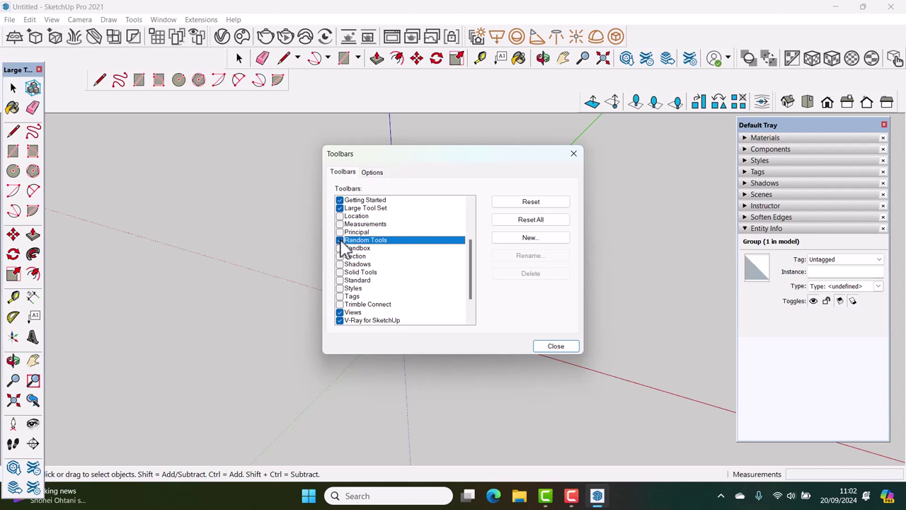
click(575, 161)
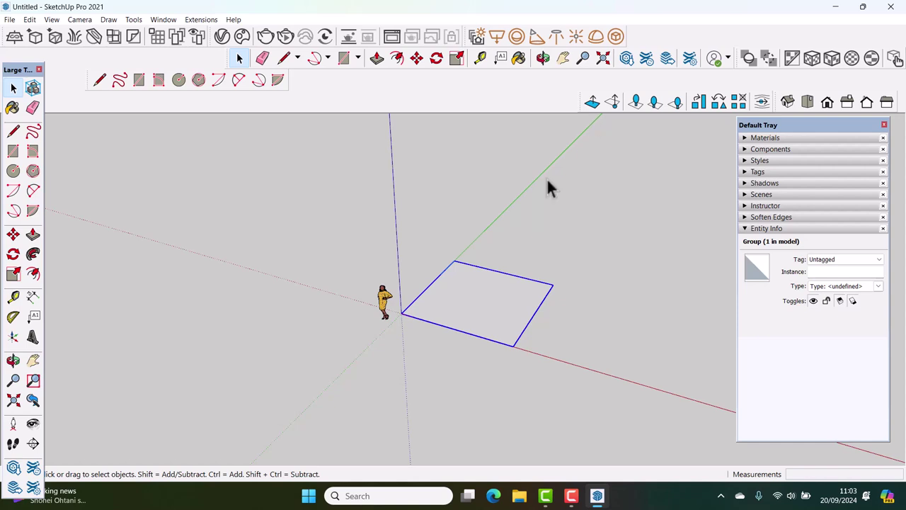
click(400, 495)
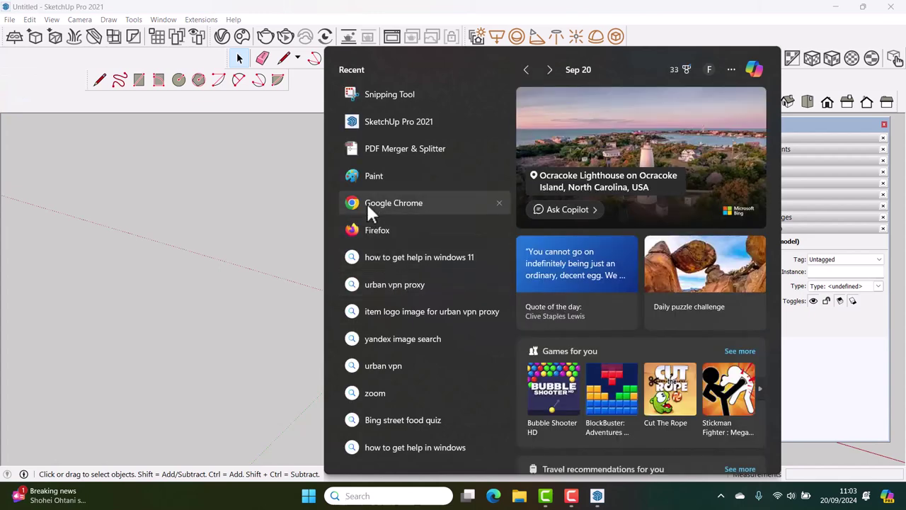
Search Google in Chrome for 'random tools sketchup'.
click(368, 202)
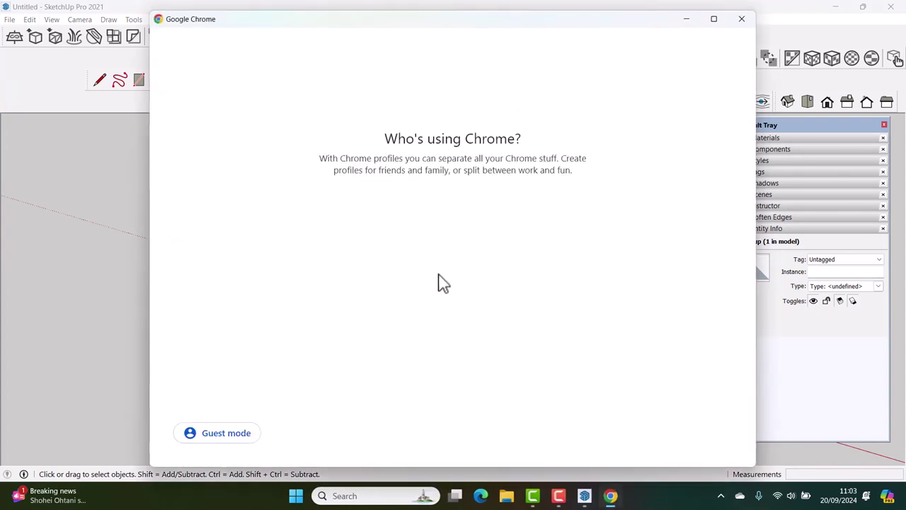
click(485, 329)
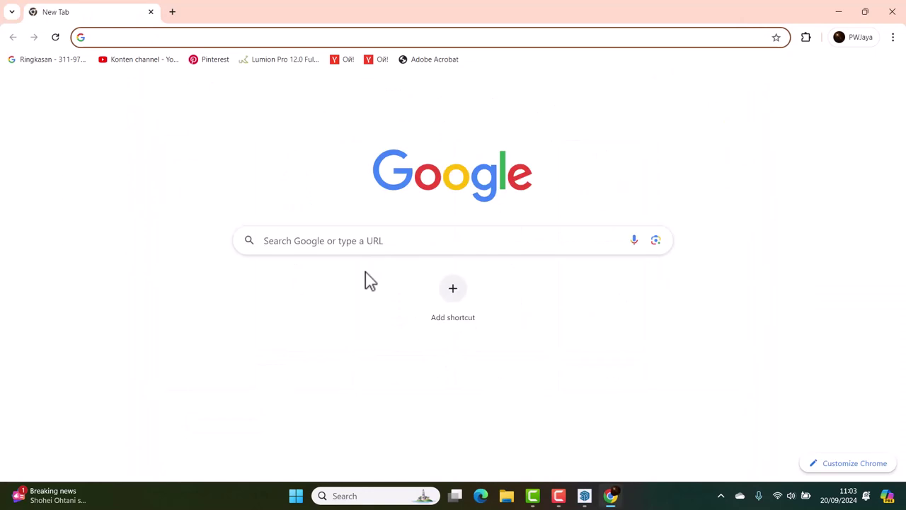
click(351, 244)
text(re)
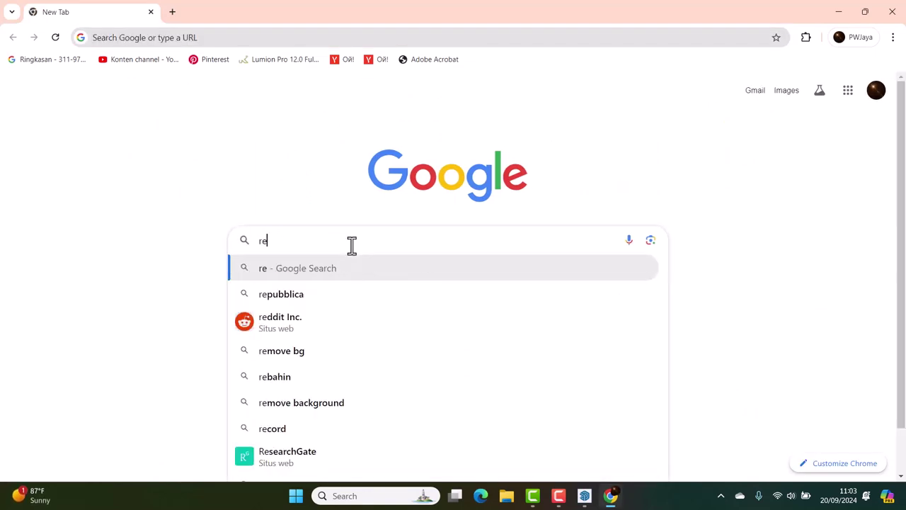
text(ndome to)
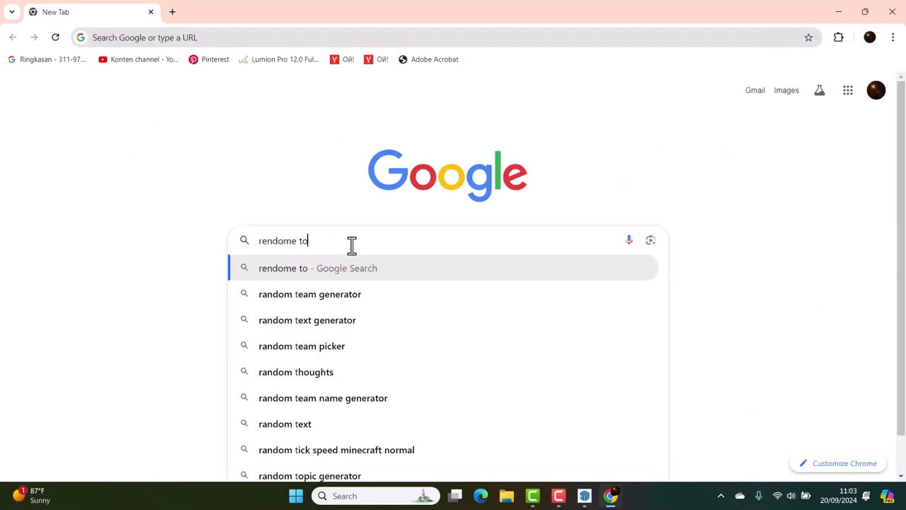
text(o)
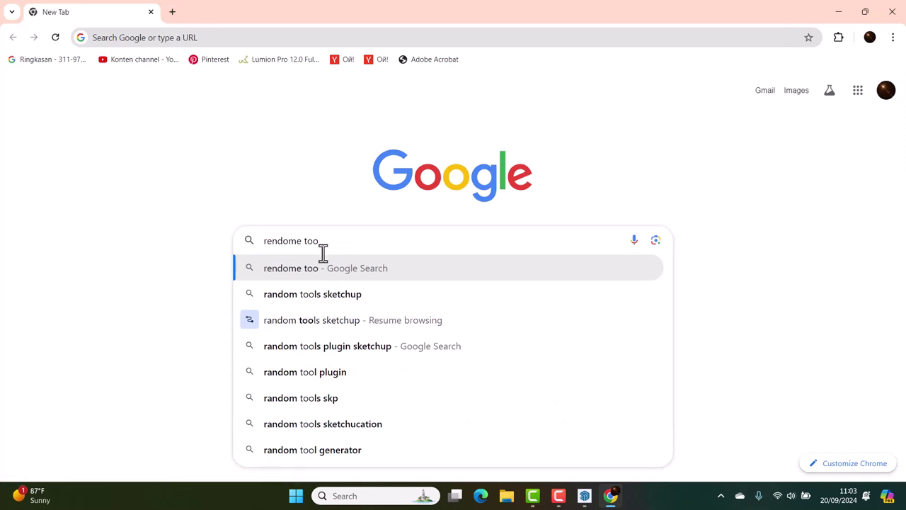
click(343, 294)
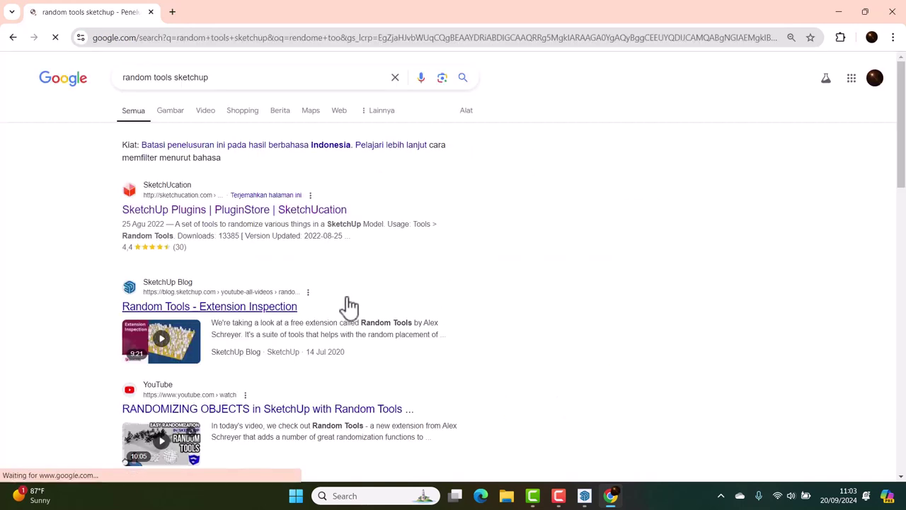
Browse the search results, then return to SketchUp and clear the selection.
scroll(350, 301, down, 2)
scroll(354, 293, down, 3)
scroll(363, 293, up, 5)
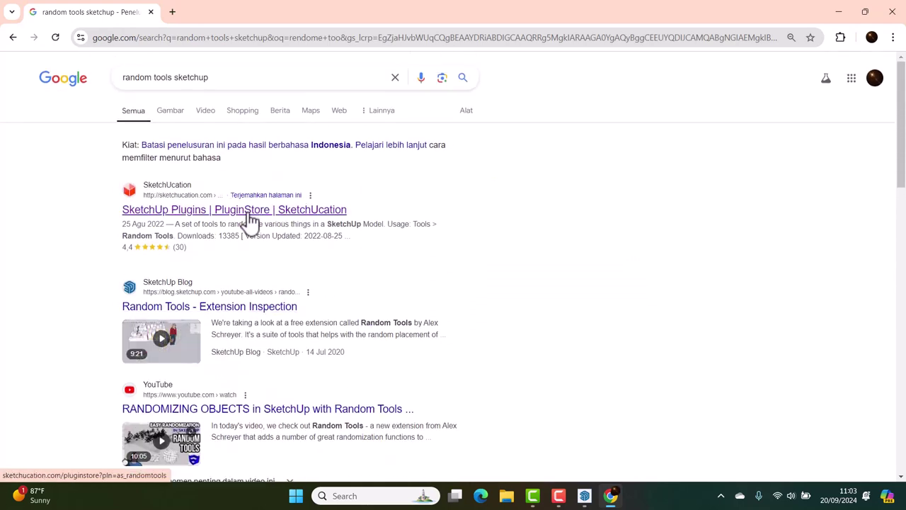
scroll(255, 225, down, 2)
scroll(266, 233, down, 3)
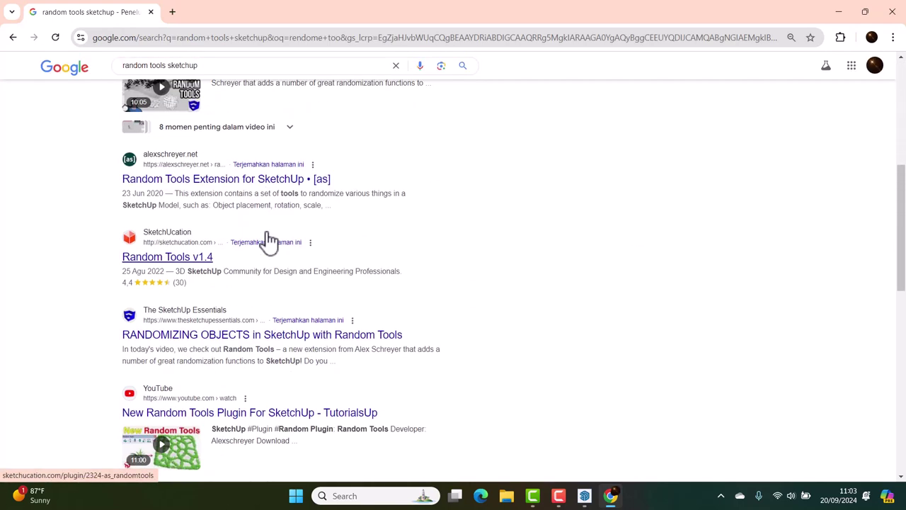
click(584, 495)
click(537, 346)
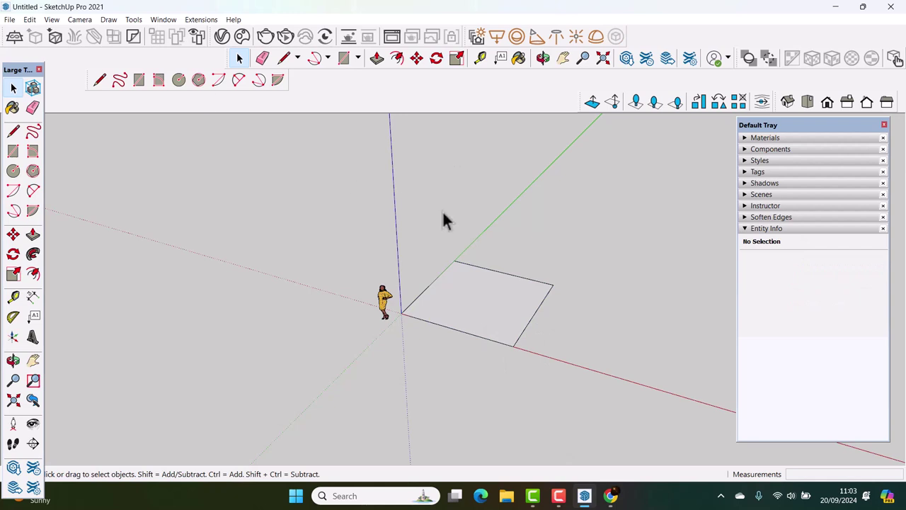
Turn the Sandbox toolbar back on as a floating panel.
click(472, 293)
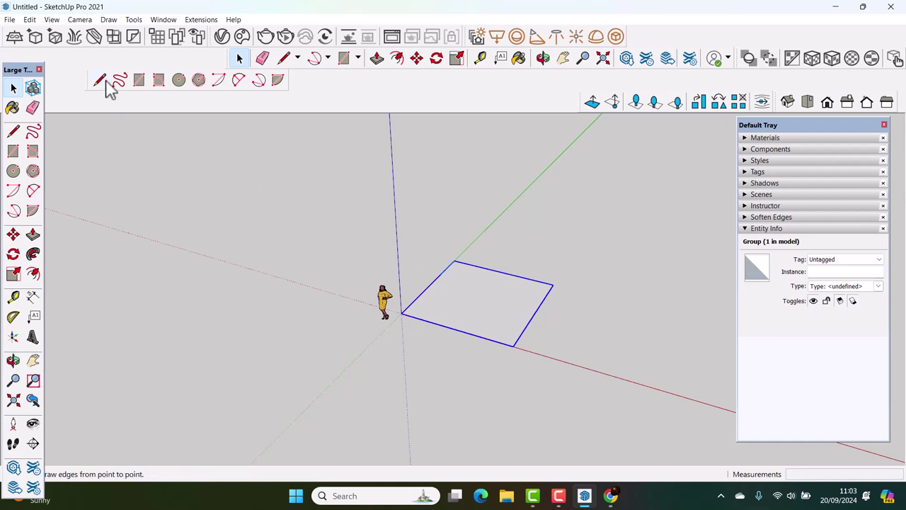
click(51, 19)
click(69, 33)
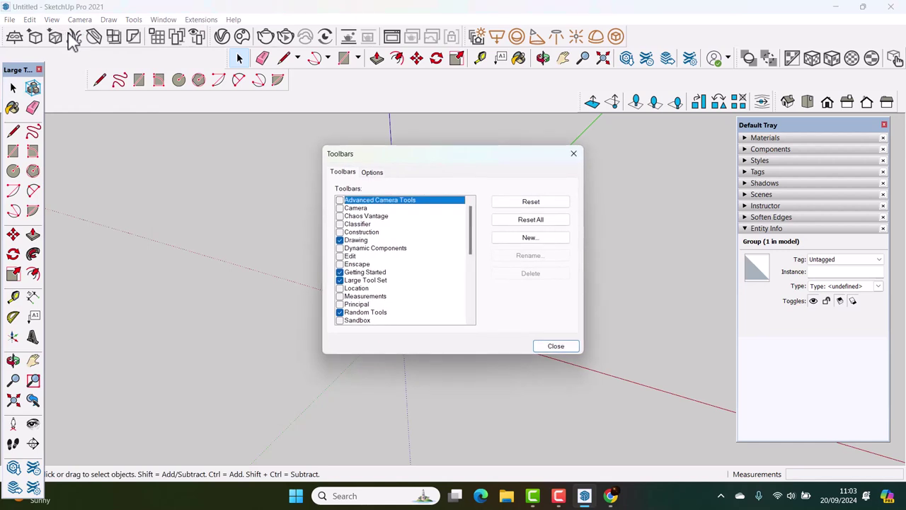
drag(473, 249, 475, 259)
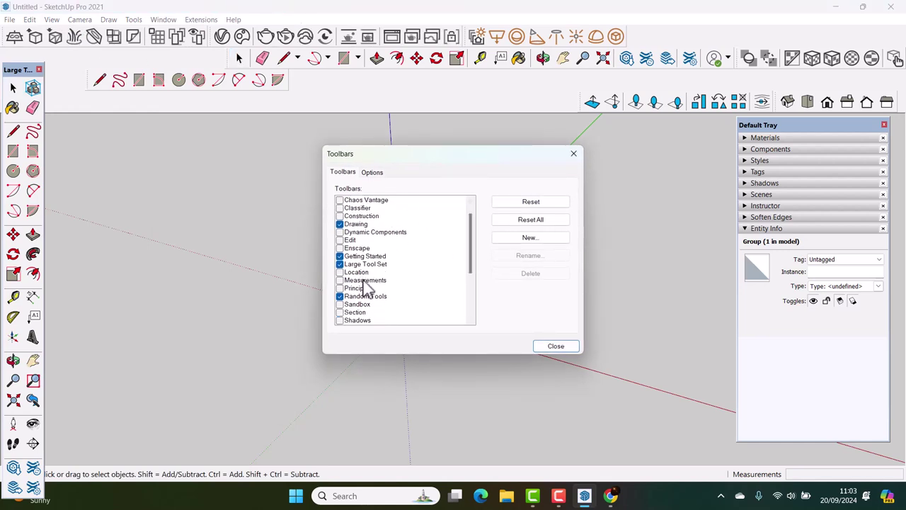
click(340, 304)
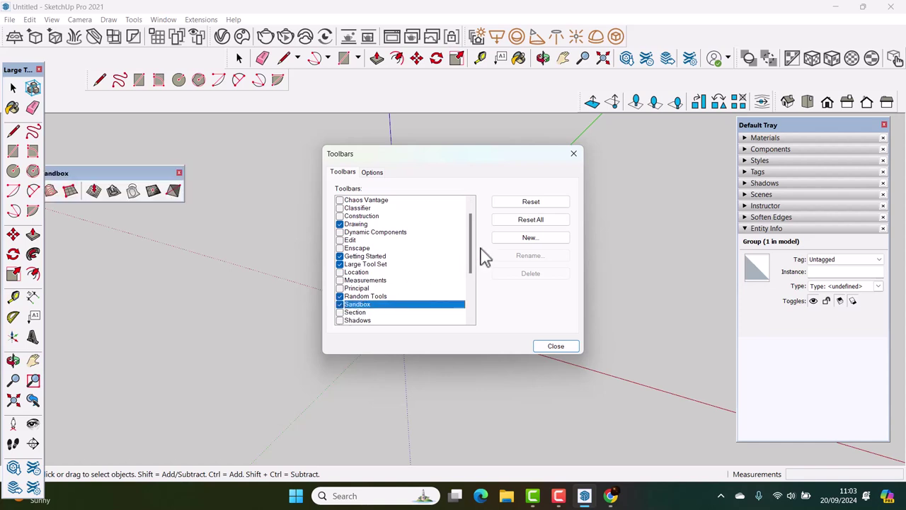
click(573, 153)
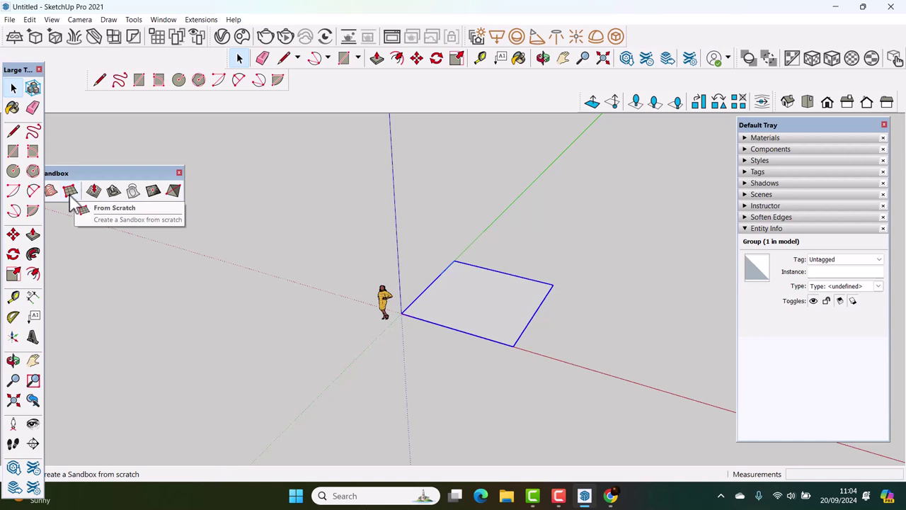
Draw a Sandbox From Scratch grid with 400 mm spacing beside the square.
click(70, 193)
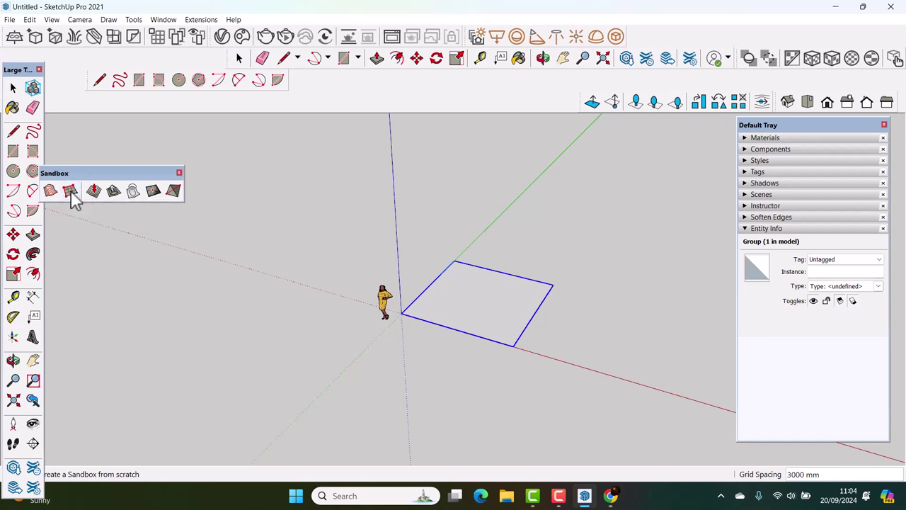
scroll(566, 347, up, 1)
scroll(566, 347, up, 2)
scroll(566, 346, up, 1)
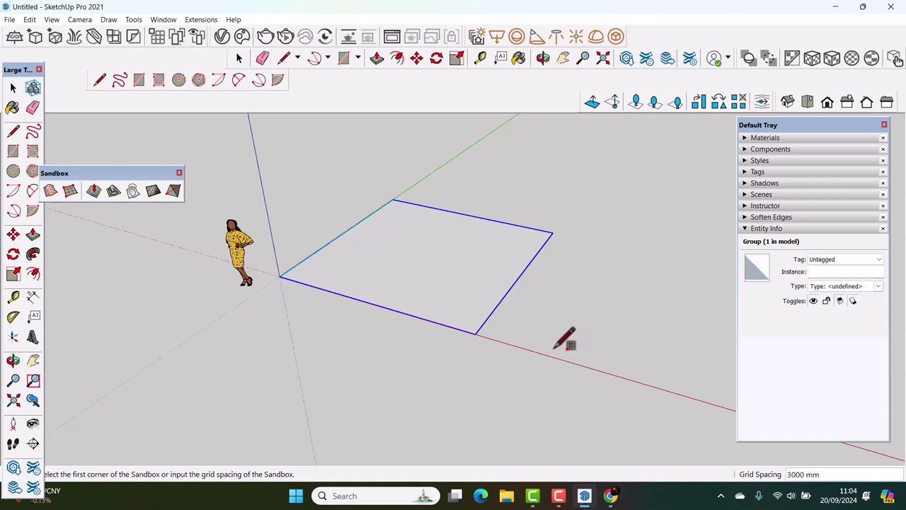
text(400)
text(mm)
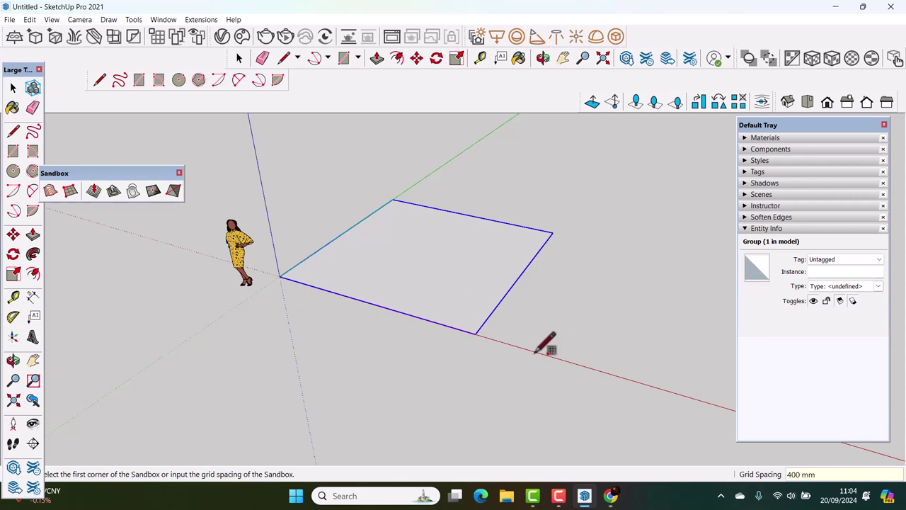
click(531, 352)
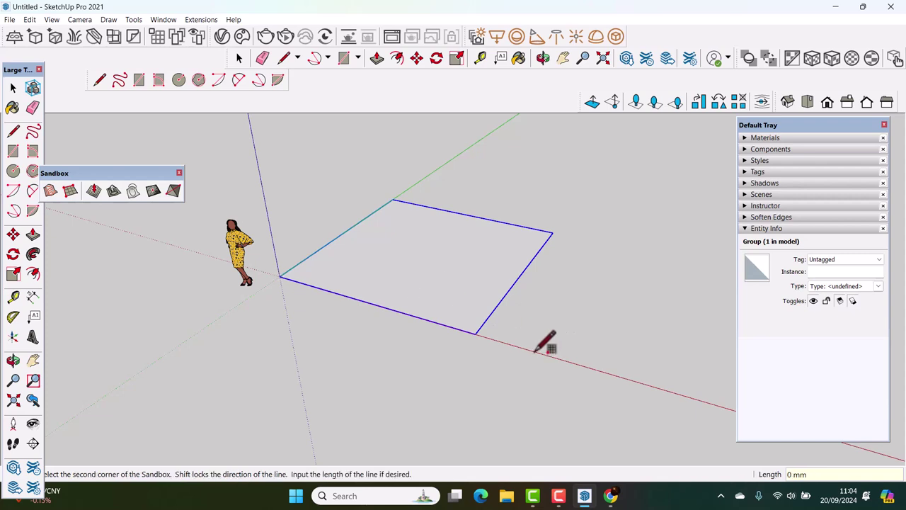
click(601, 240)
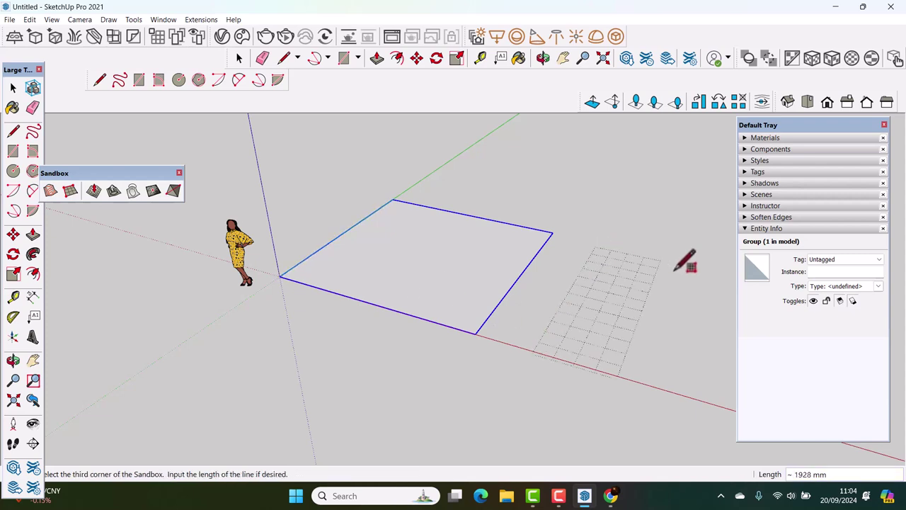
scroll(687, 260, down, 2)
shift+middle_drag(695, 270, 566, 287)
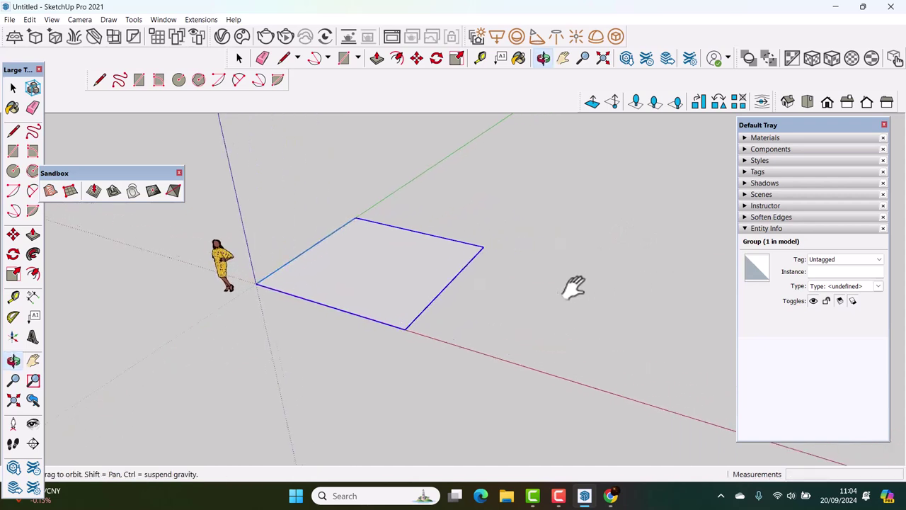
click(672, 292)
Select the new grid group and orbit slightly around it.
scroll(594, 303, up, 2)
key(space)
click(525, 347)
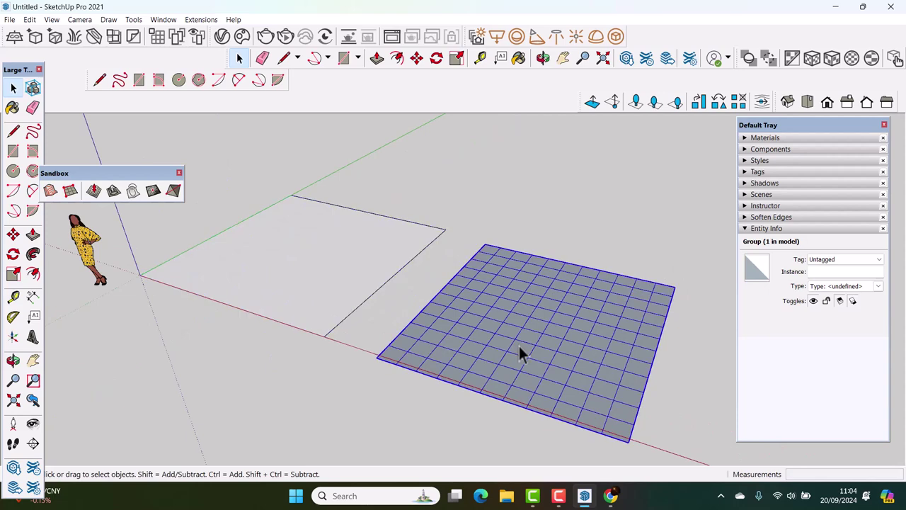
middle_drag(525, 347, 557, 353)
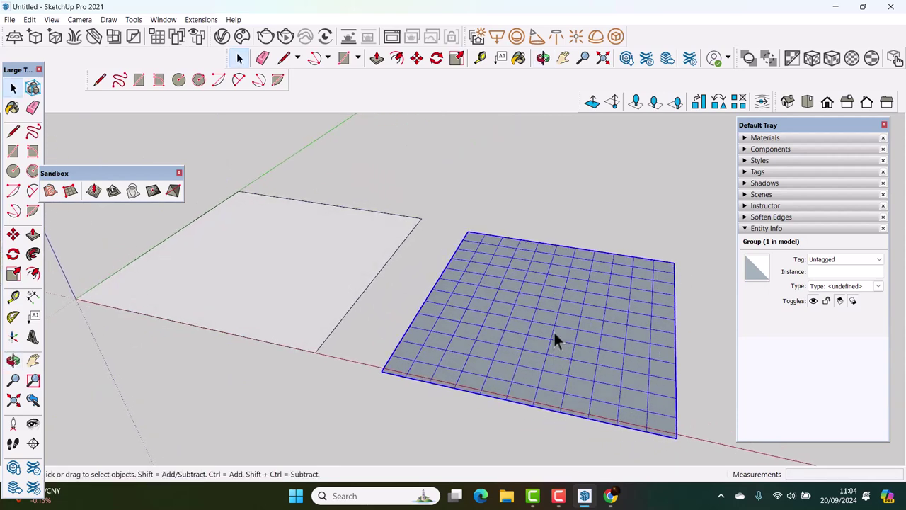
middle_drag(542, 332, 567, 335)
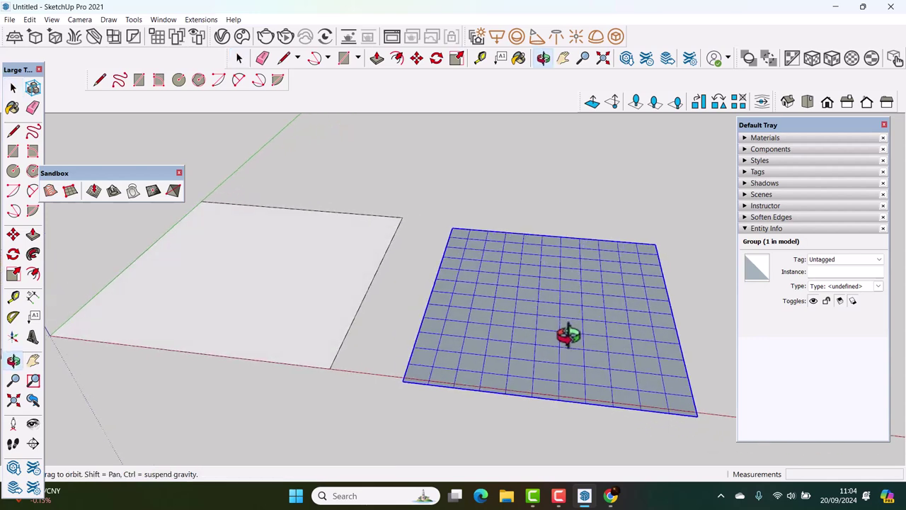
right_click(546, 315)
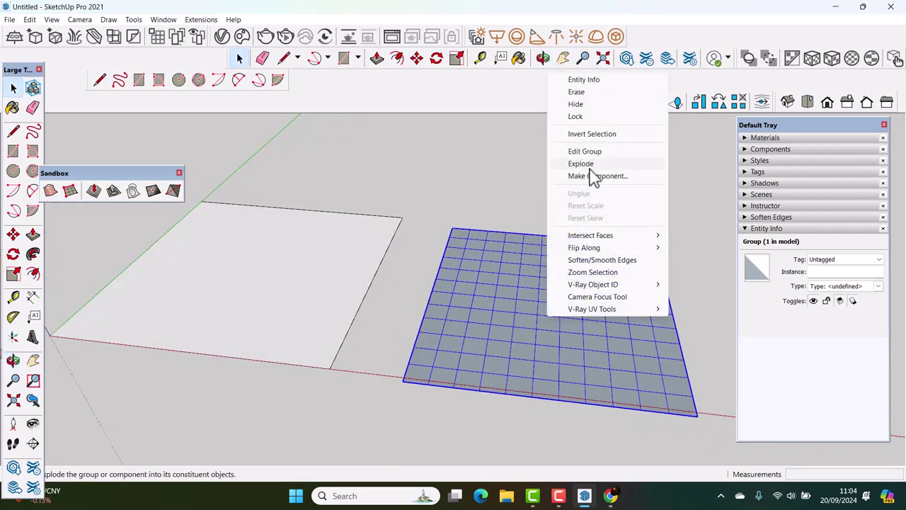
Explode the grid into loose faces, reverse them, and show the Materials colour swatches.
click(590, 165)
right_click(553, 305)
mouse_move(586, 221)
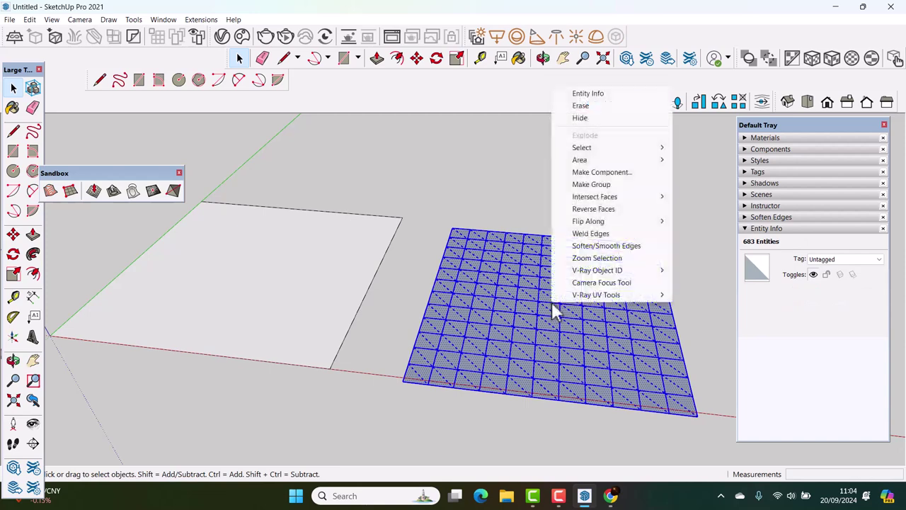
click(592, 210)
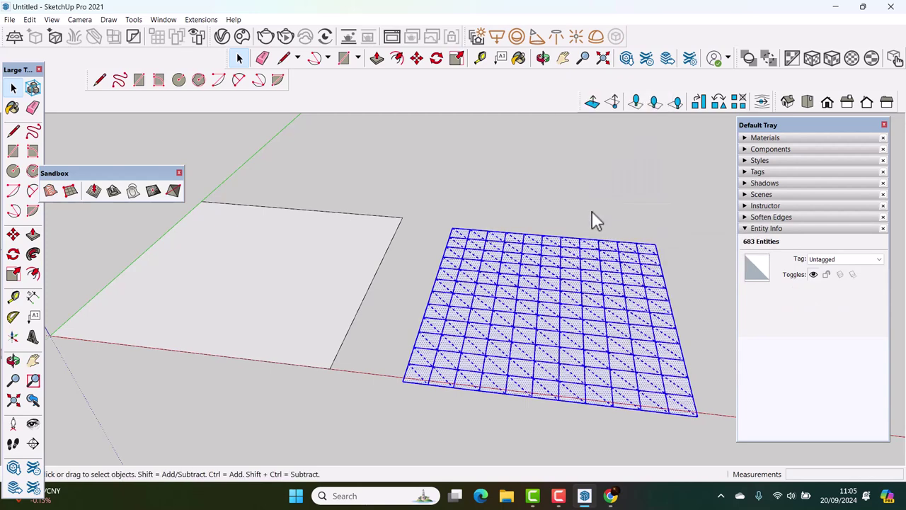
click(773, 139)
scroll(856, 306, down, 3)
scroll(857, 306, up, 2)
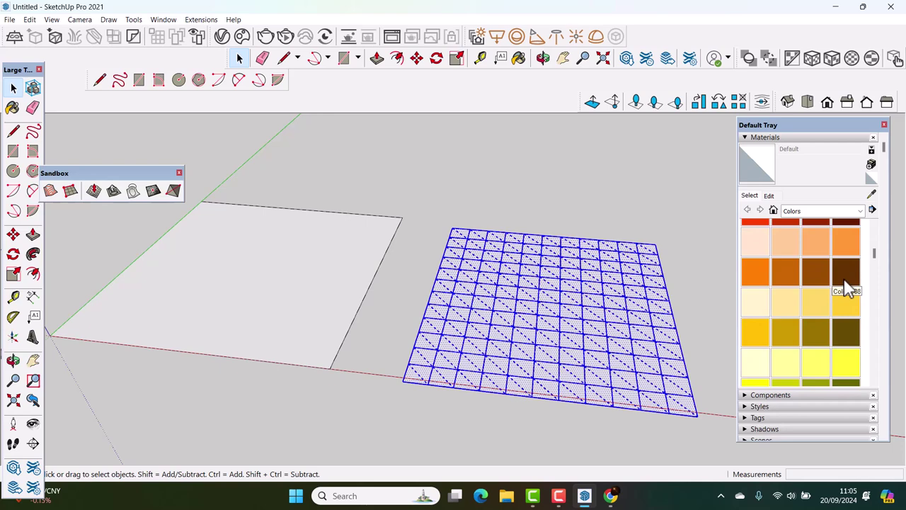
Paint the grid dark brown Color C08 and lower its saturation to 43.
click(845, 280)
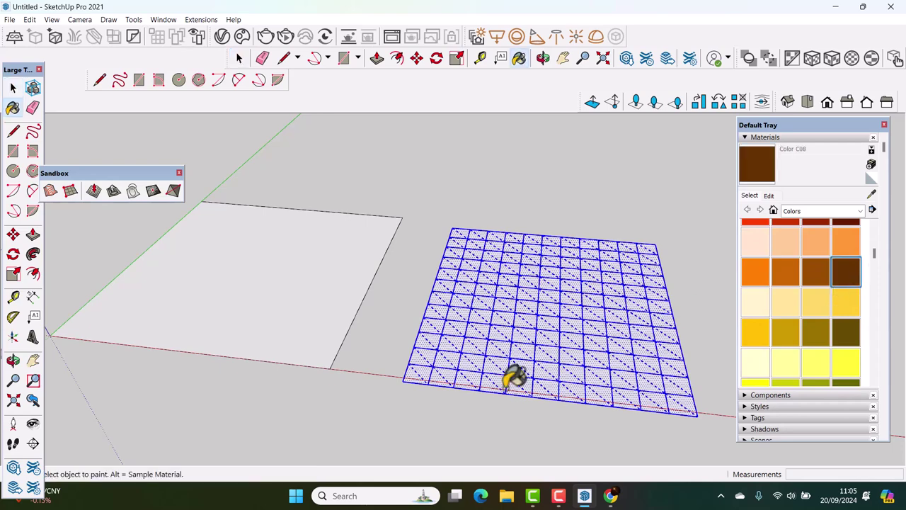
click(586, 342)
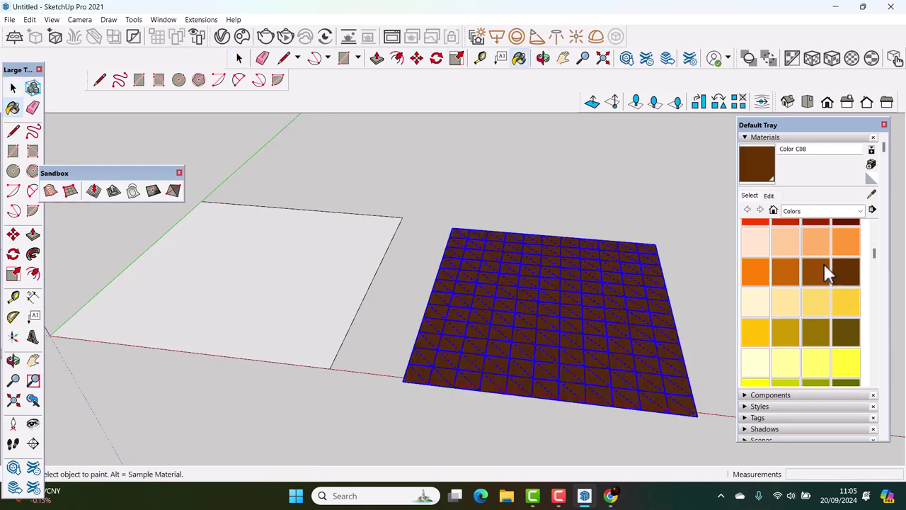
click(768, 196)
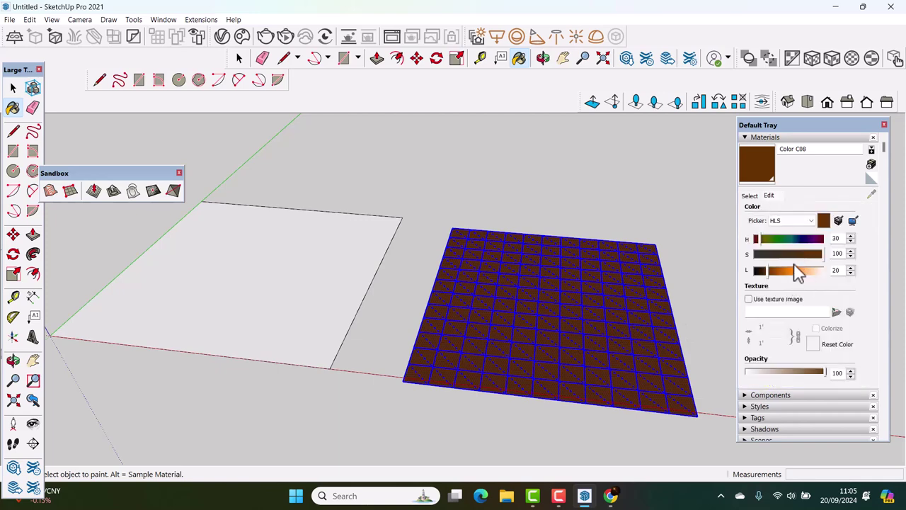
drag(798, 259, 787, 259)
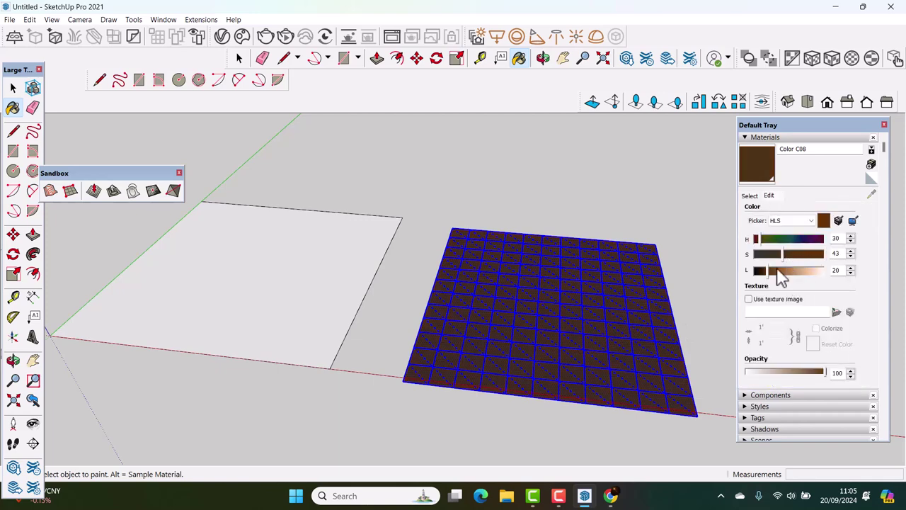
Paint the rectangle's face inside its group with the same brown, then exit the group.
click(13, 87)
double_click(223, 317)
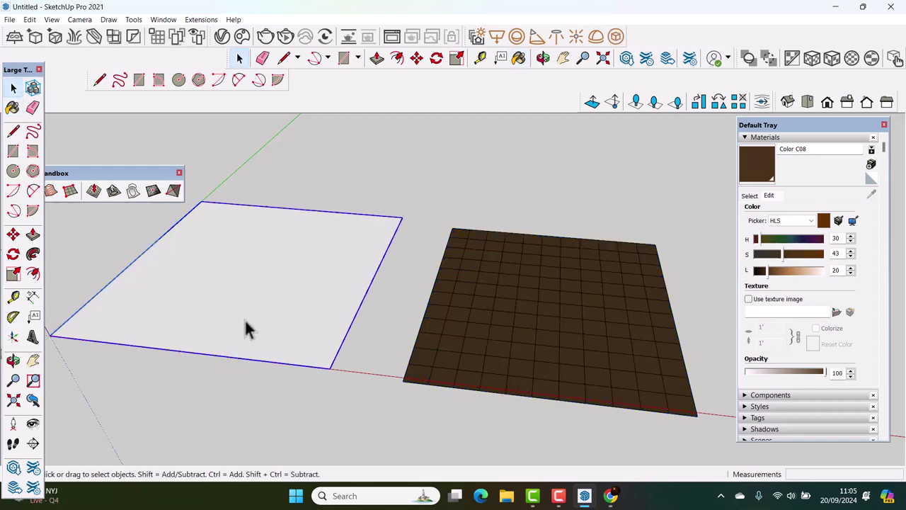
double_click(248, 329)
click(754, 180)
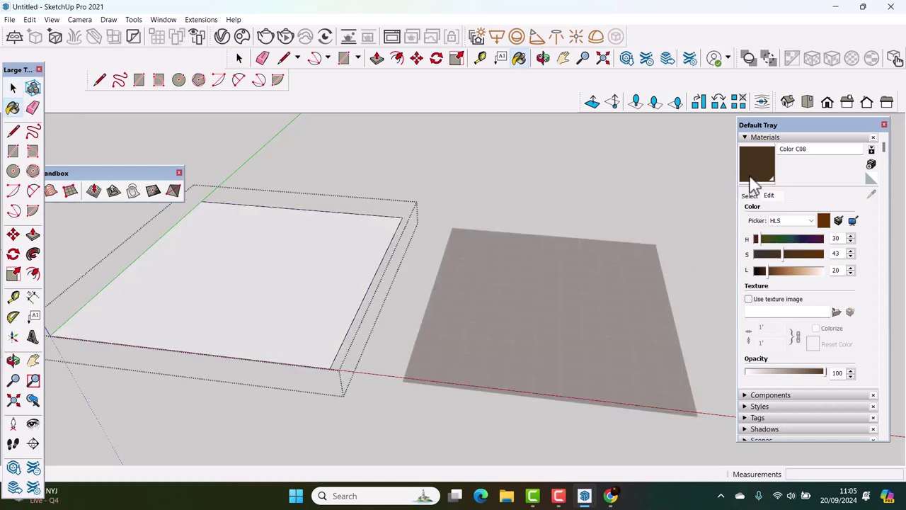
click(247, 273)
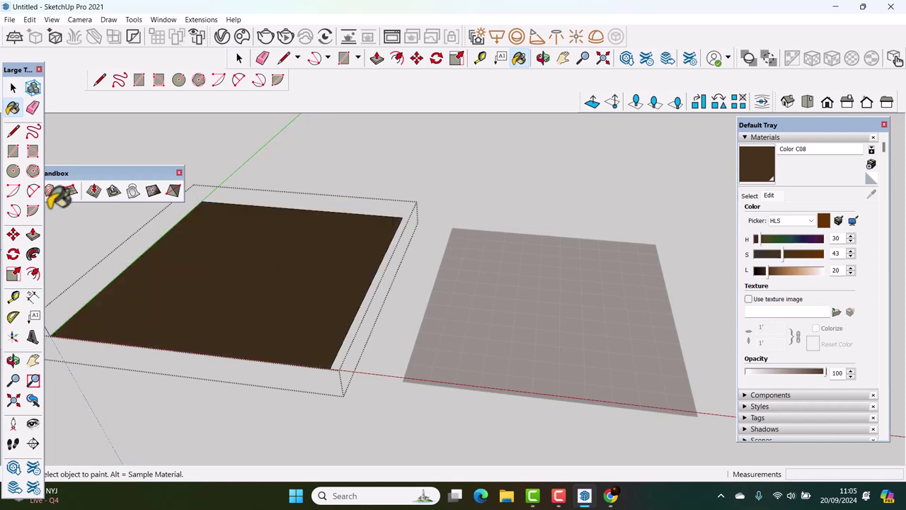
click(14, 88)
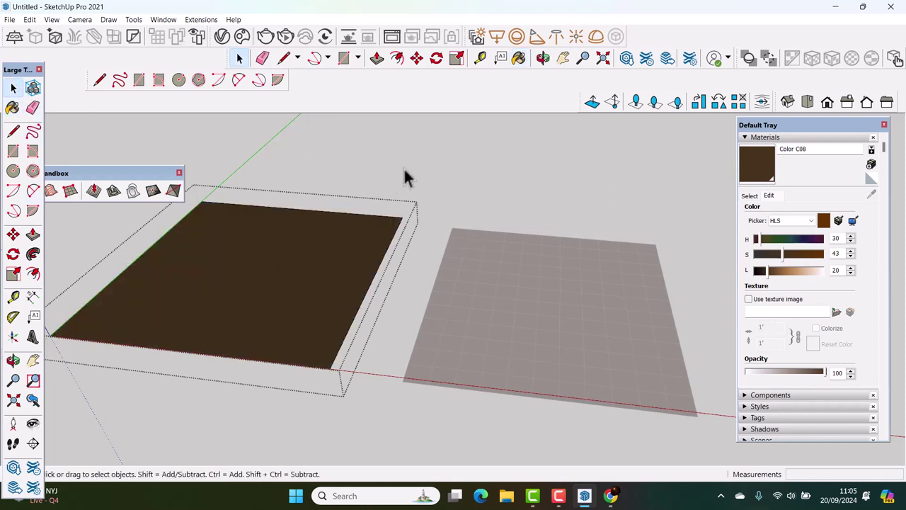
click(405, 177)
middle_drag(473, 333, 483, 331)
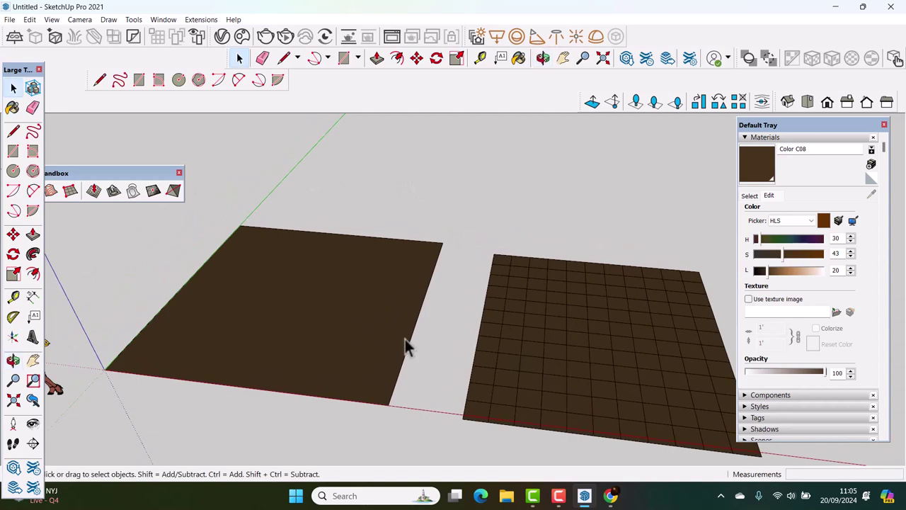
middle_drag(469, 337, 448, 339)
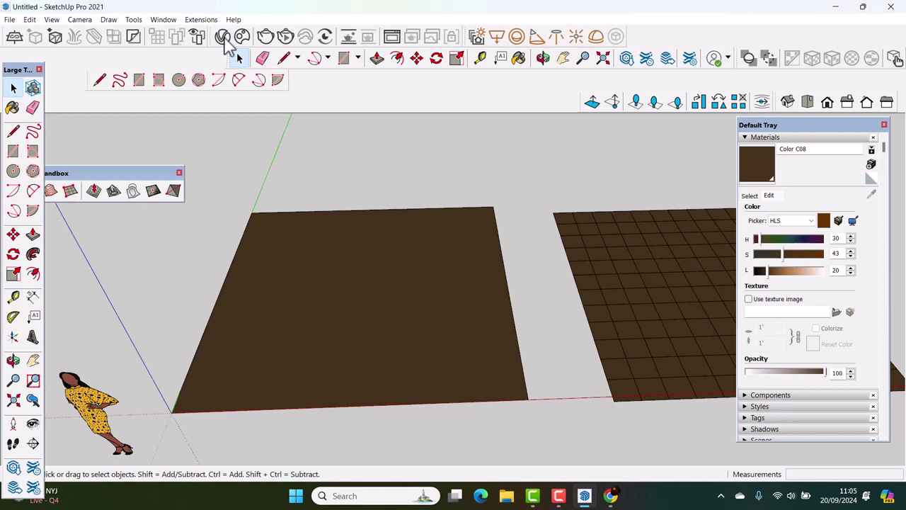
In the V-Ray Asset Editor settings, turn off Progressive rendering to use the denoiser.
click(616, 36)
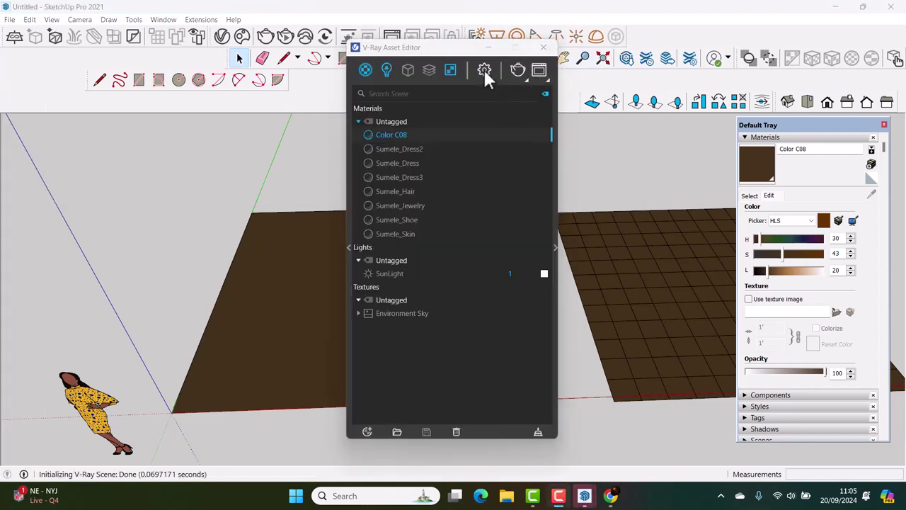
click(484, 69)
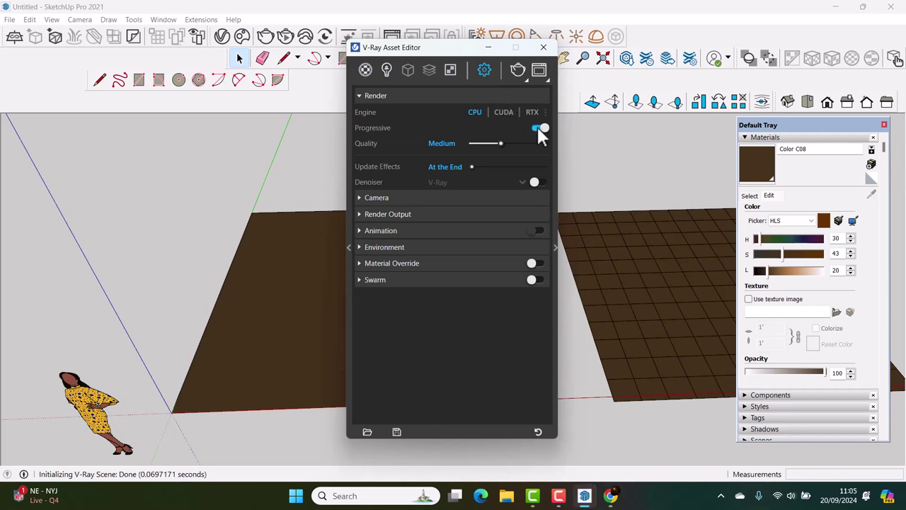
click(535, 182)
Enable Max Trace Depth and Secondary Ray Bias under Render Parameters > Optimizations.
click(555, 247)
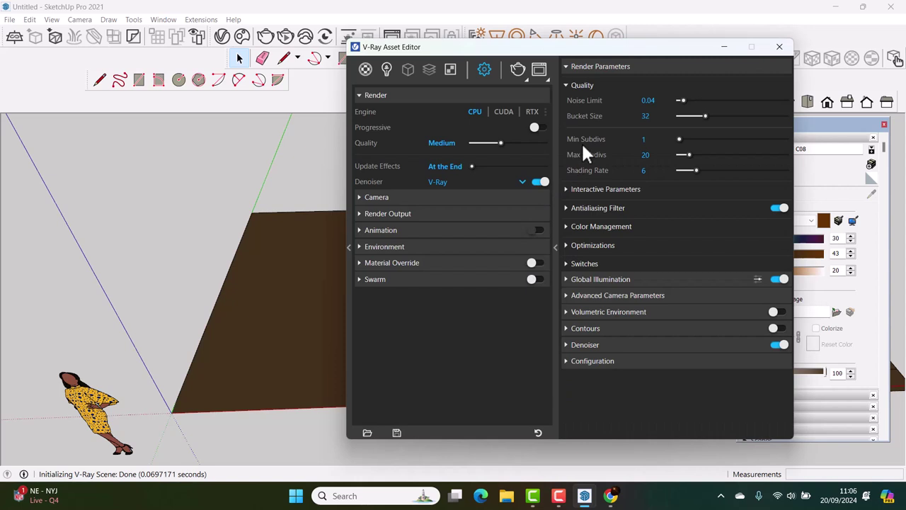
click(579, 85)
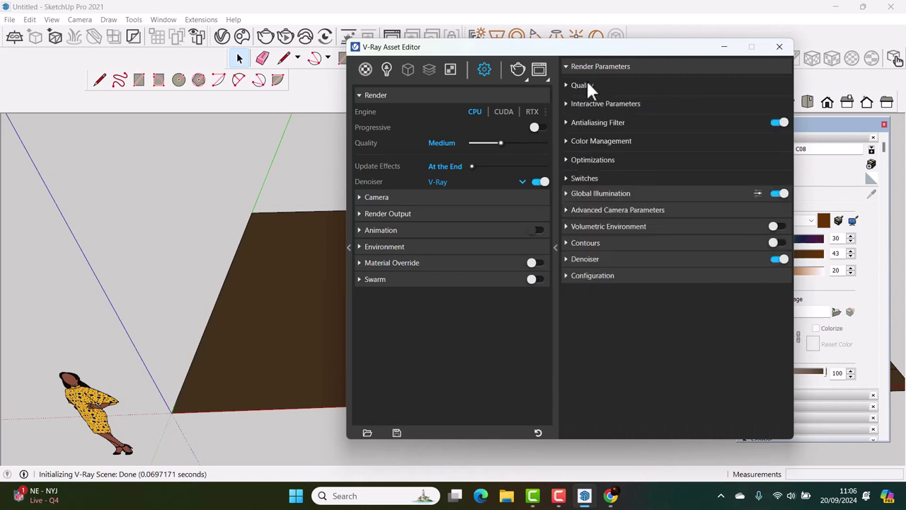
click(583, 66)
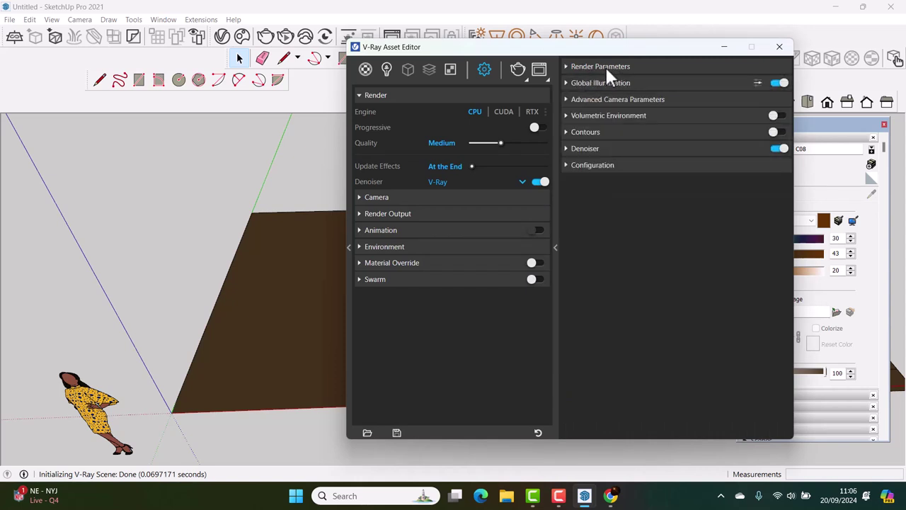
click(604, 66)
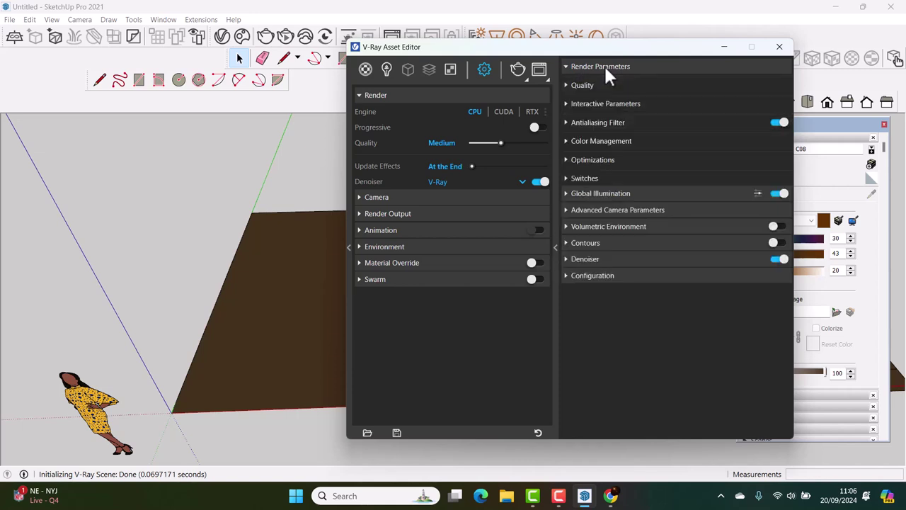
click(593, 162)
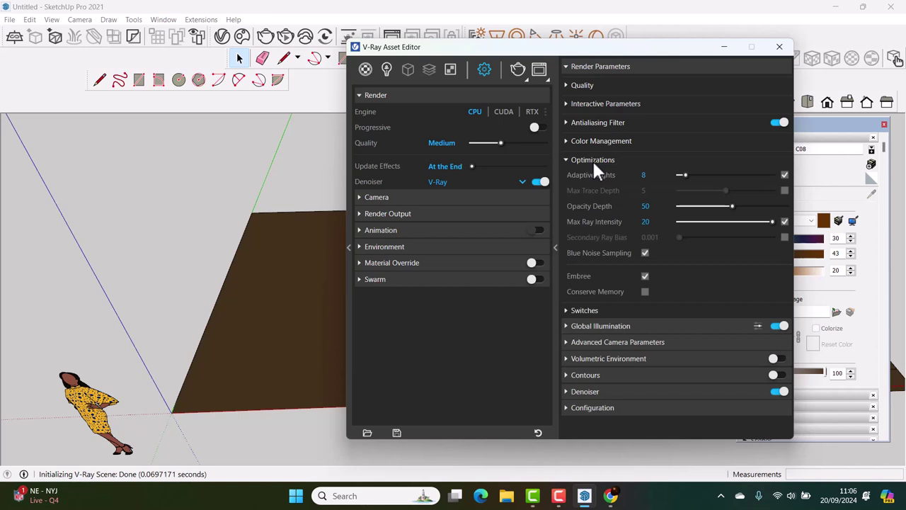
click(784, 193)
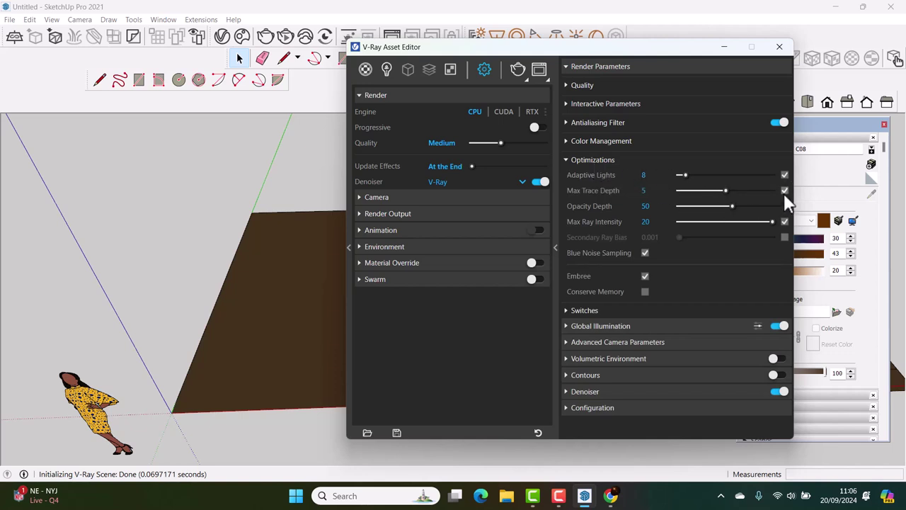
click(784, 237)
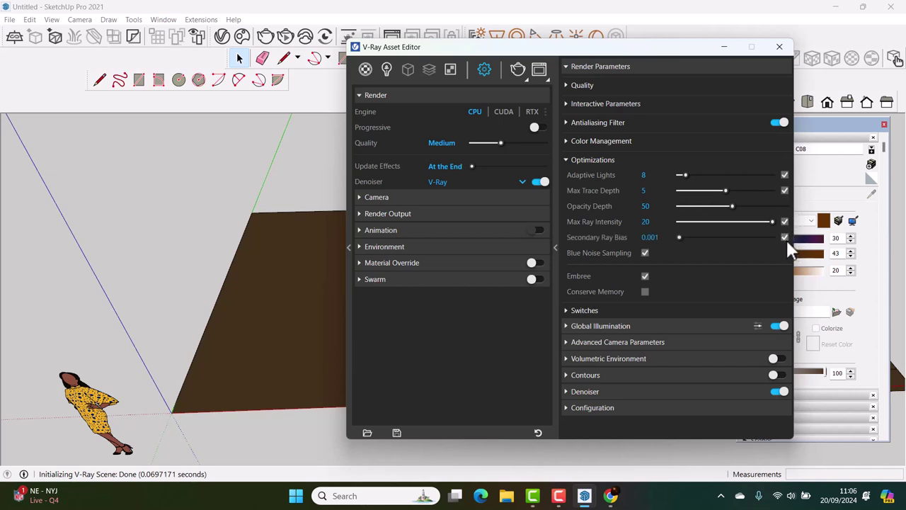
click(557, 246)
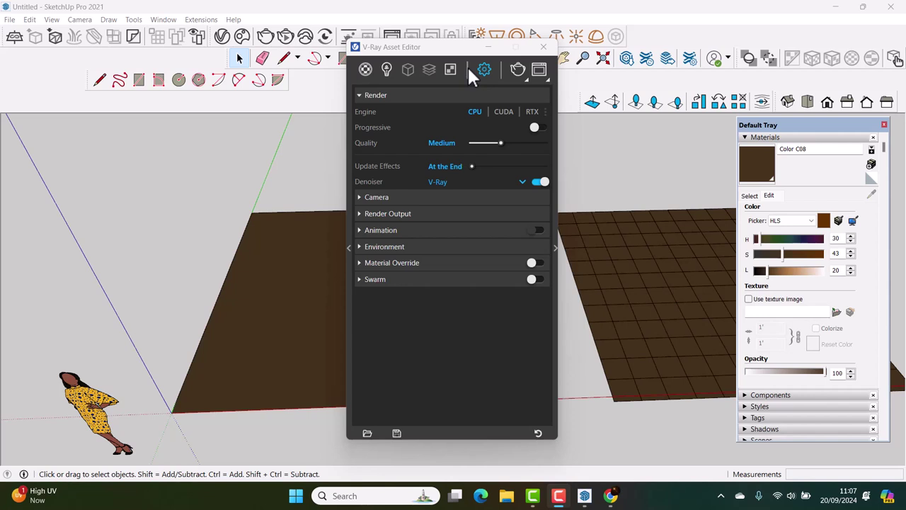
Give the SunLight a custom orientation of 319° and 33.6°, with size multiplier 10.
click(387, 68)
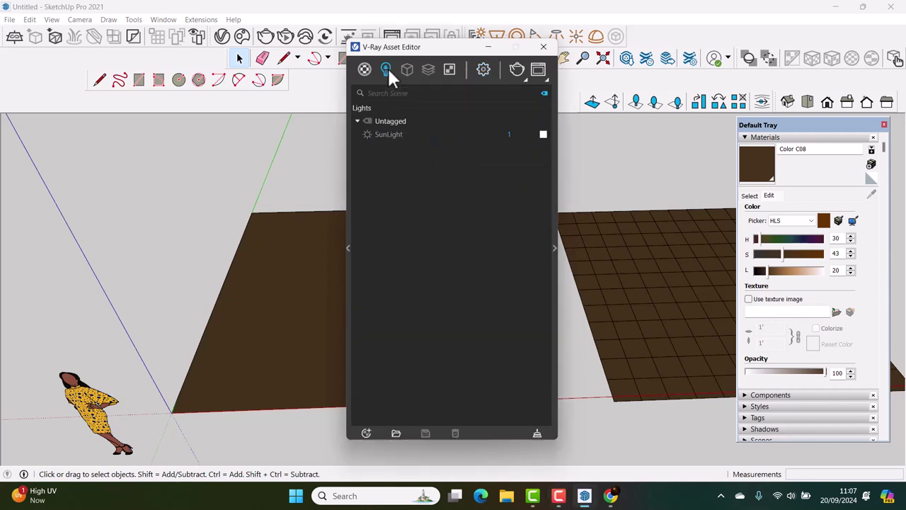
click(387, 136)
click(554, 247)
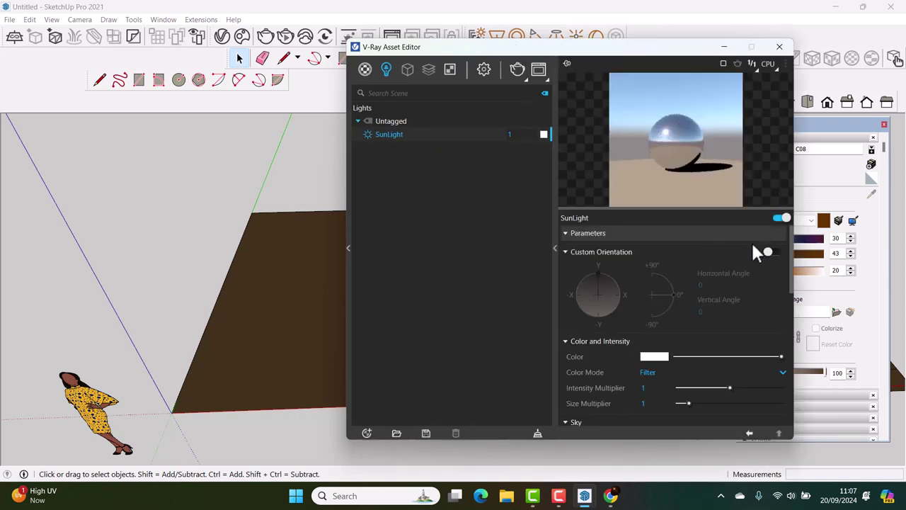
click(780, 219)
click(769, 253)
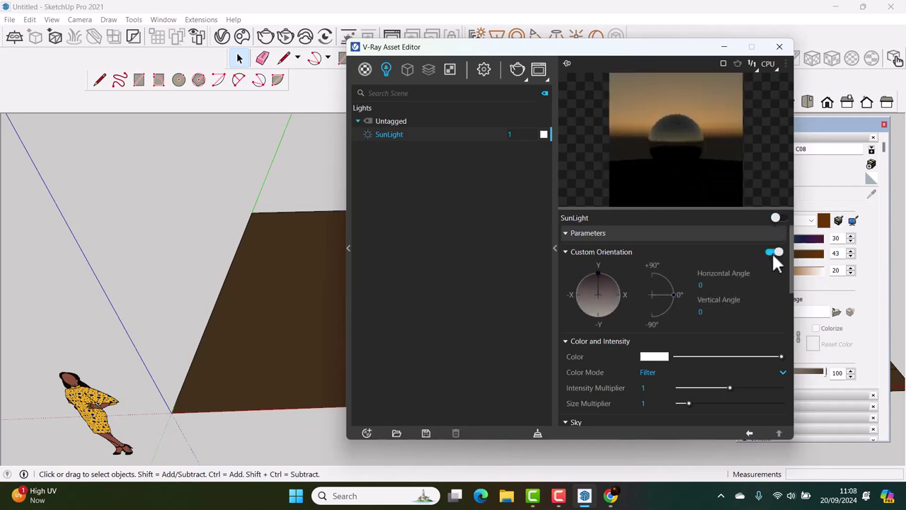
drag(673, 291, 669, 281)
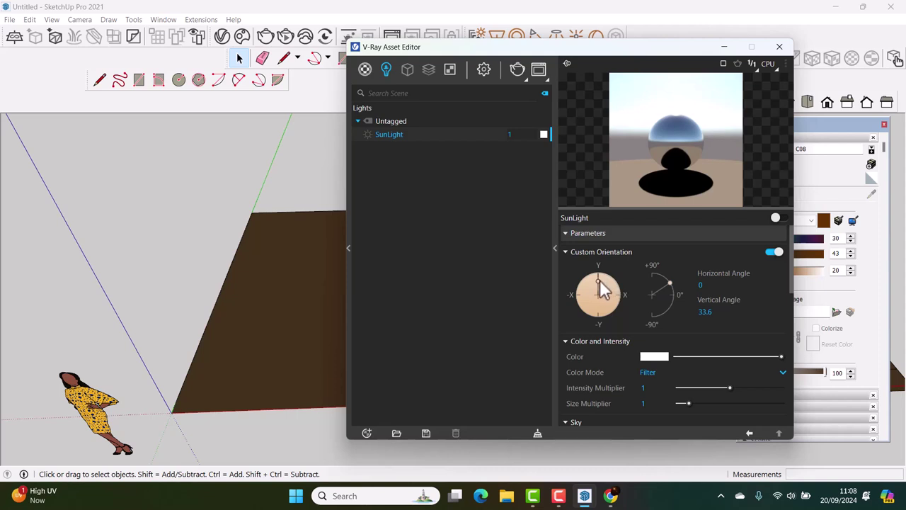
mouse_move(599, 280)
mouse_down()
mouse_move(613, 286)
mouse_move(589, 283)
mouse_up()
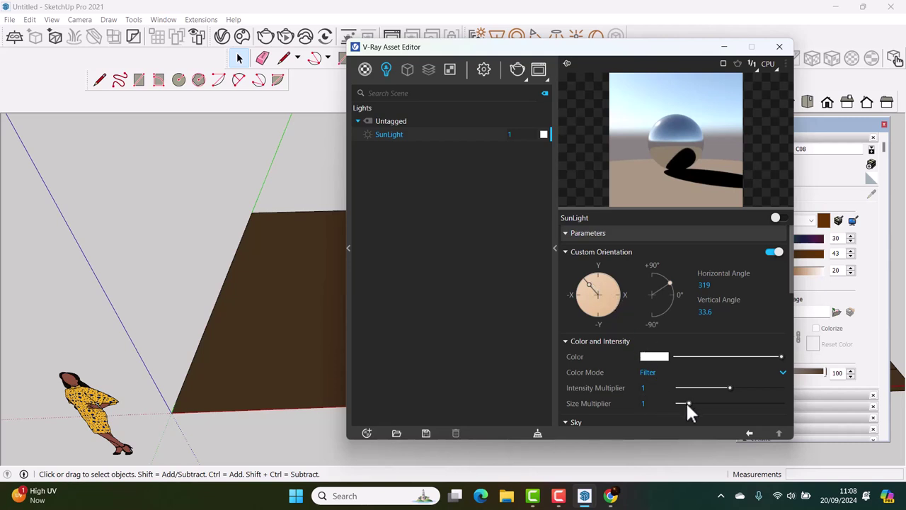
drag(689, 403, 791, 404)
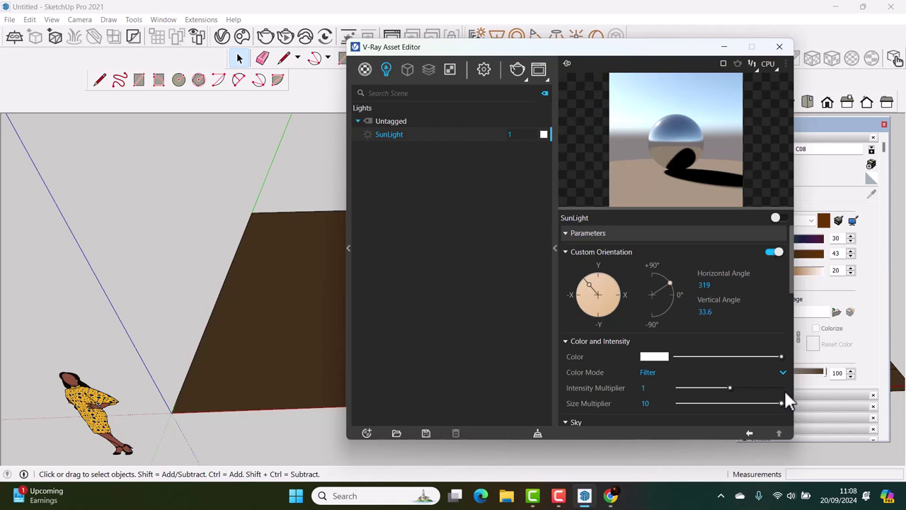
Set the SunLight intensity to 3 and minimize the Asset Editor.
double_click(520, 133)
text(3)
key(Return)
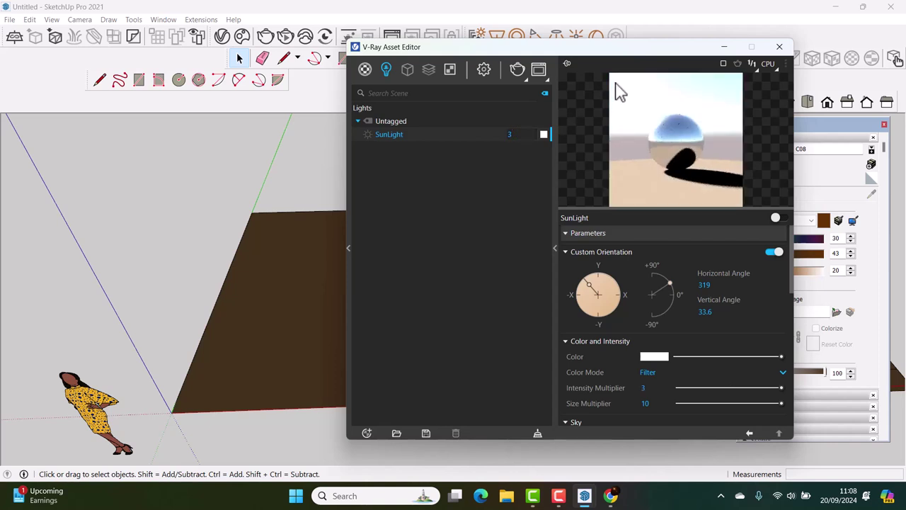
click(724, 56)
mouse_move(532, 288)
shift+middle_down()
mouse_move(469, 305)
mouse_move(521, 271)
mouse_move(511, 276)
mouse_move(533, 287)
shift+middle_up()
scroll(485, 303, up, 2)
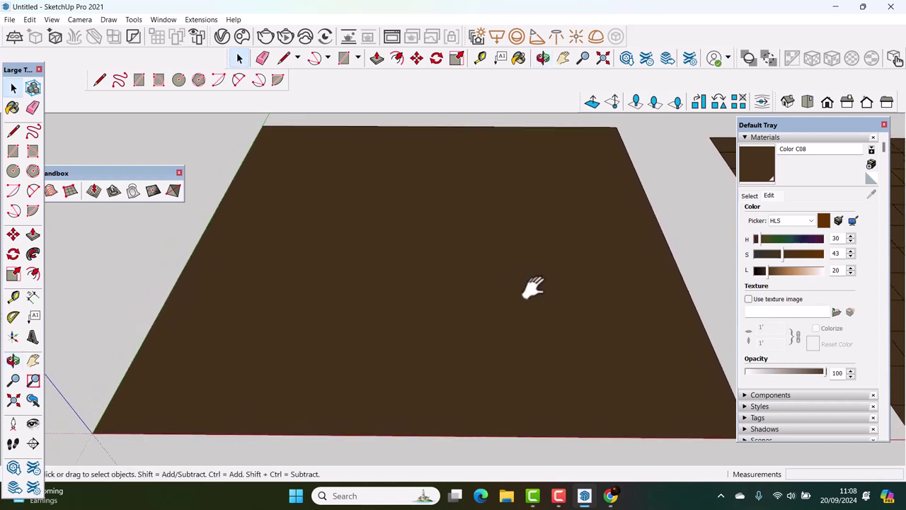
Add V-Ray fur to the brown plane's face and run a test interactive render.
double_click(397, 225)
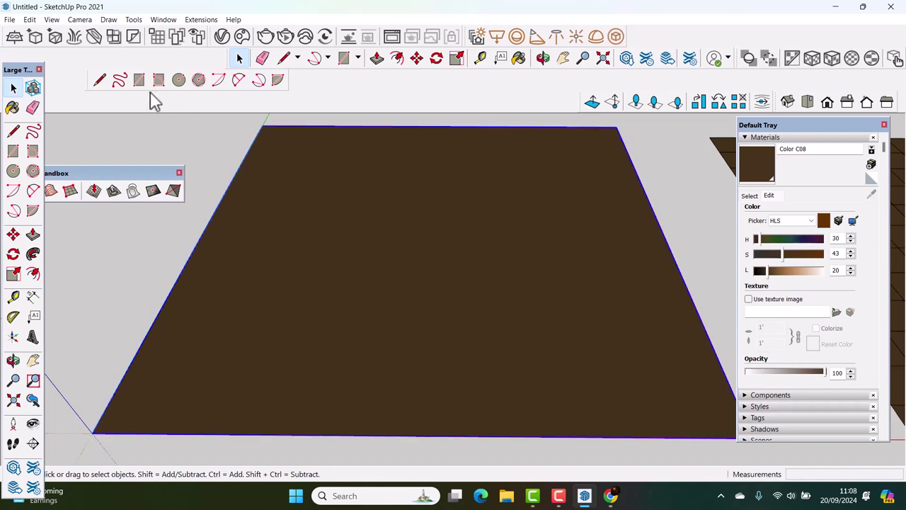
click(78, 44)
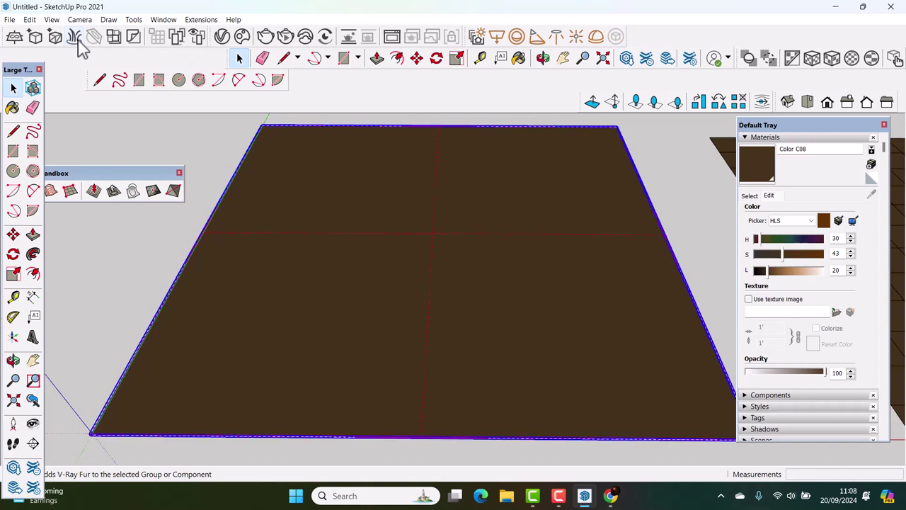
click(290, 41)
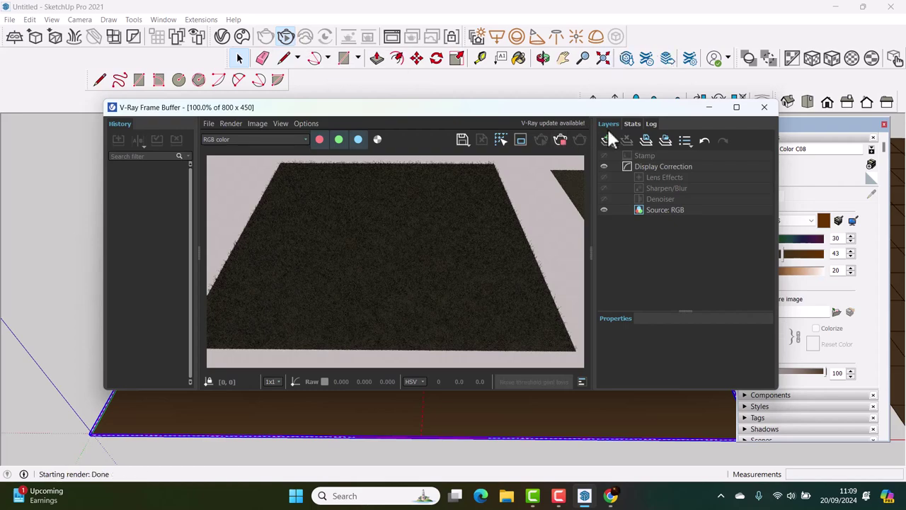
click(764, 106)
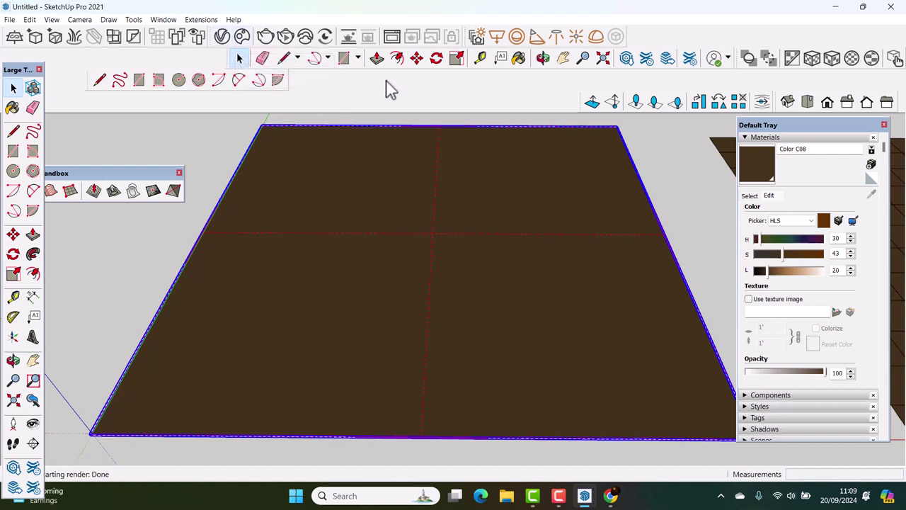
scroll(404, 144, down, 2)
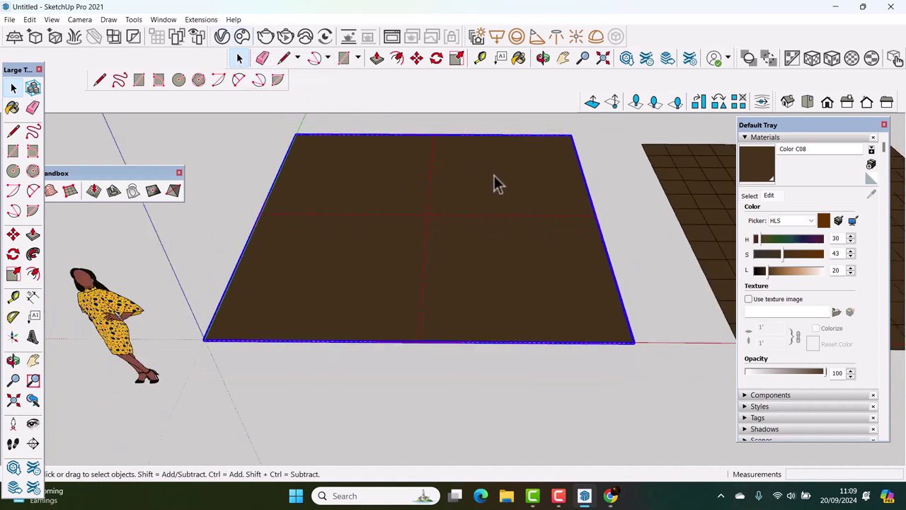
scroll(494, 176, down, 2)
middle_drag(491, 176, 475, 185)
scroll(476, 191, up, 1)
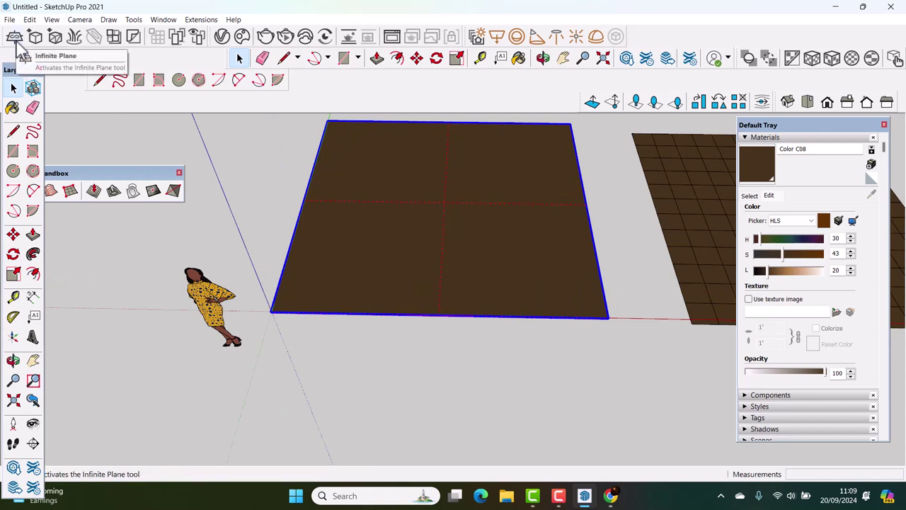
click(14, 37)
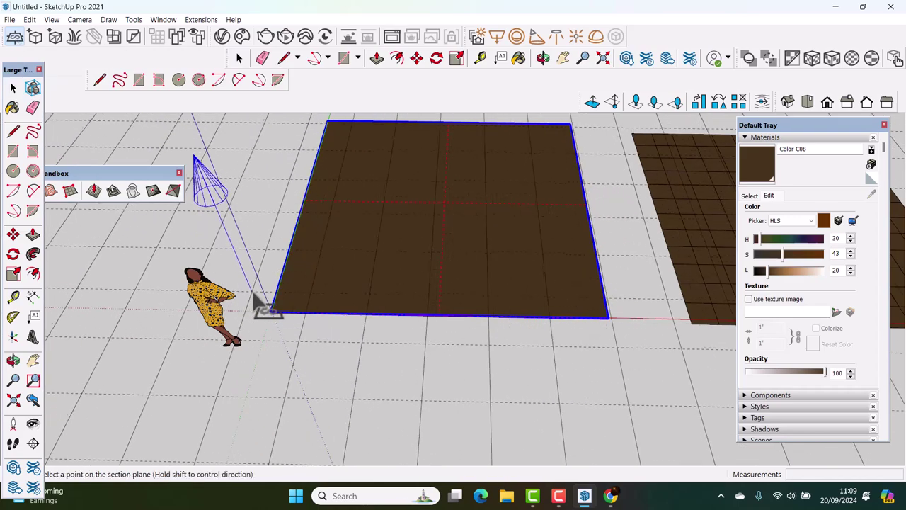
click(271, 311)
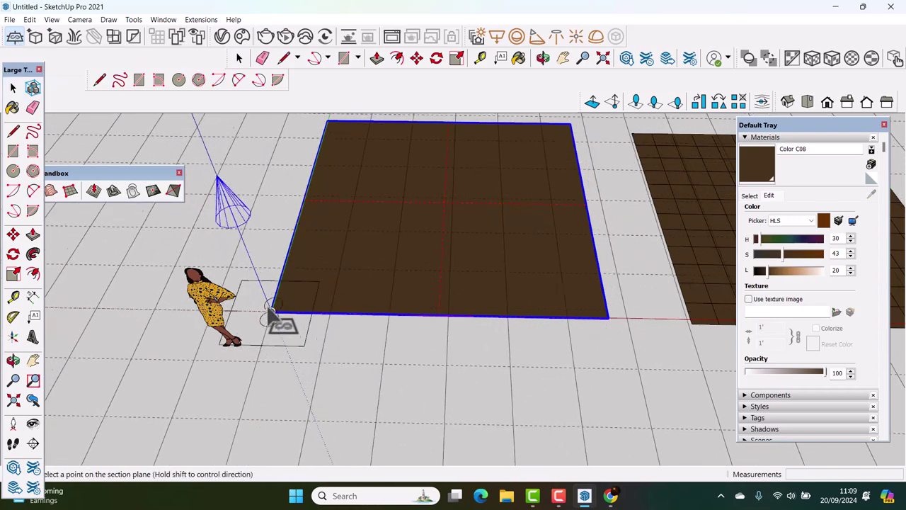
click(12, 87)
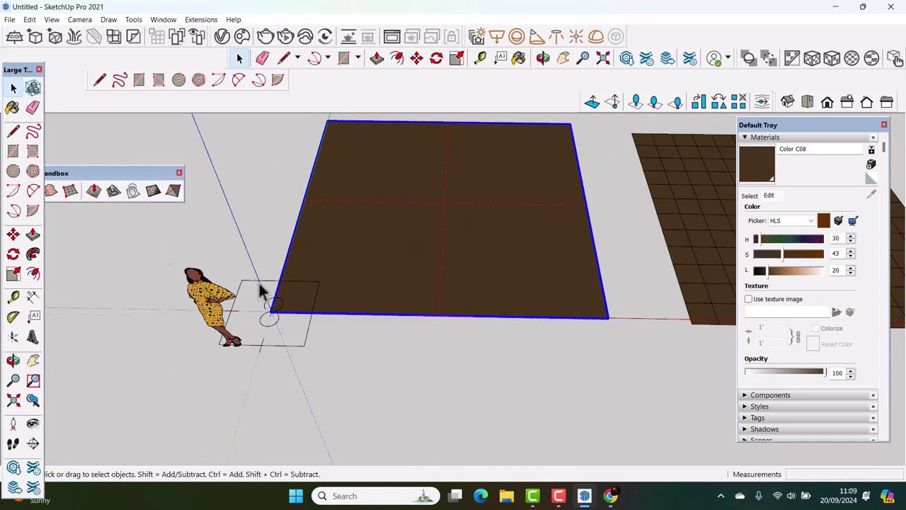
scroll(266, 294, up, 3)
click(269, 285)
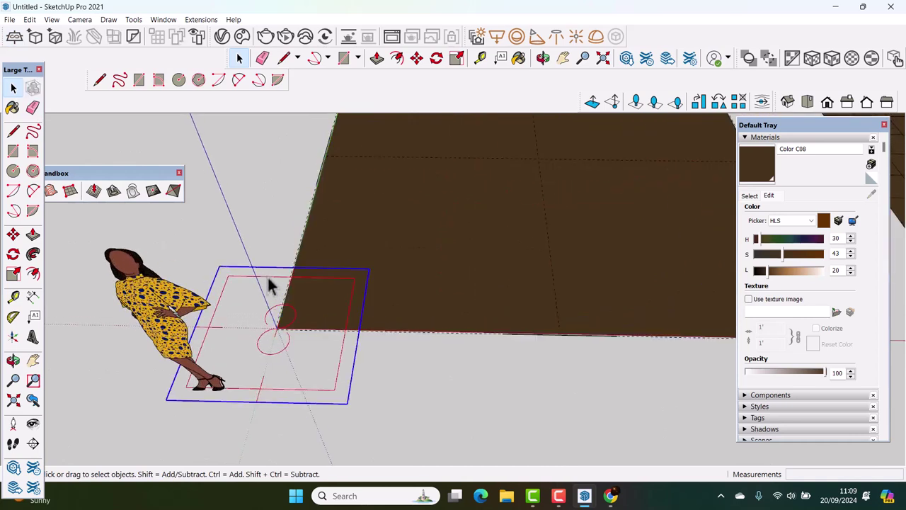
mouse_move(268, 285)
middle_down()
mouse_move(212, 259)
mouse_move(242, 267)
middle_up()
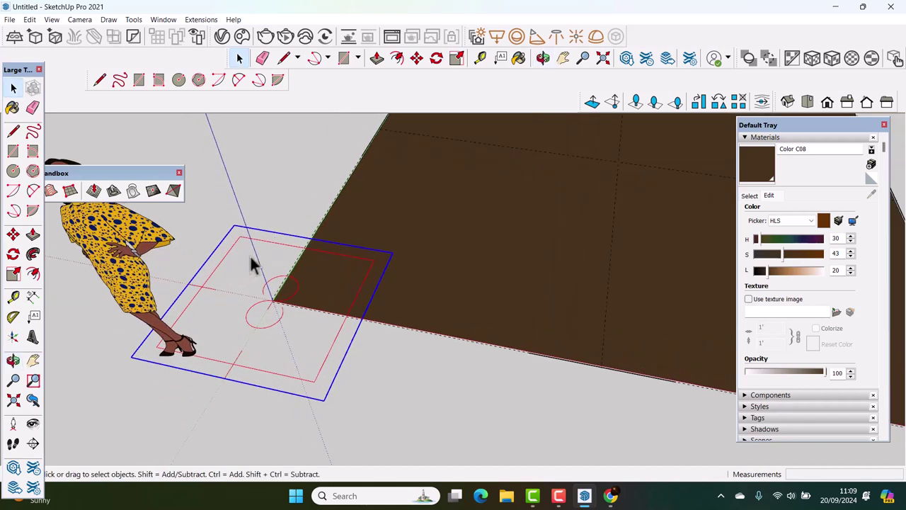
click(222, 37)
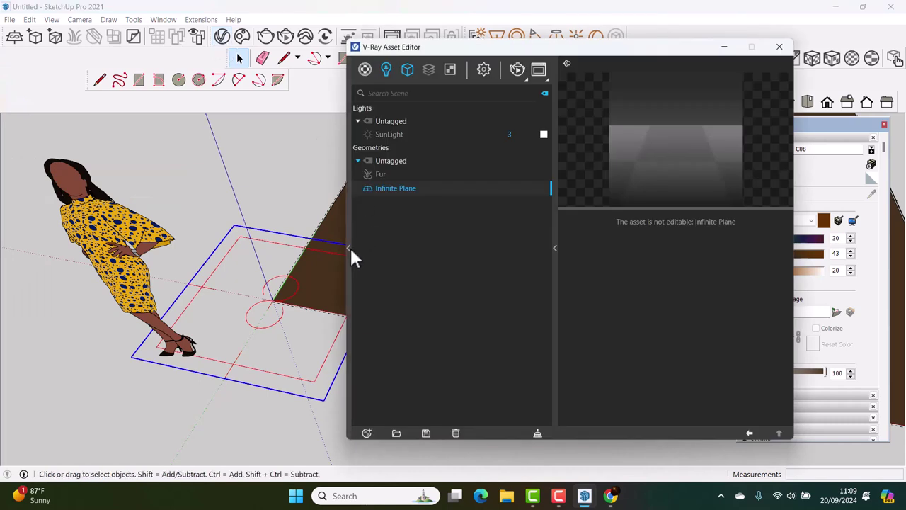
Search the Cosmos material library for 'grass' and import Grass D 200cm.
click(364, 70)
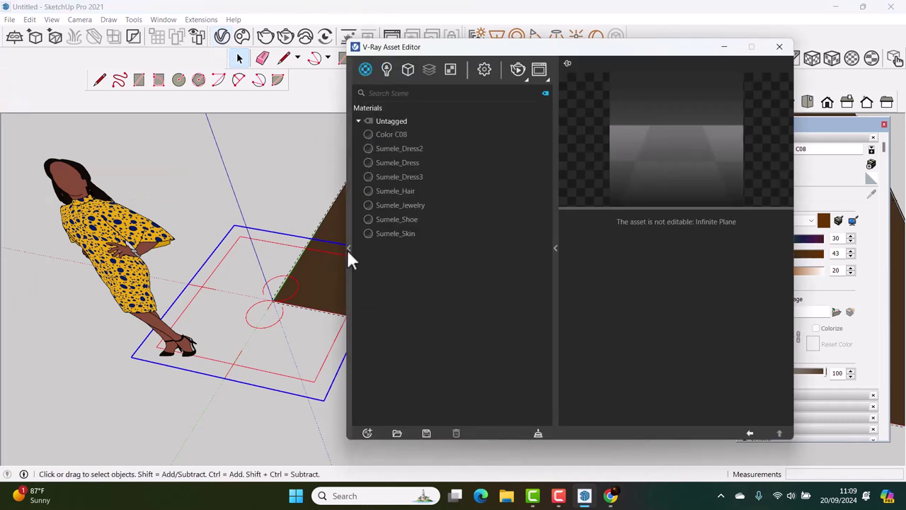
click(347, 246)
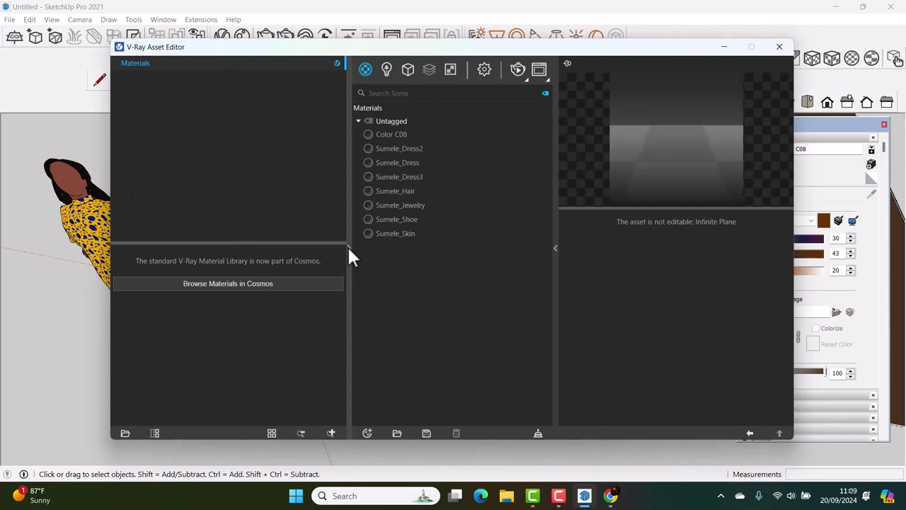
click(247, 285)
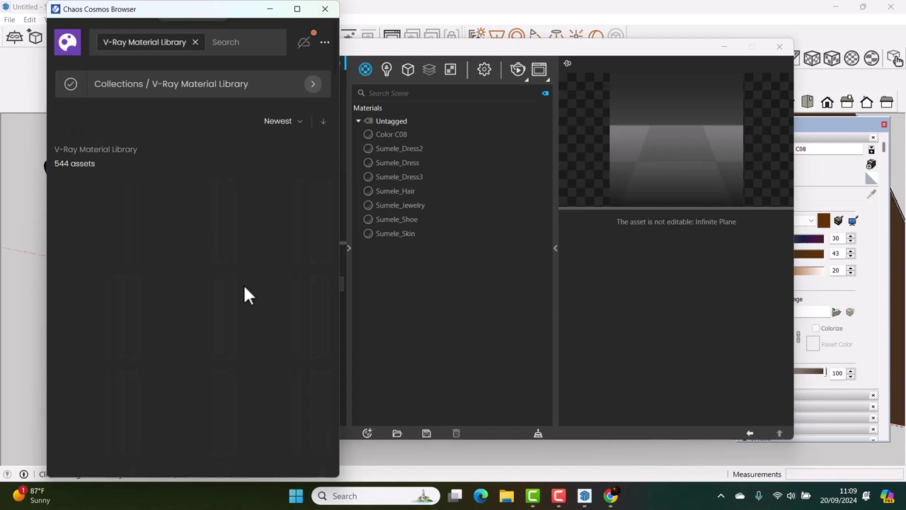
click(218, 41)
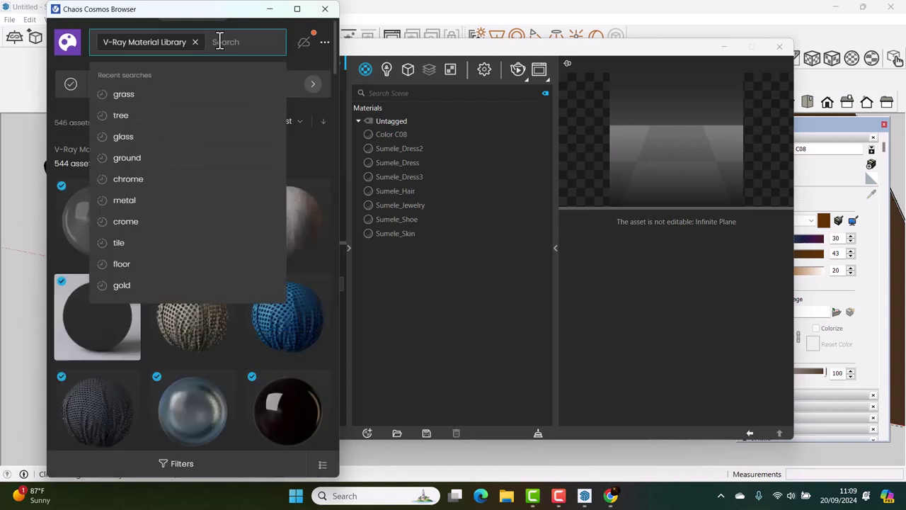
text(grass)
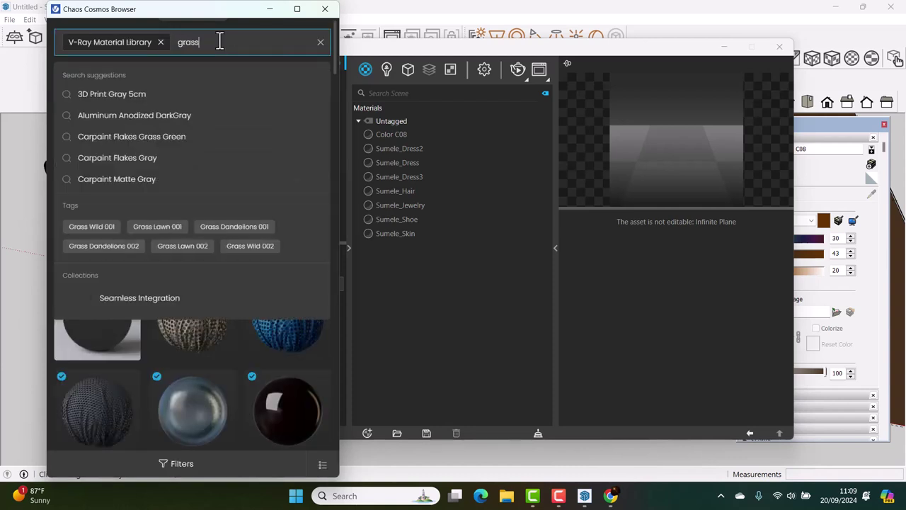
key(Return)
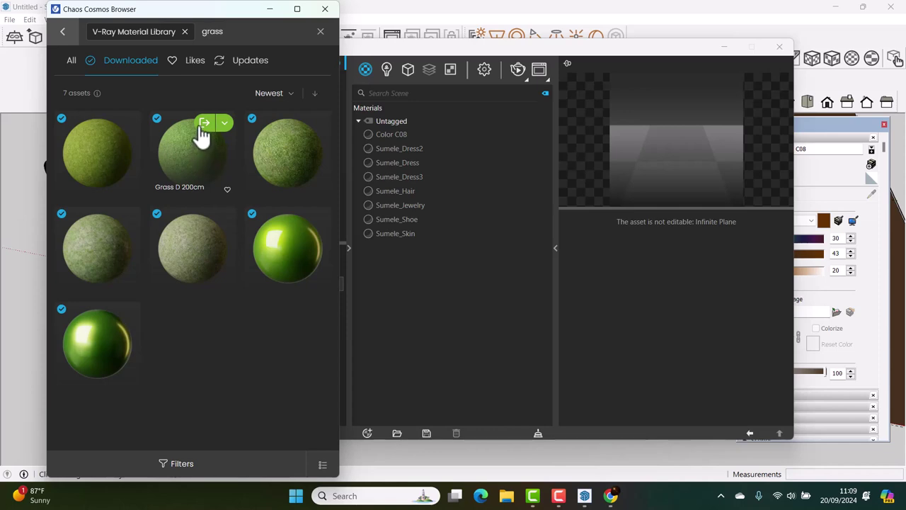
click(205, 124)
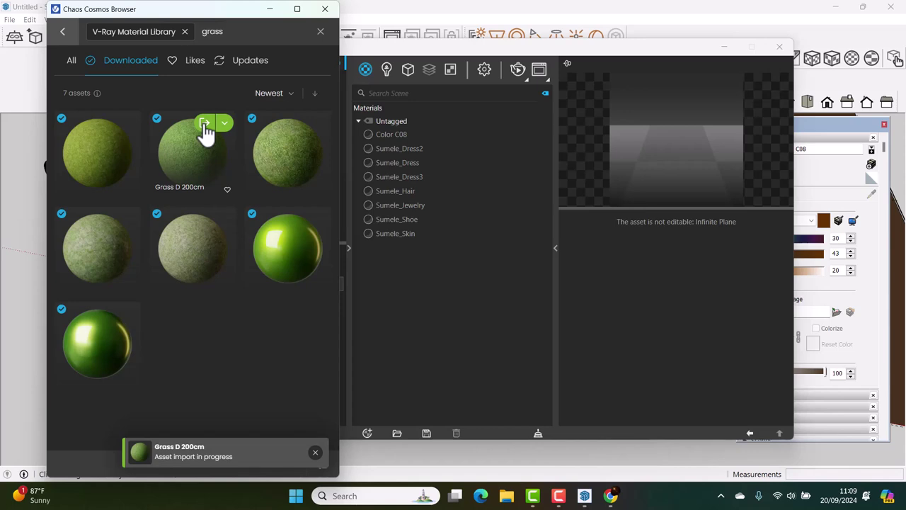
Apply the imported Grass D 200cm material to the Infinite Plane.
click(395, 247)
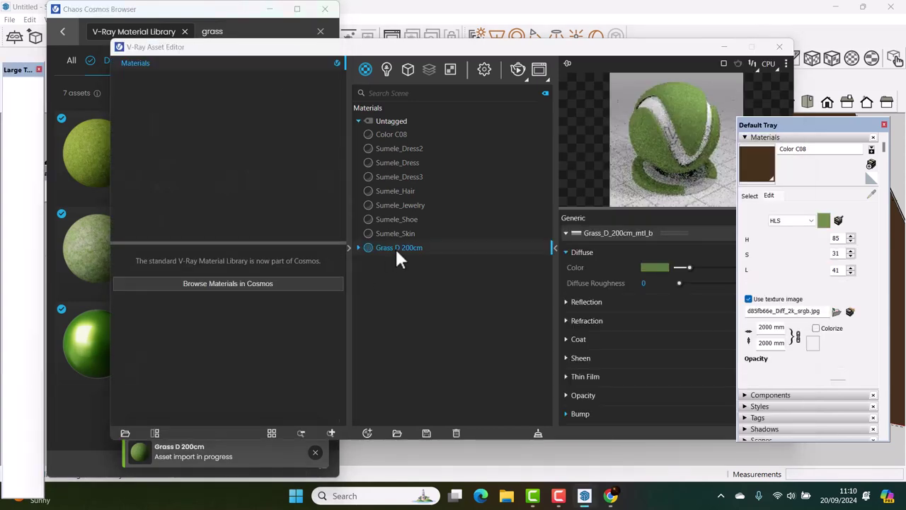
click(269, 9)
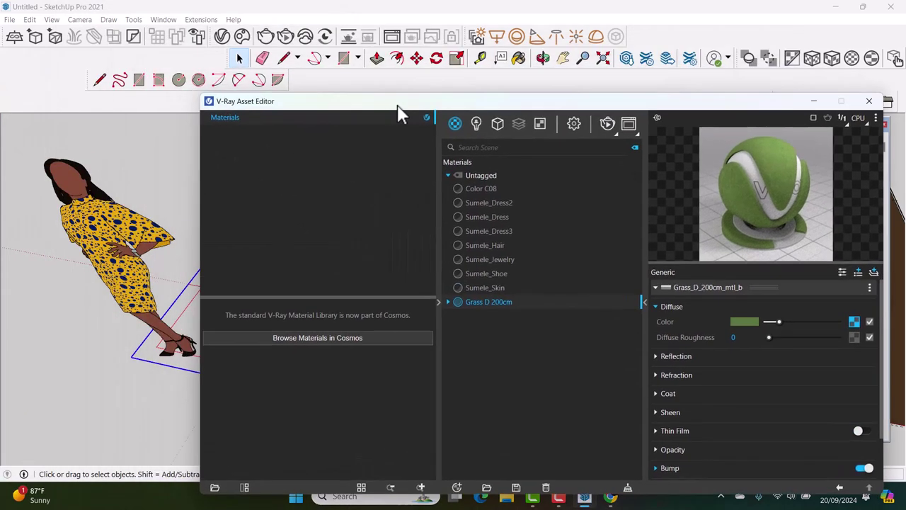
drag(282, 60, 489, 94)
click(224, 265)
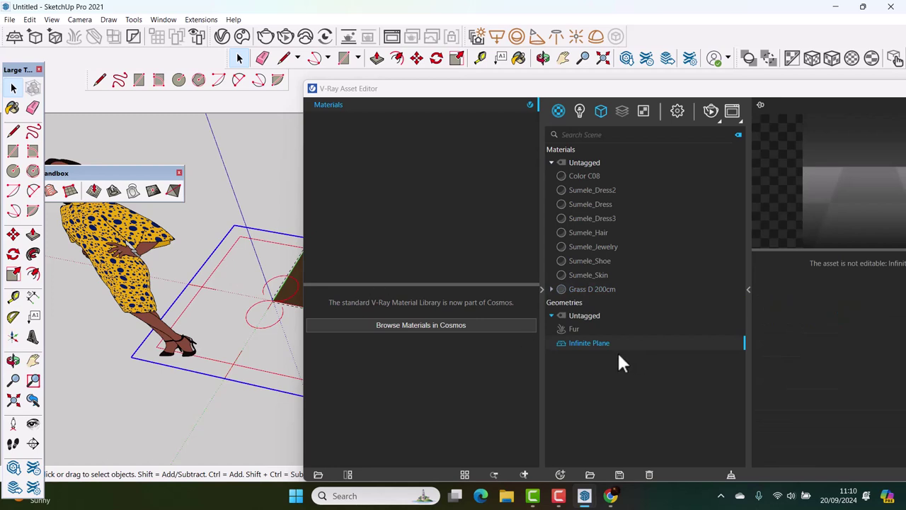
click(597, 290)
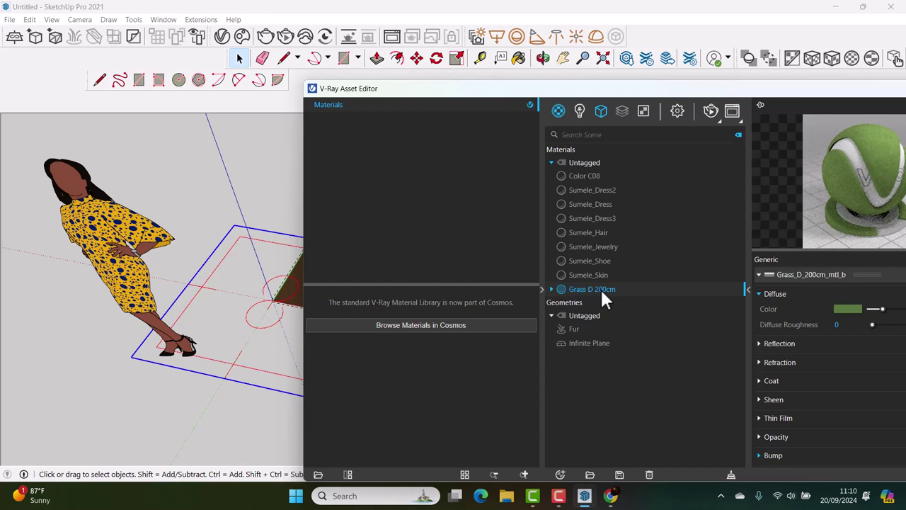
right_click(605, 298)
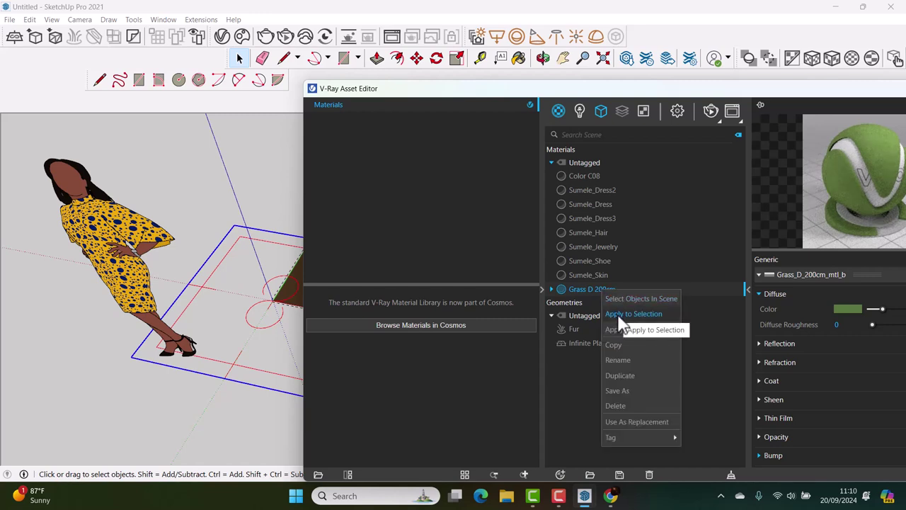
click(618, 315)
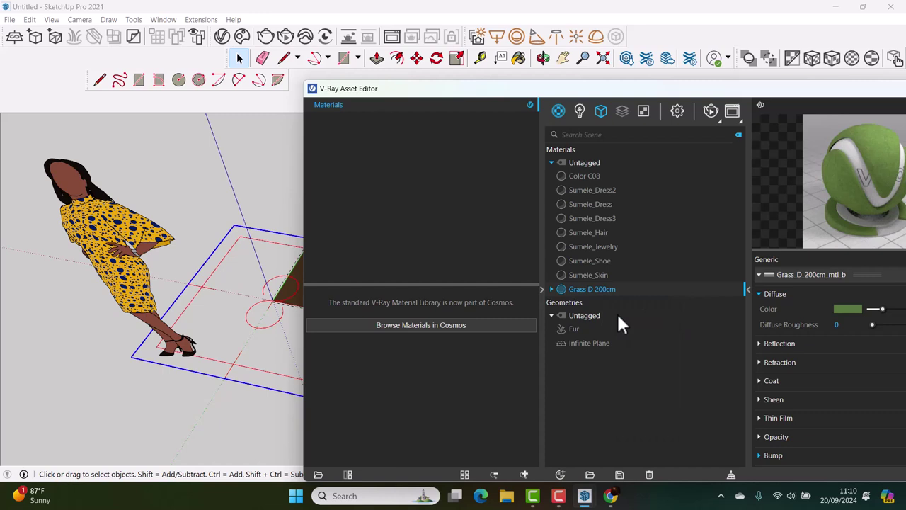
drag(750, 89, 637, 98)
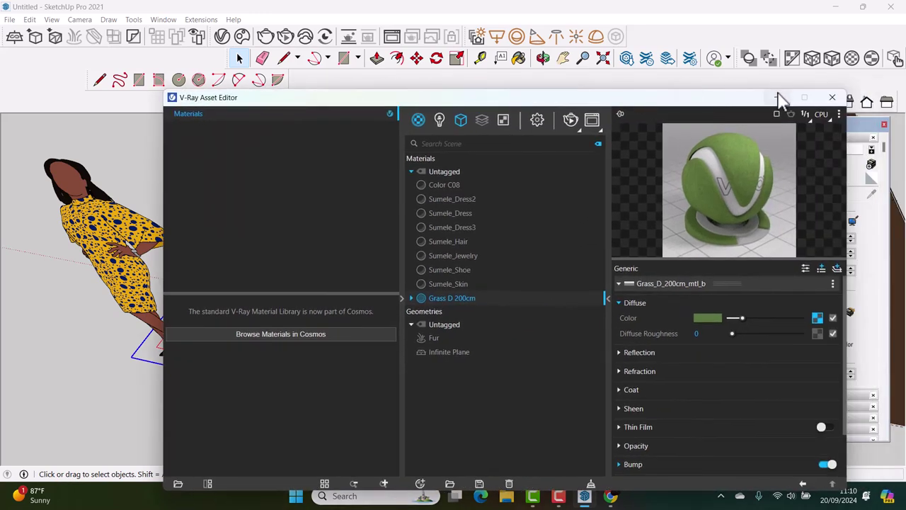
Drag the SunLight's Blend Angle from 5.73917 to 0, then minimize the Asset Editor.
click(438, 117)
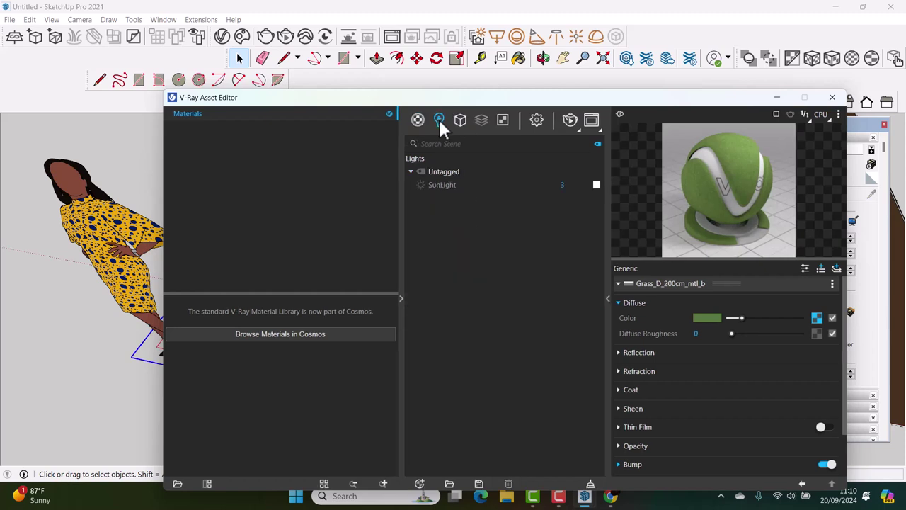
click(452, 187)
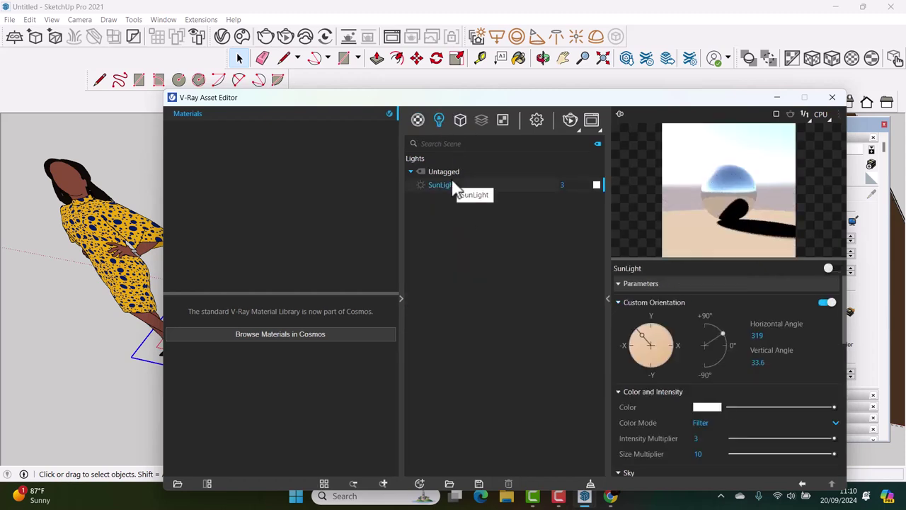
scroll(776, 378, down, 2)
scroll(776, 378, down, 1)
scroll(776, 386, down, 2)
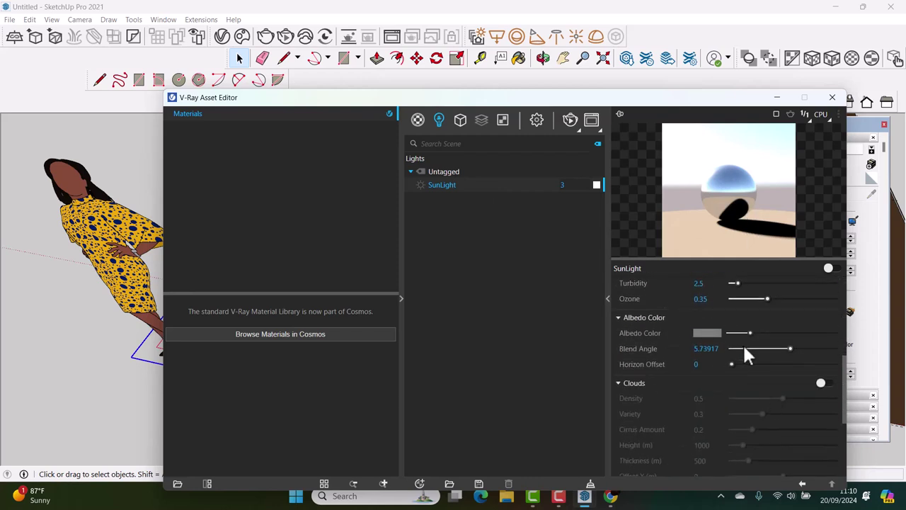
scroll(773, 342, up, 5)
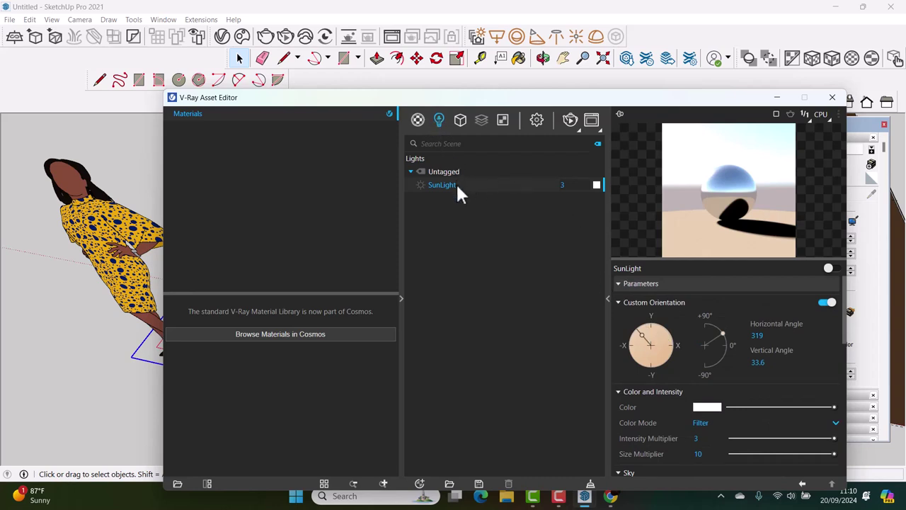
scroll(679, 333, down, 2)
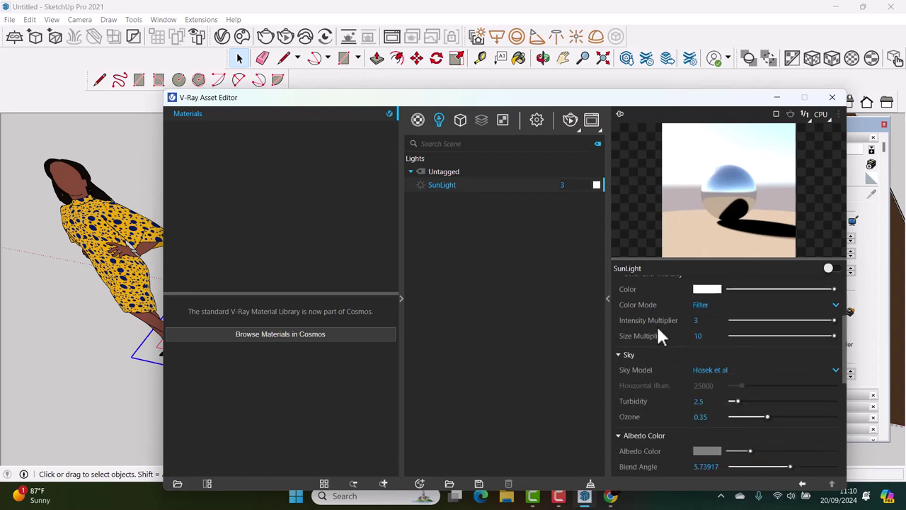
scroll(770, 418, down, 1)
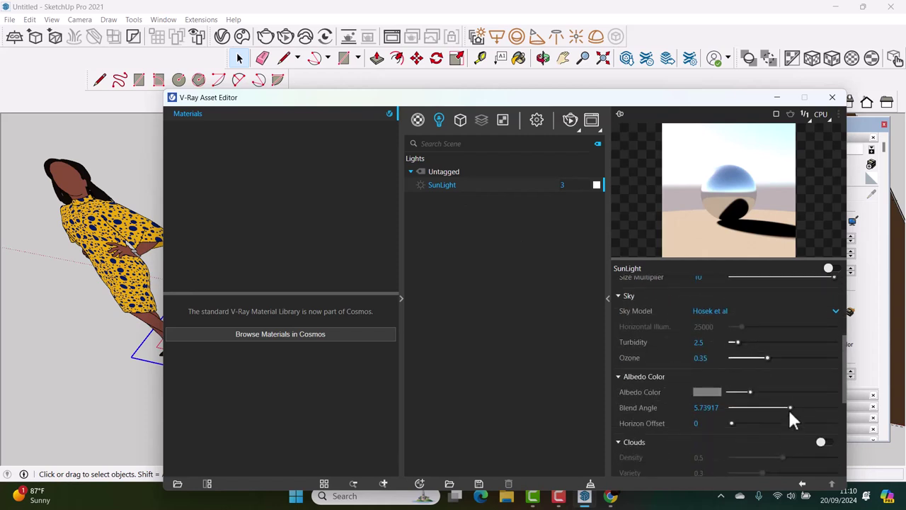
drag(790, 407, 731, 408)
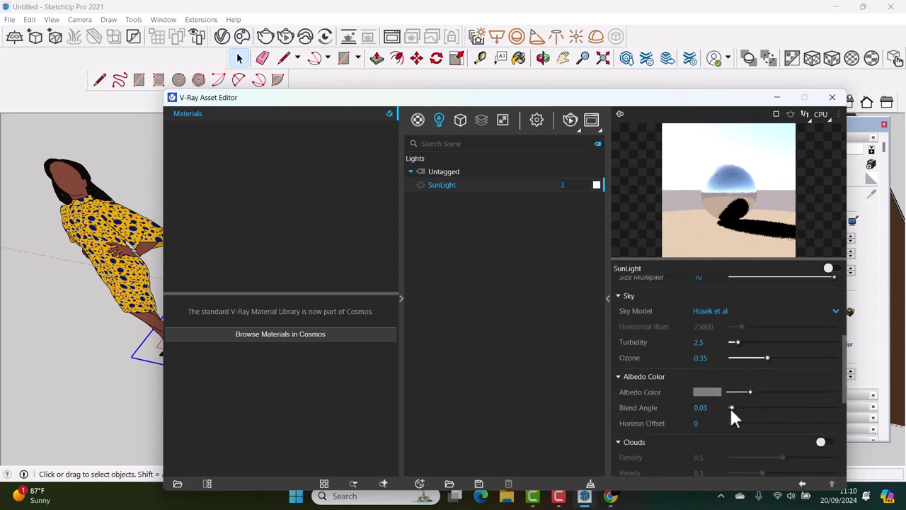
click(776, 97)
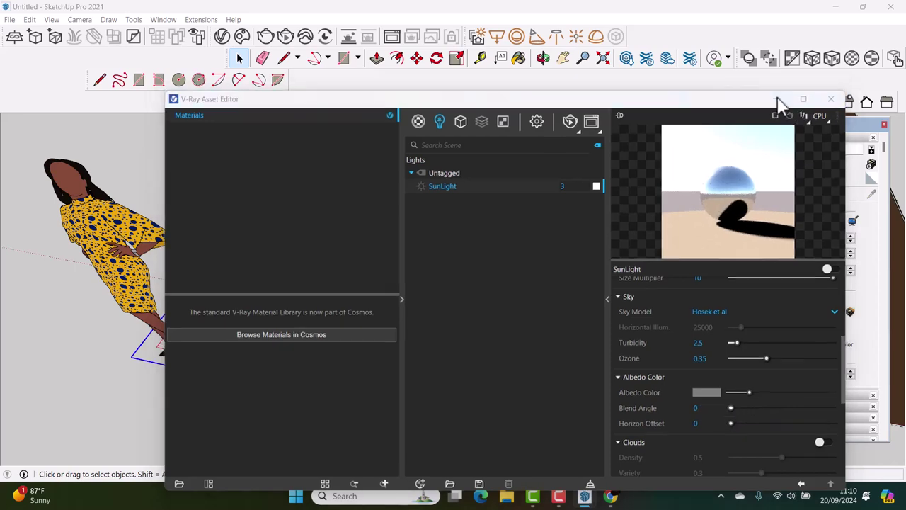
mouse_move(581, 249)
middle_down()
mouse_move(542, 251)
mouse_move(554, 261)
mouse_move(576, 250)
mouse_move(442, 360)
mouse_move(474, 317)
mouse_move(481, 323)
middle_up()
scroll(453, 346, up, 3)
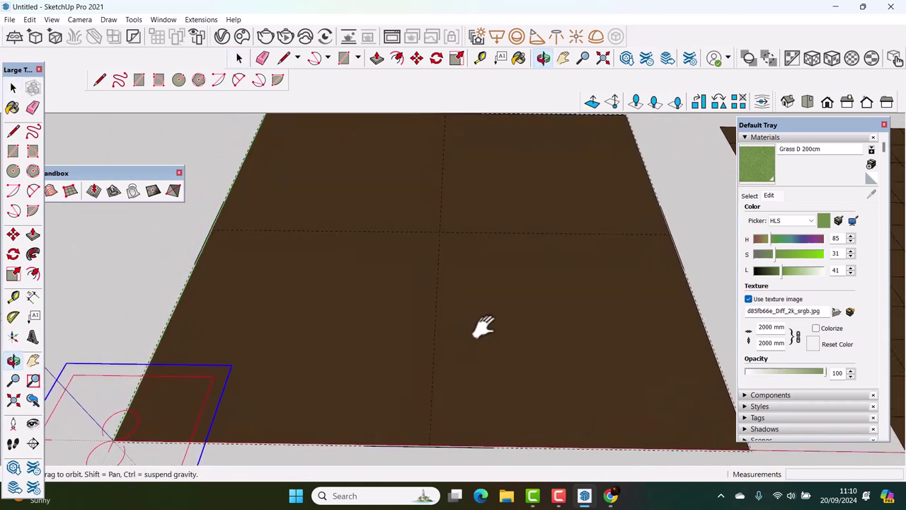
Render the grass lawn view with V-Ray, then bring back the Asset Editor.
click(264, 38)
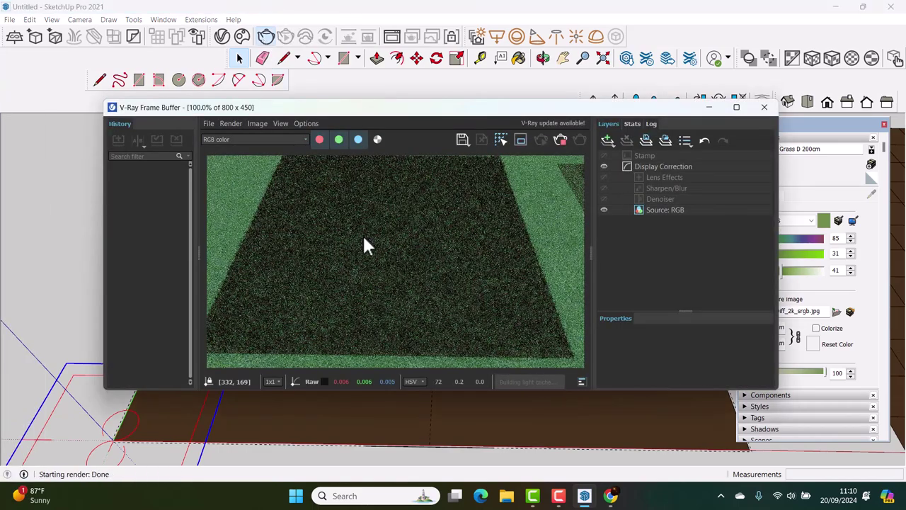
scroll(376, 296, up, 1)
scroll(377, 298, up, 1)
scroll(376, 293, down, 3)
scroll(375, 304, up, 1)
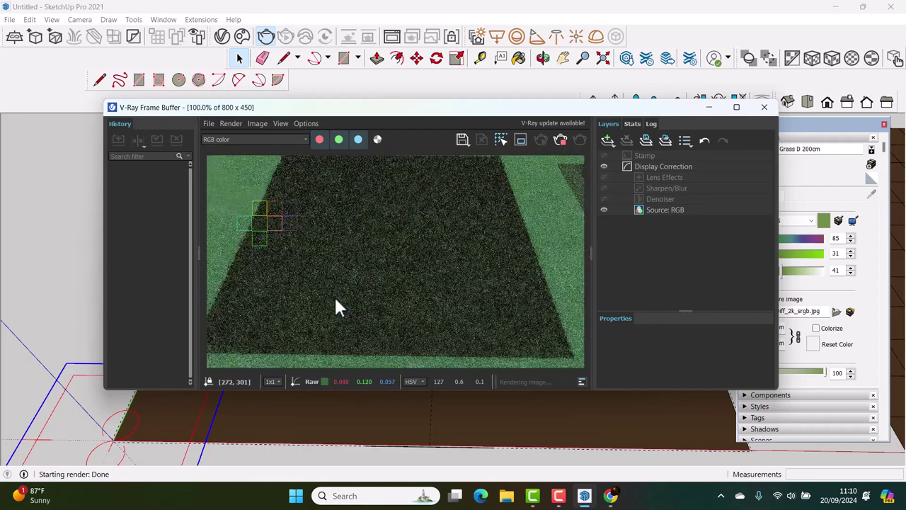
drag(482, 113, 368, 113)
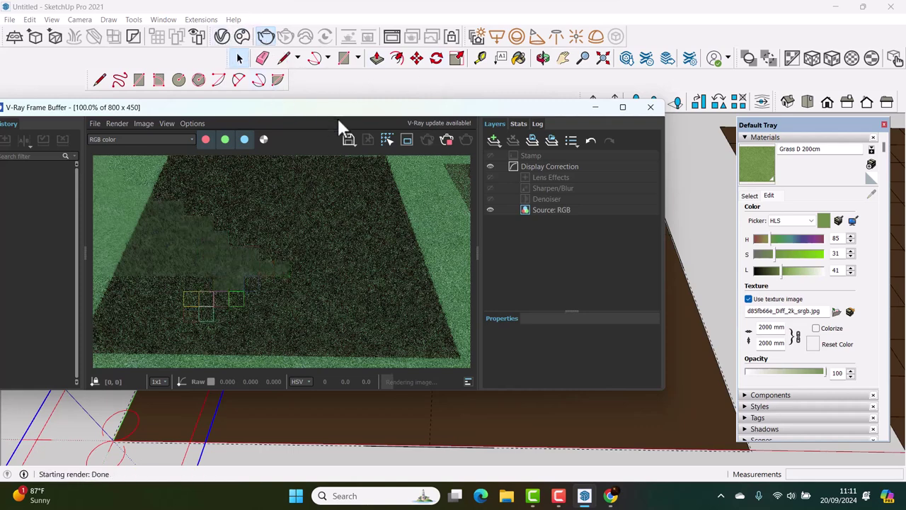
click(226, 37)
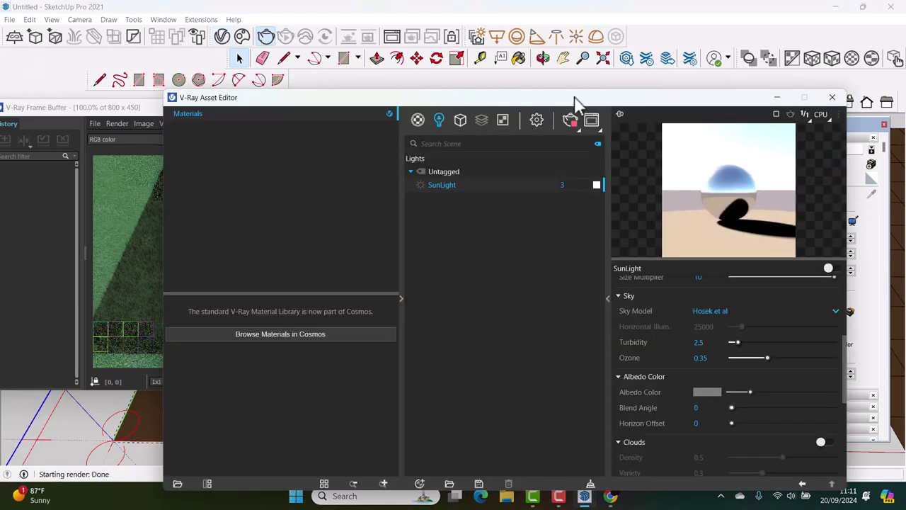
Open the Fur geometry settings and raise its Count (Area) from 0.6 to 0.8.
drag(574, 102, 643, 96)
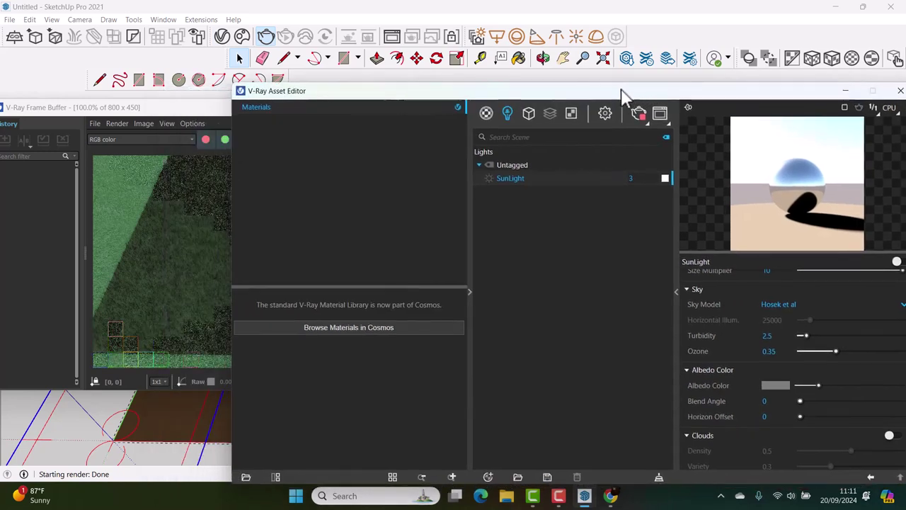
click(528, 114)
click(499, 181)
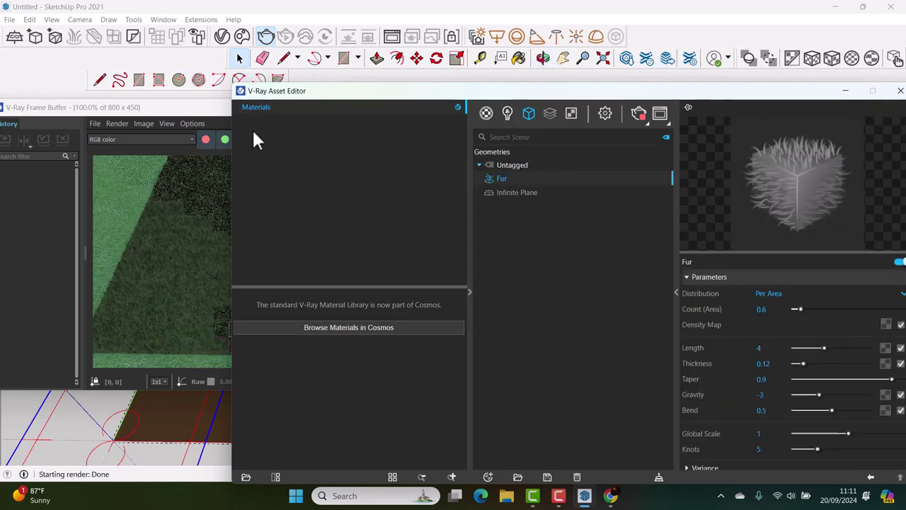
click(147, 109)
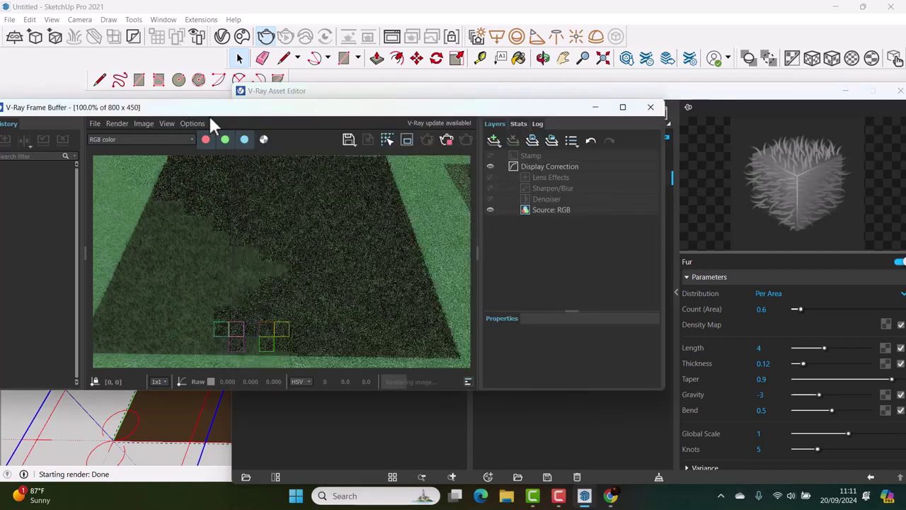
mouse_move(284, 116)
mouse_down()
mouse_move(173, 121)
mouse_move(239, 120)
mouse_up()
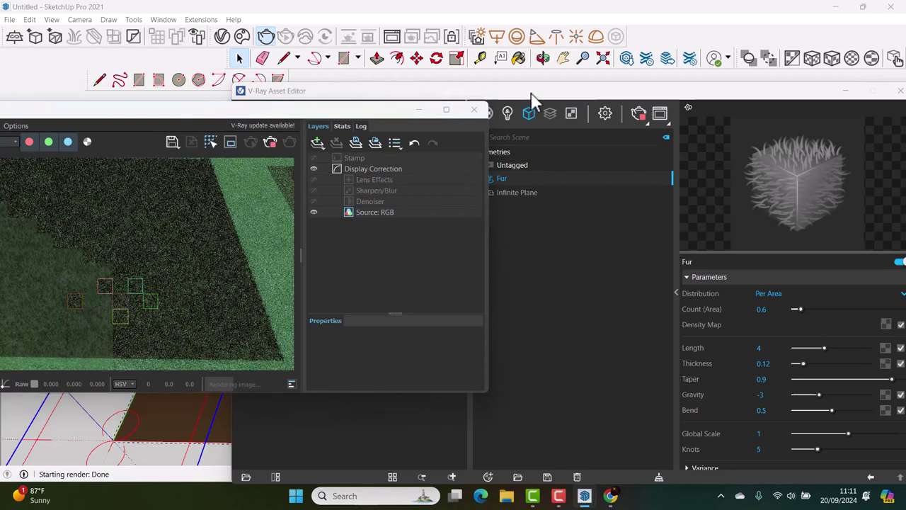
click(533, 99)
click(471, 291)
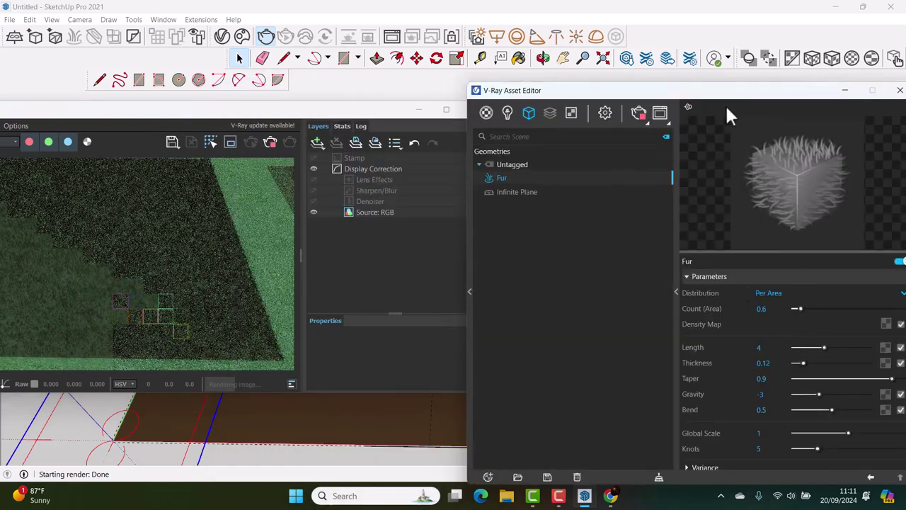
drag(720, 91, 692, 84)
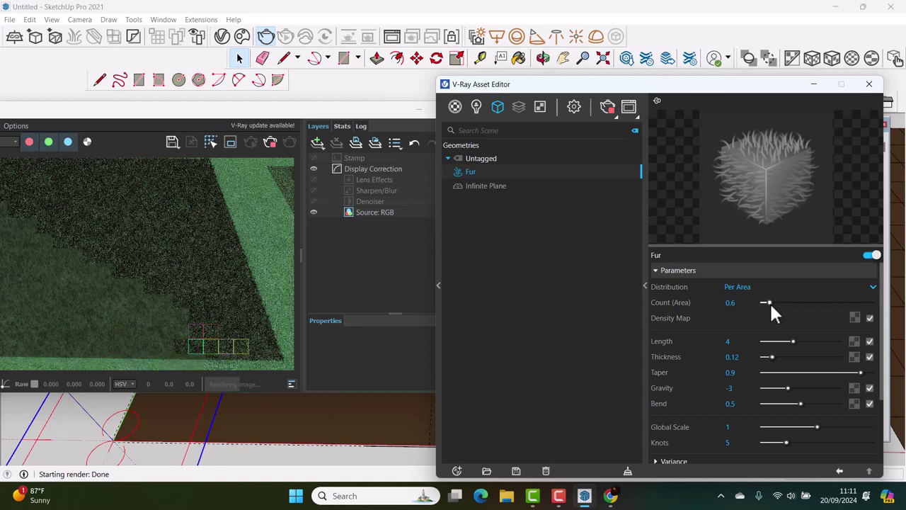
drag(770, 303, 771, 302)
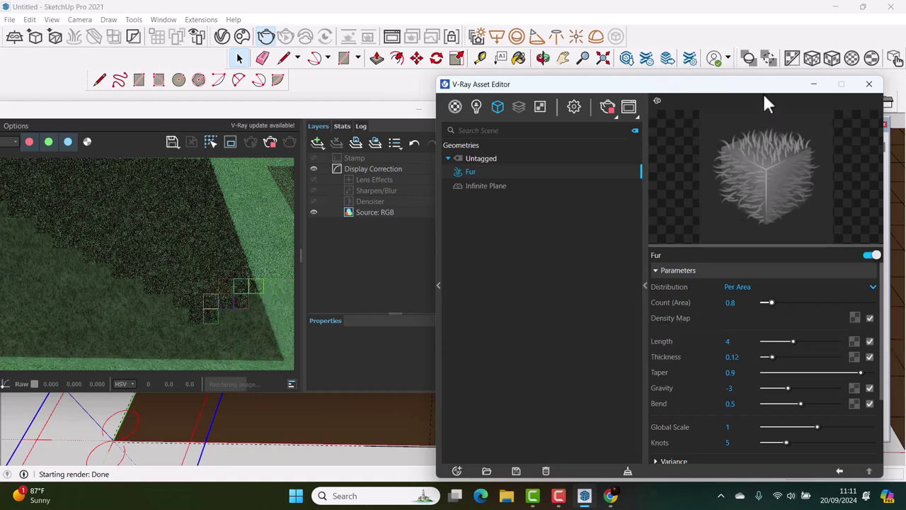
drag(763, 85, 759, 64)
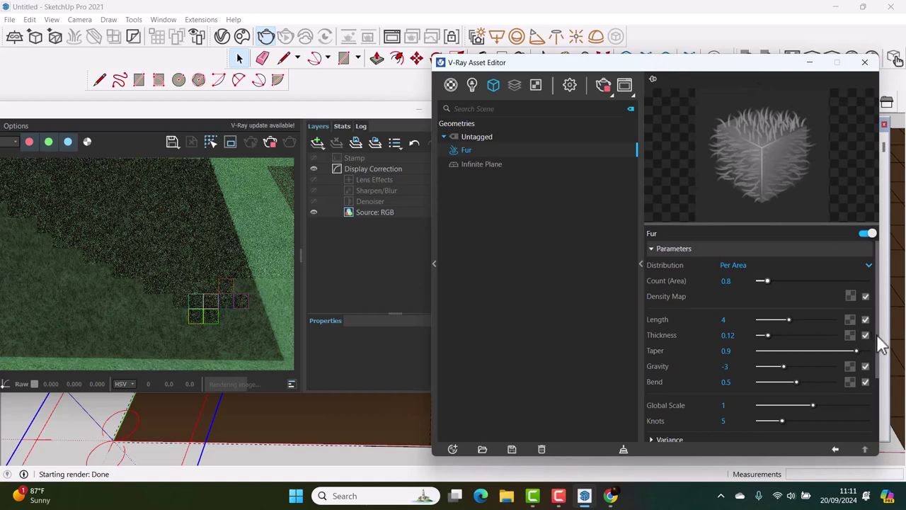
drag(875, 332, 883, 433)
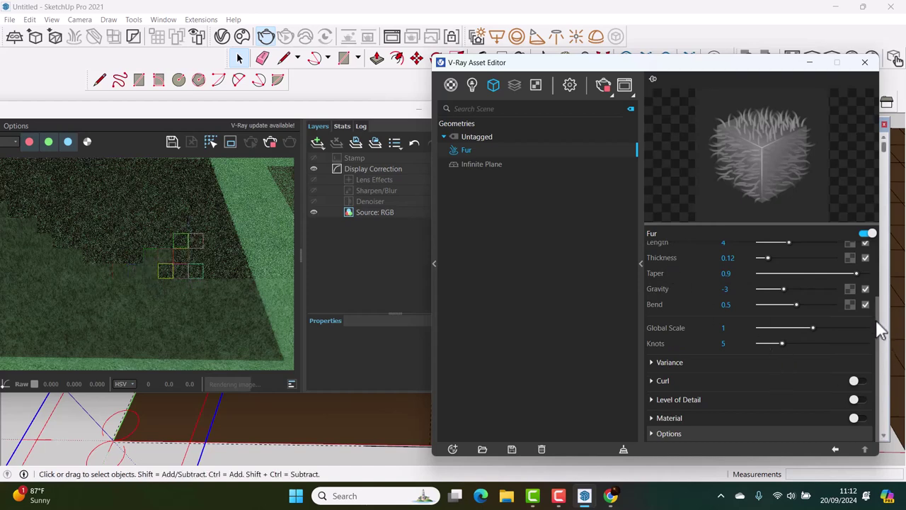
click(669, 417)
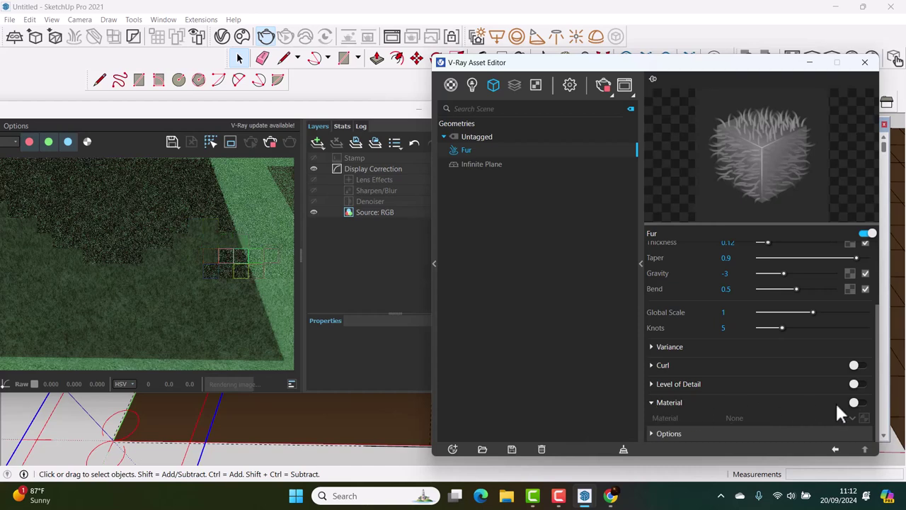
Assign Grass D 200cm as the fur's material and close the render window.
click(861, 402)
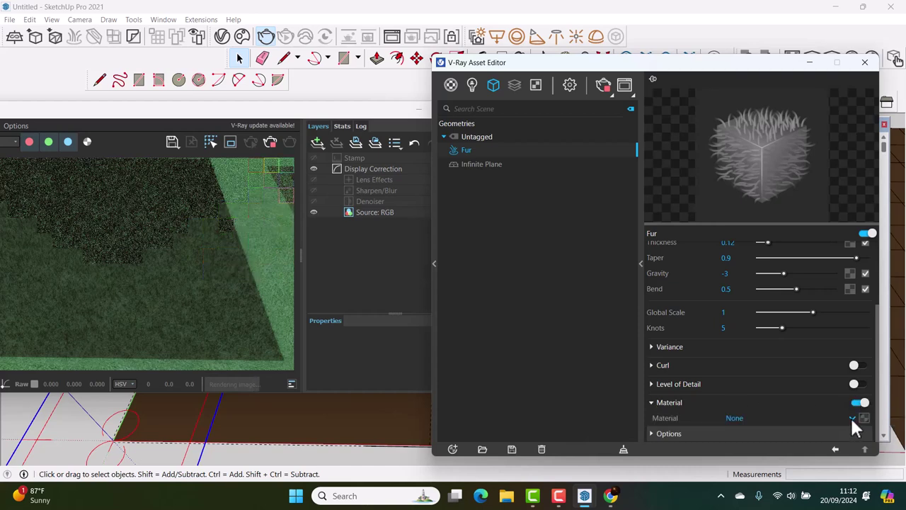
click(850, 416)
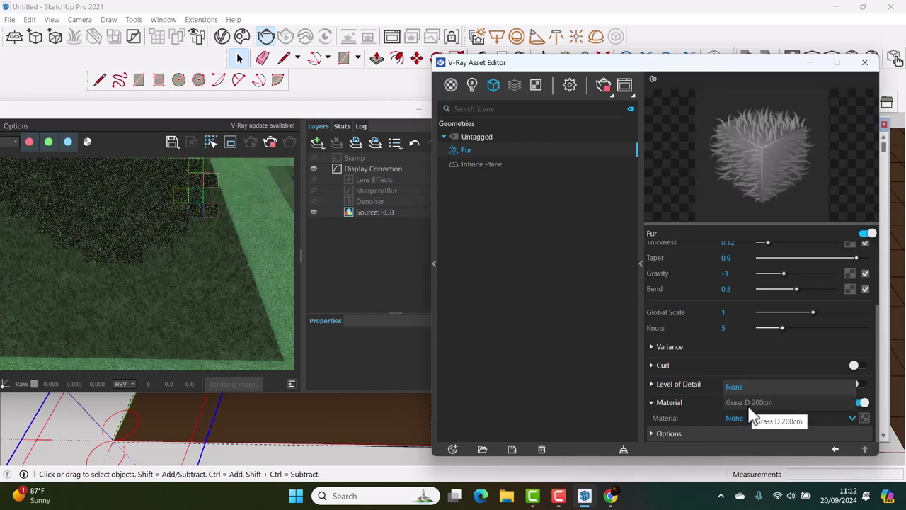
click(574, 303)
click(452, 84)
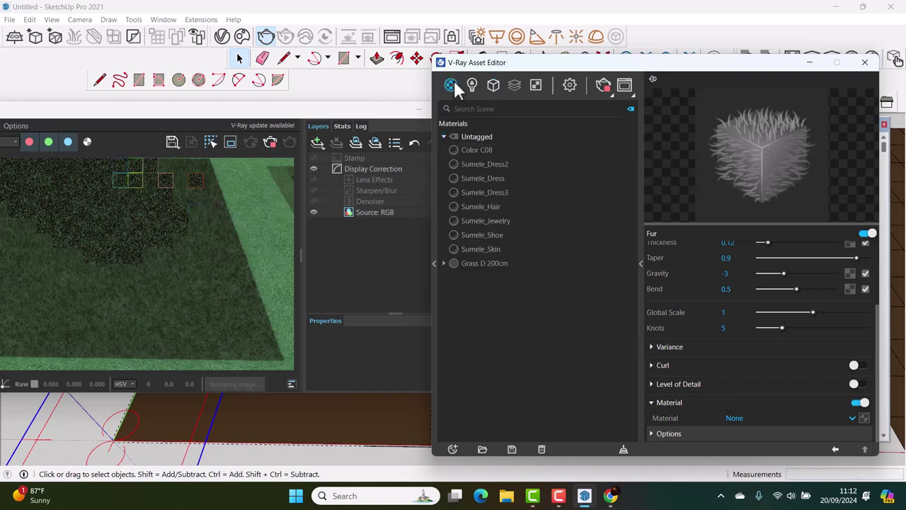
click(478, 268)
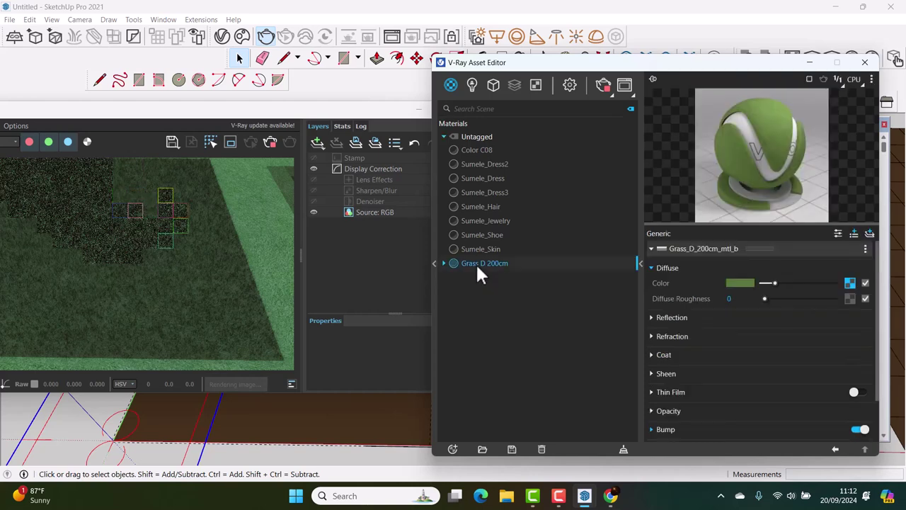
click(494, 83)
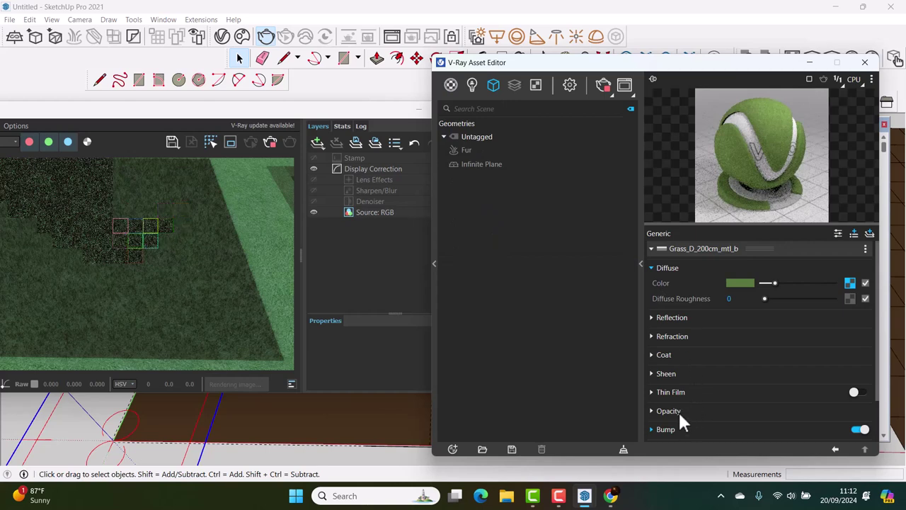
click(465, 151)
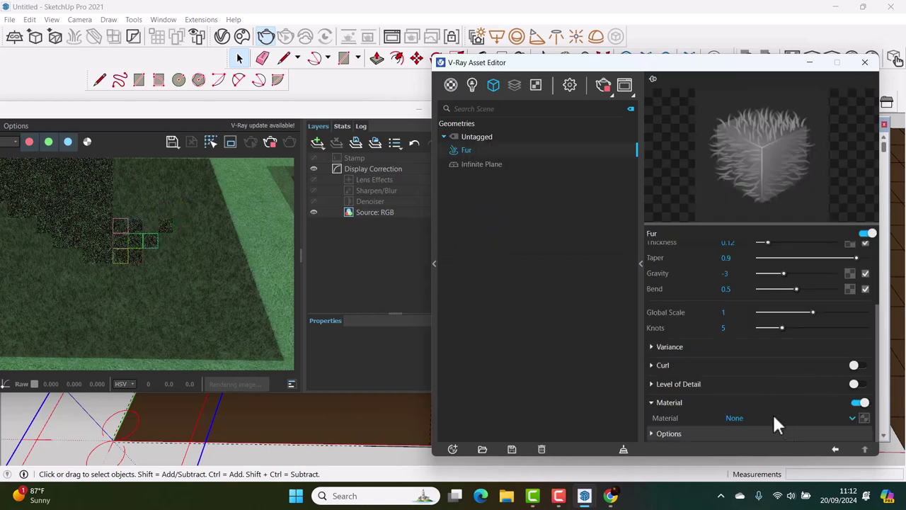
click(850, 416)
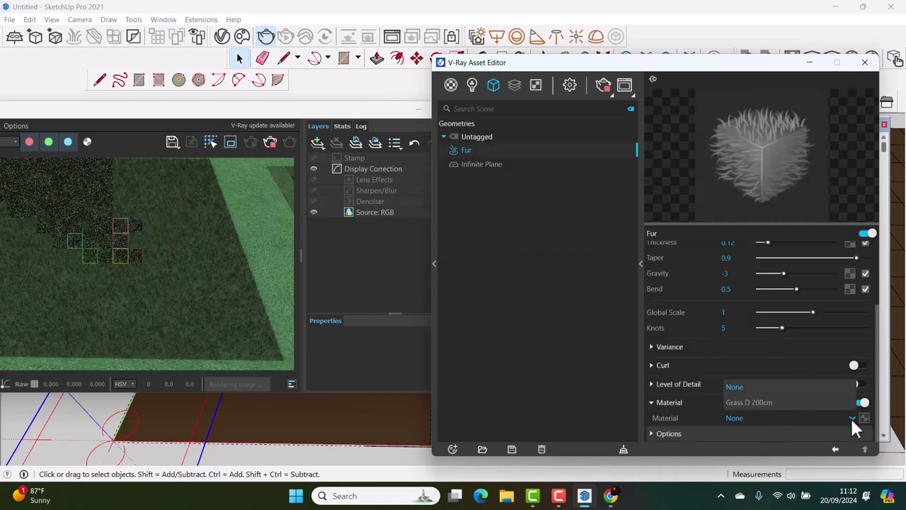
click(755, 404)
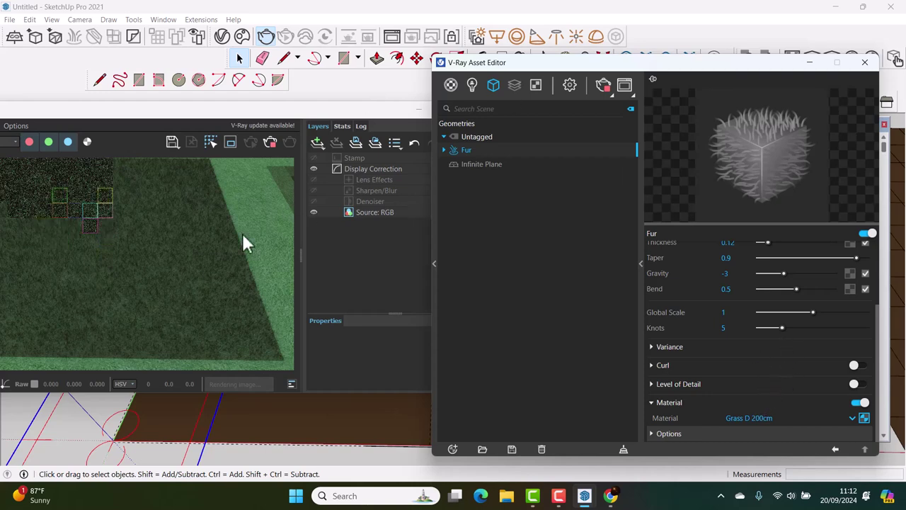
drag(231, 121, 365, 104)
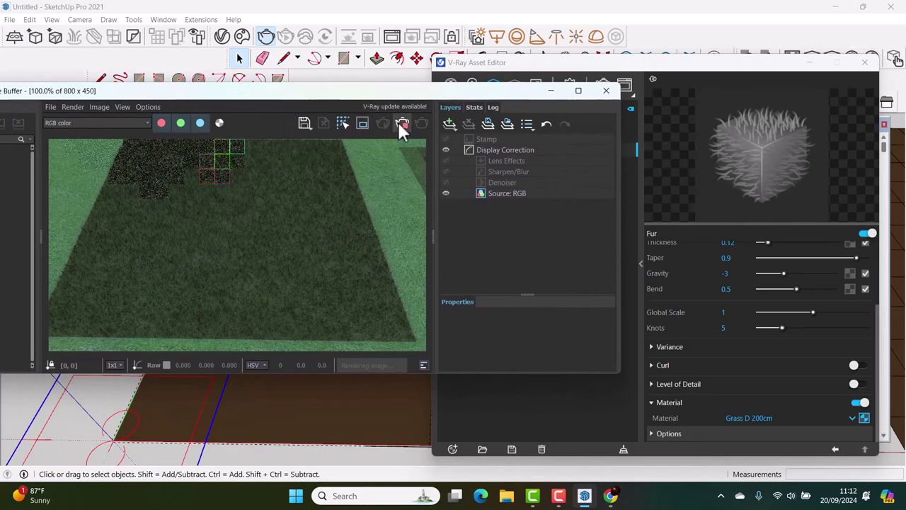
click(606, 90)
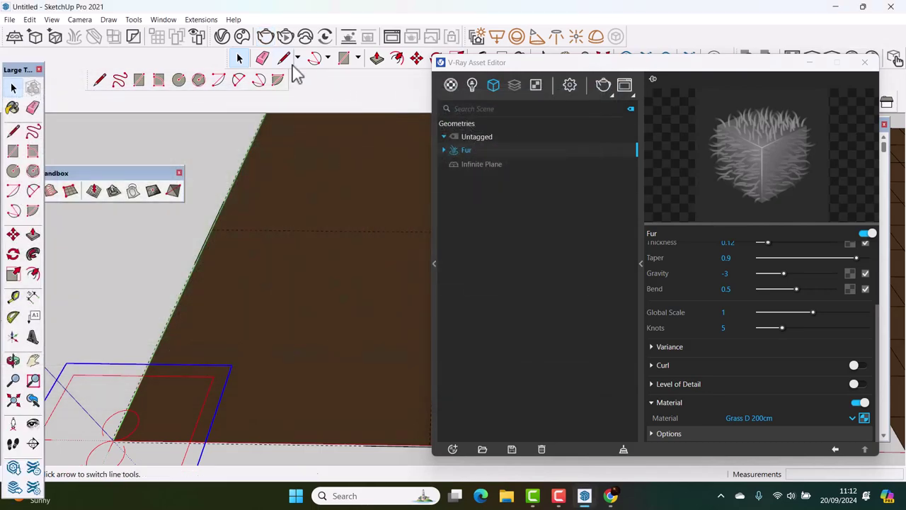
Start a new interactive render and lengthen the fur from 4 to 6.34.
click(286, 40)
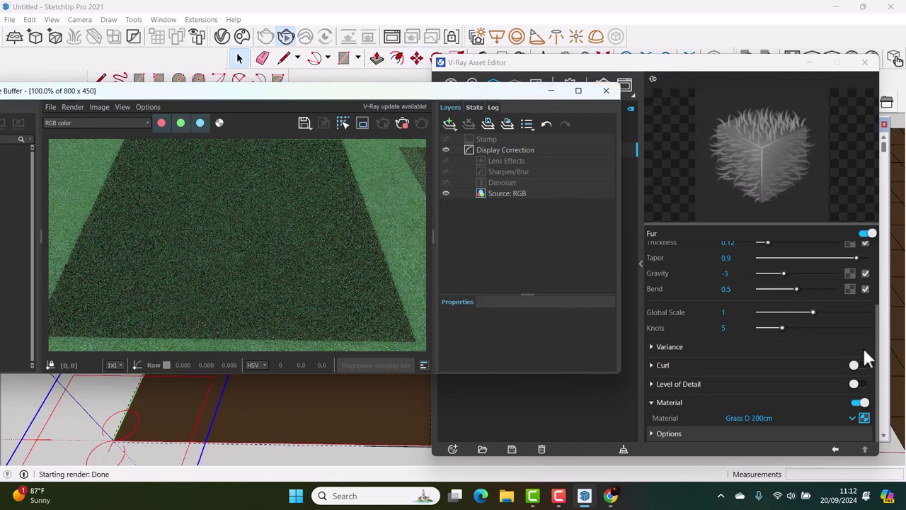
scroll(862, 346, up, 3)
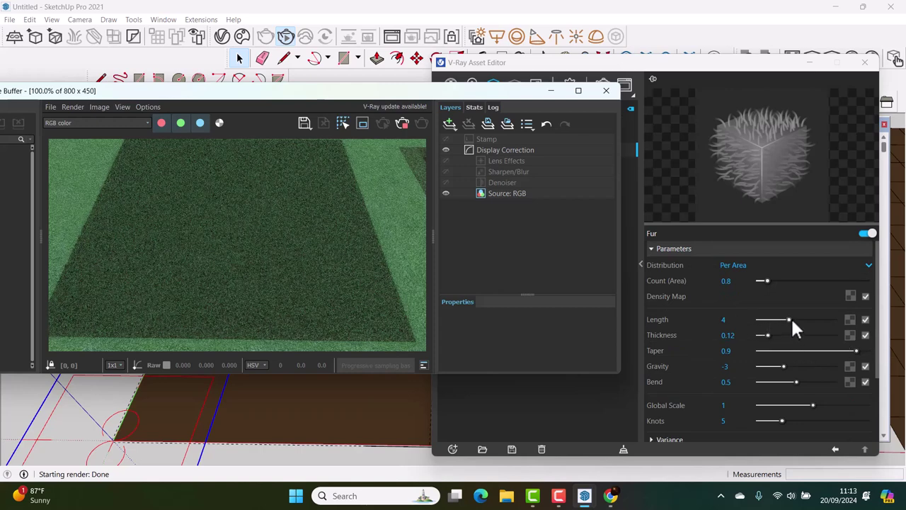
drag(790, 321, 806, 319)
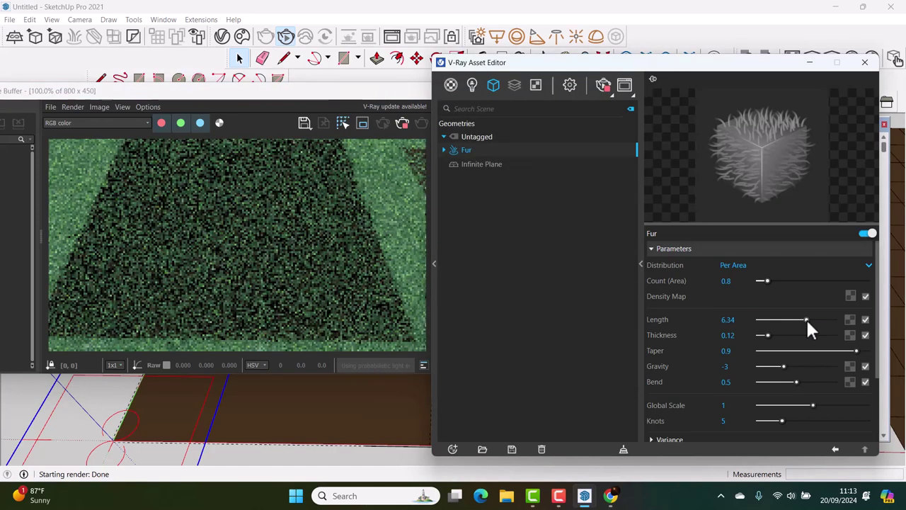
click(471, 84)
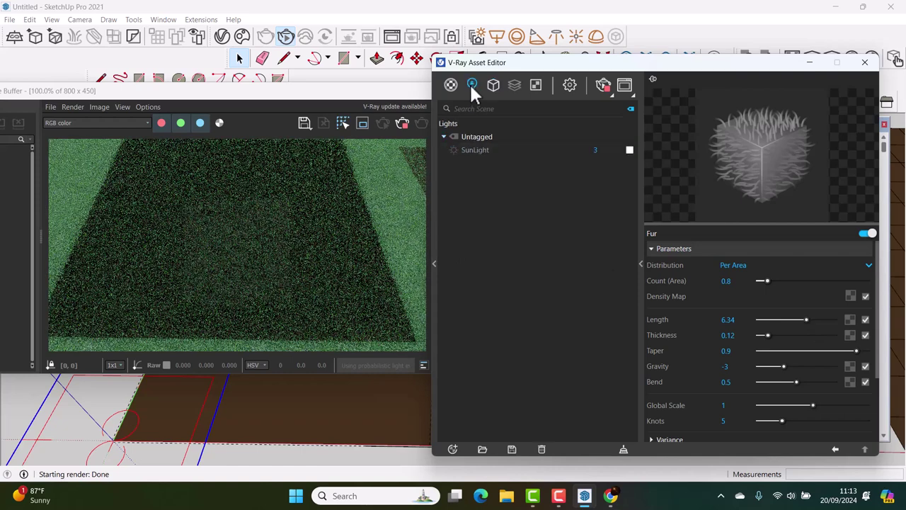
Raise the SunLight intensity from 3 to 6, then return to the Fur settings.
click(475, 151)
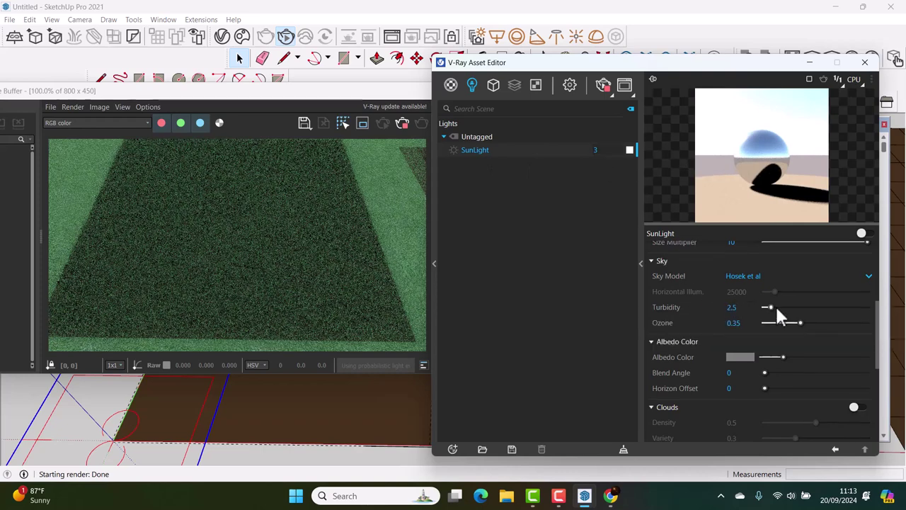
scroll(801, 315, up, 2)
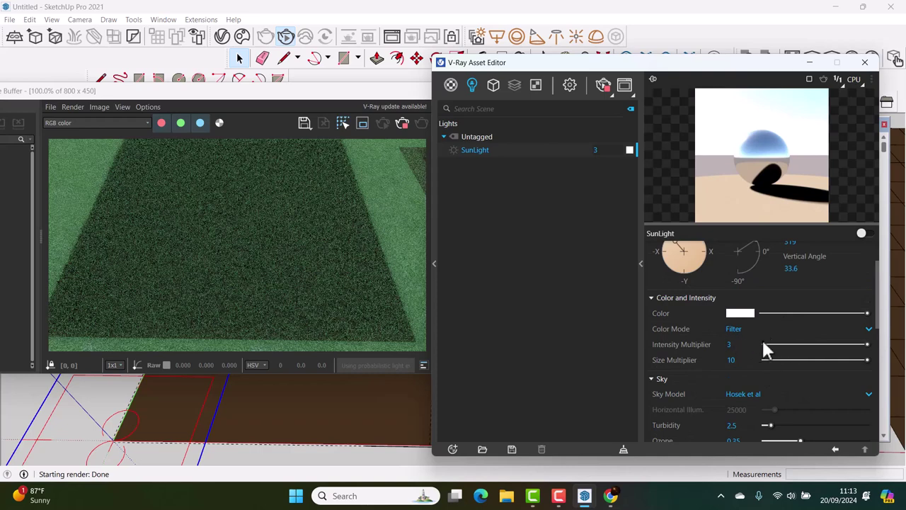
click(610, 152)
text(6)
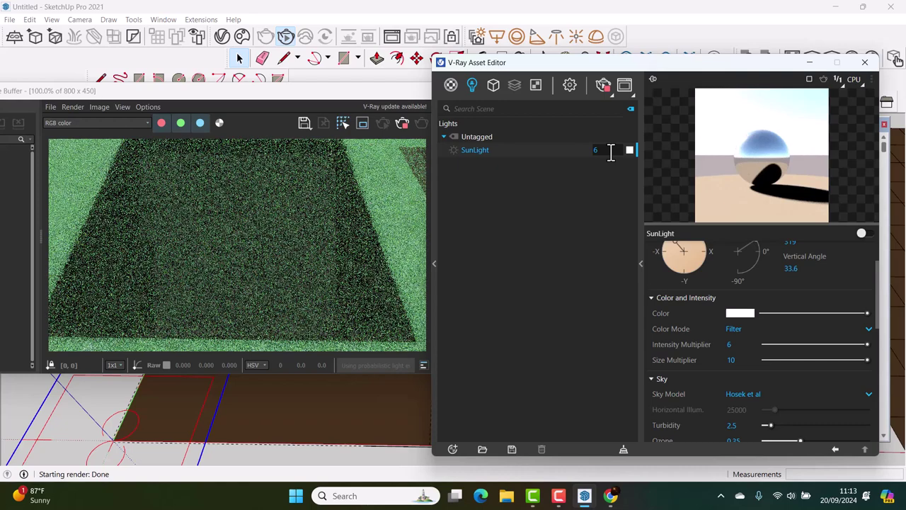
click(494, 85)
click(472, 150)
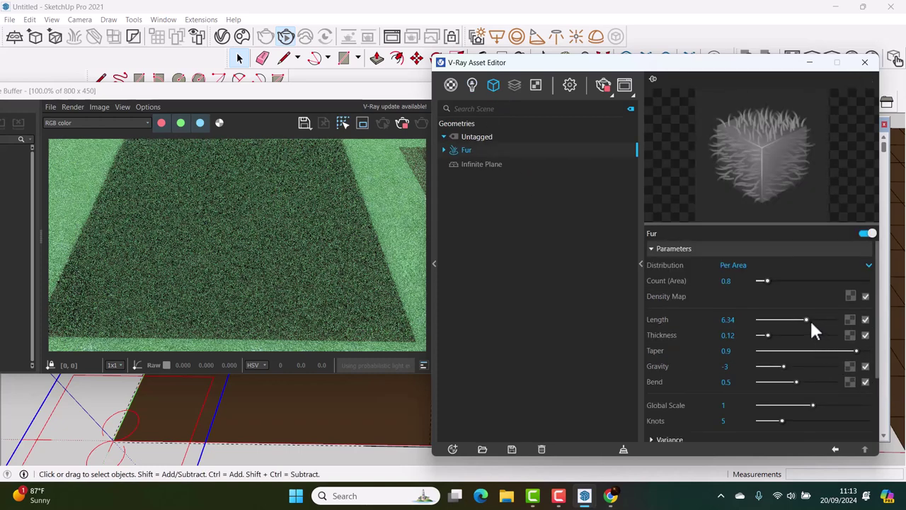
Lengthen the fur to 8.66, then minimise the V-Ray Frame Buffer and pan the model view.
drag(807, 320, 816, 320)
drag(816, 319, 825, 321)
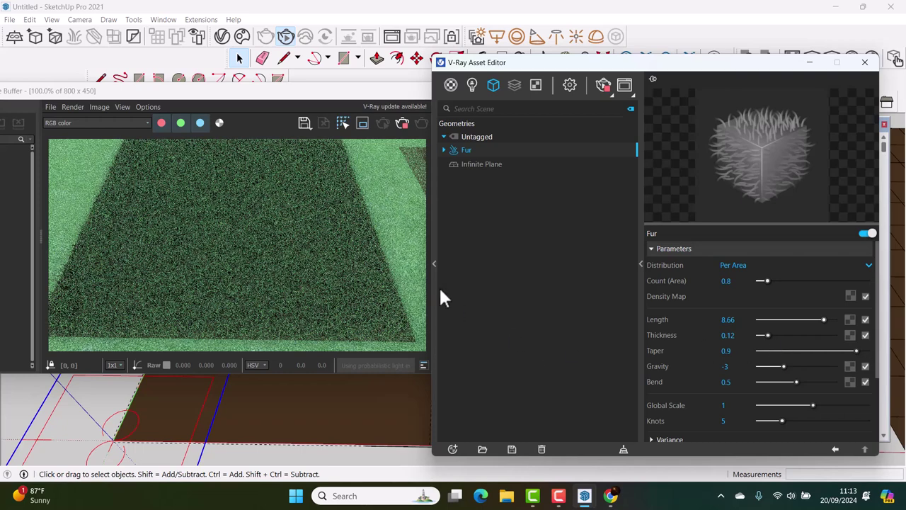
click(324, 92)
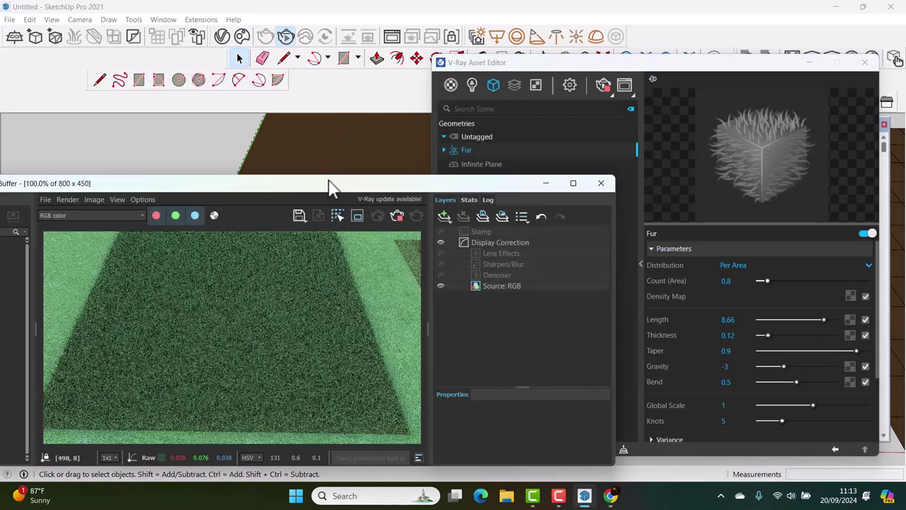
drag(330, 183, 344, 101)
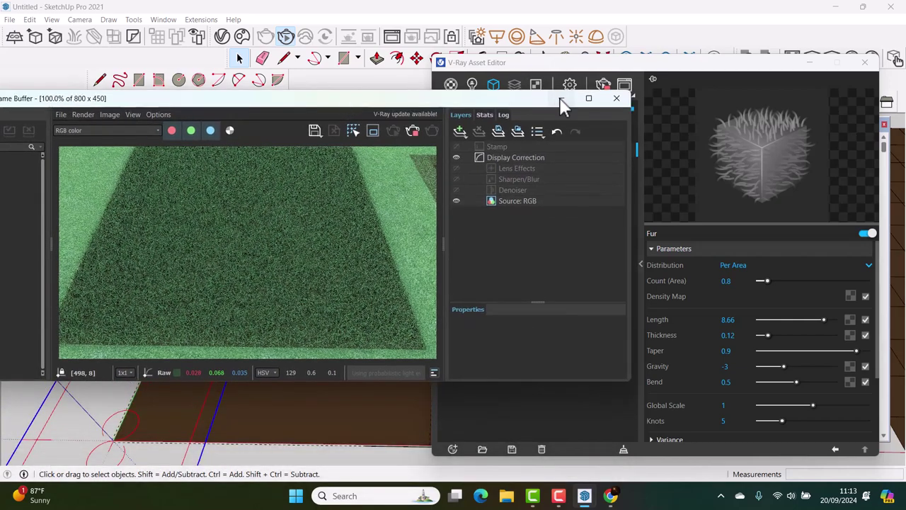
click(561, 98)
mouse_move(319, 266)
shift+middle_down()
mouse_move(273, 232)
mouse_move(263, 269)
shift+middle_up()
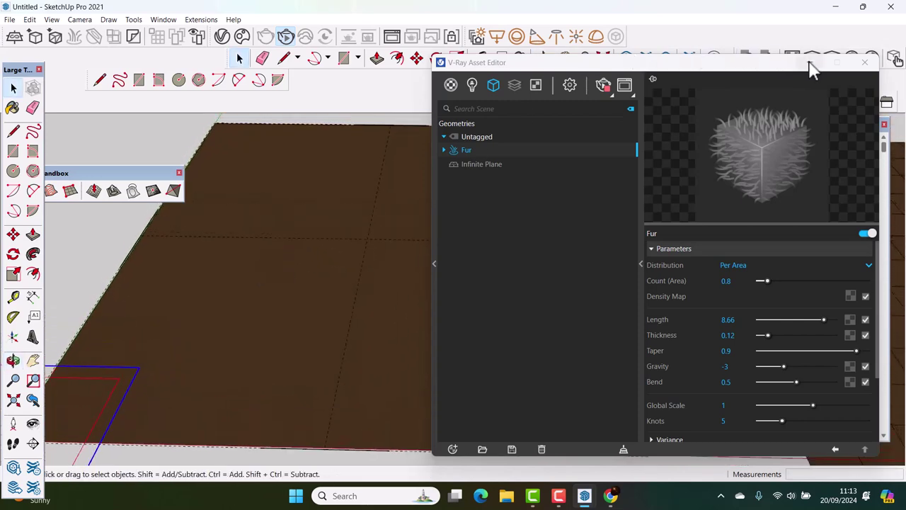
click(706, 156)
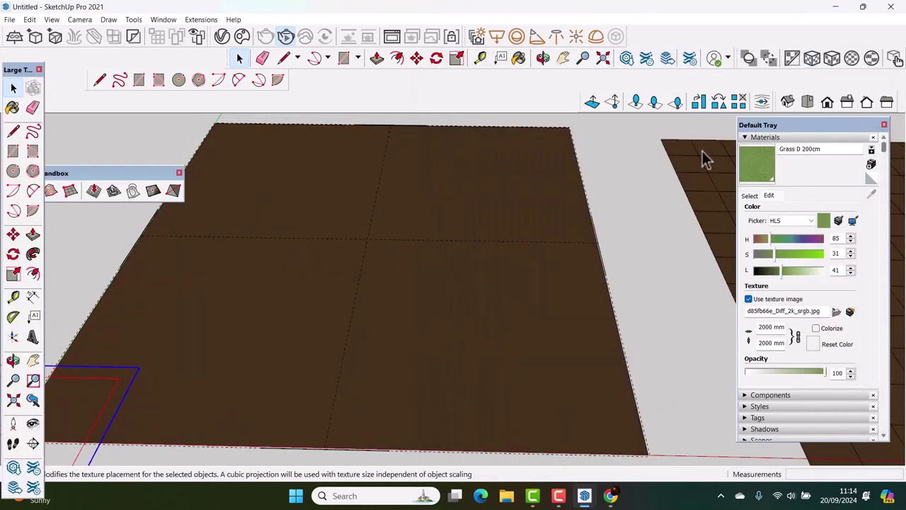
Orbit the model and open the V-Ray Asset Editor showing the Fur geometry settings.
mouse_move(558, 208)
middle_down()
mouse_move(542, 229)
mouse_move(542, 185)
mouse_move(515, 259)
mouse_move(526, 247)
mouse_move(533, 255)
mouse_move(537, 241)
middle_up()
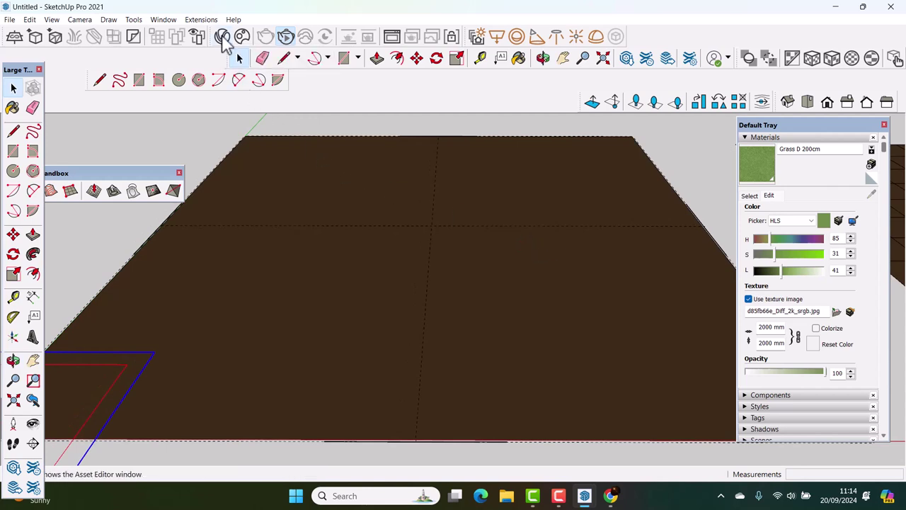
click(221, 36)
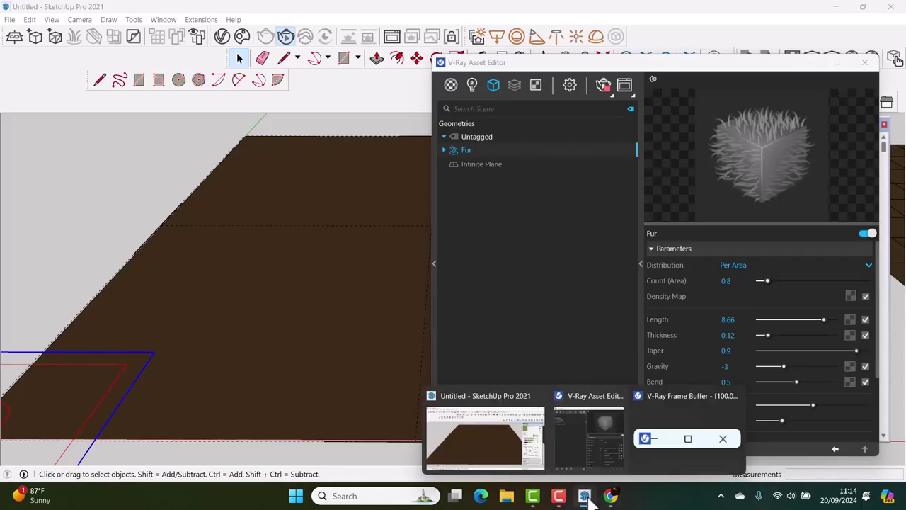
Bring the grass render forward to check it, then put the Asset Editor back on top.
mouse_move(584, 495)
click(687, 437)
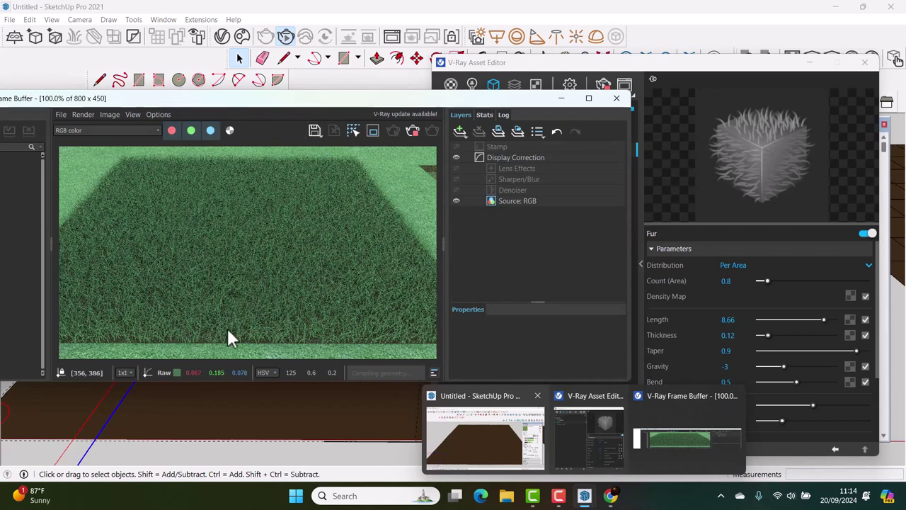
click(731, 65)
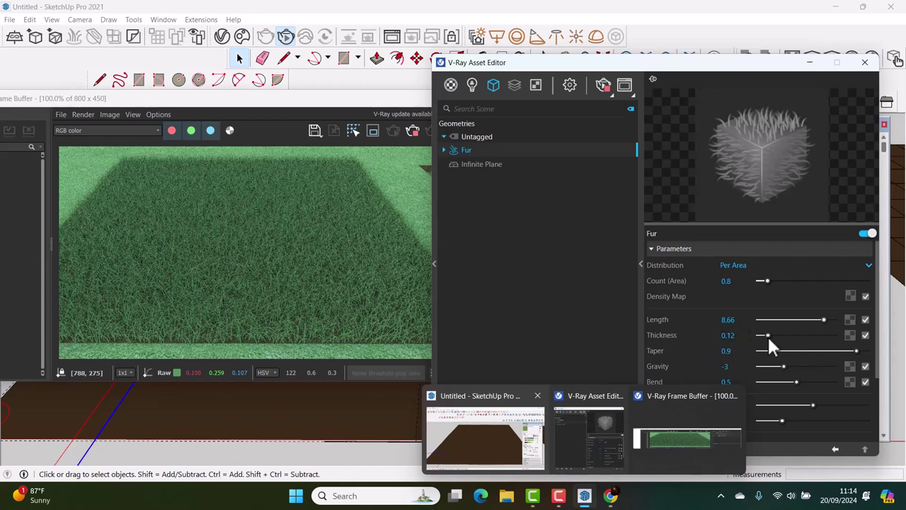
Set the fur Thickness to 0.15.
double_click(739, 339)
text(0.15)
key(Return)
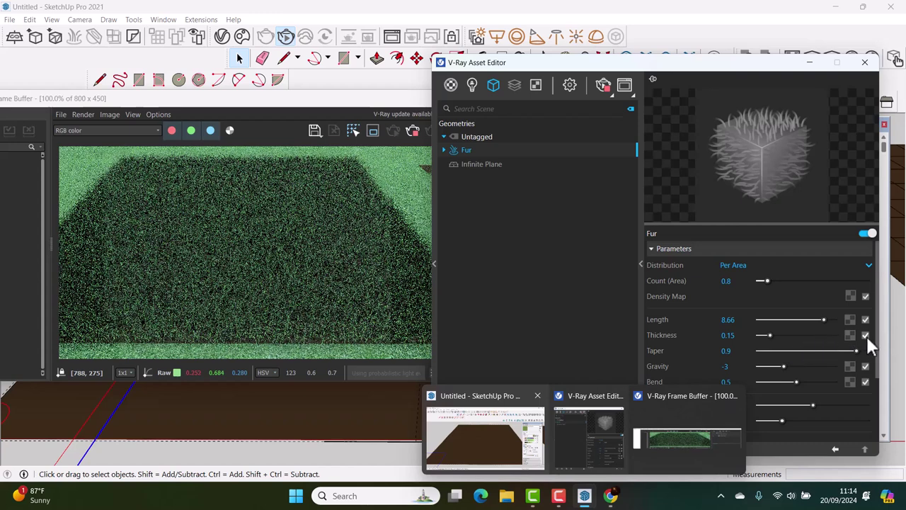
scroll(878, 357, down, 2)
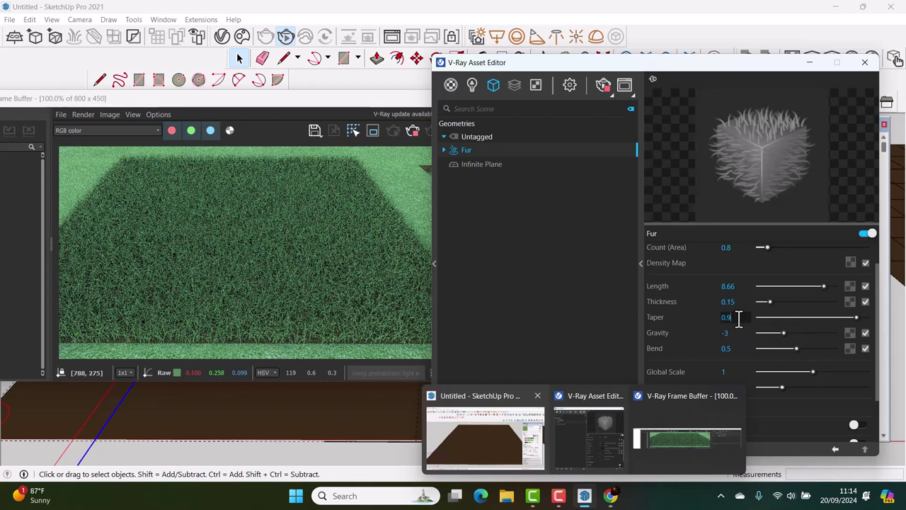
Review the fur's Gravity, Bend and Global Scale values.
double_click(735, 333)
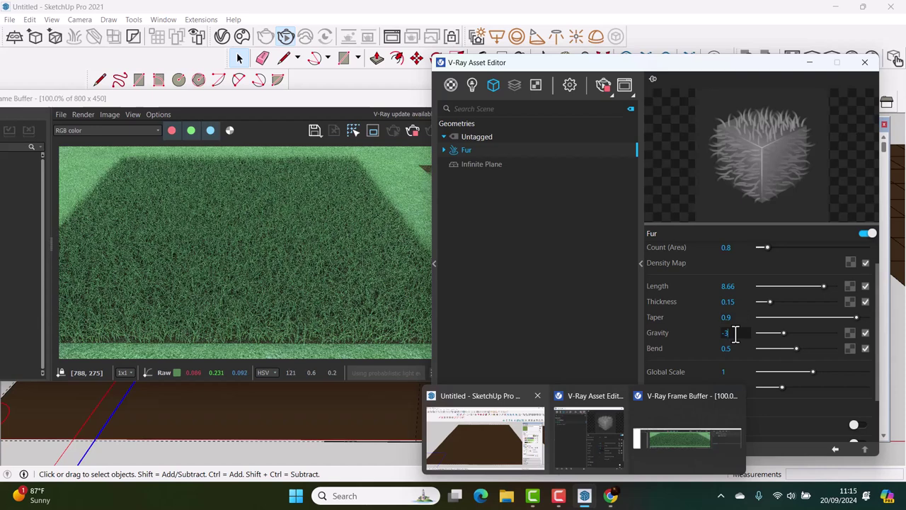
click(734, 349)
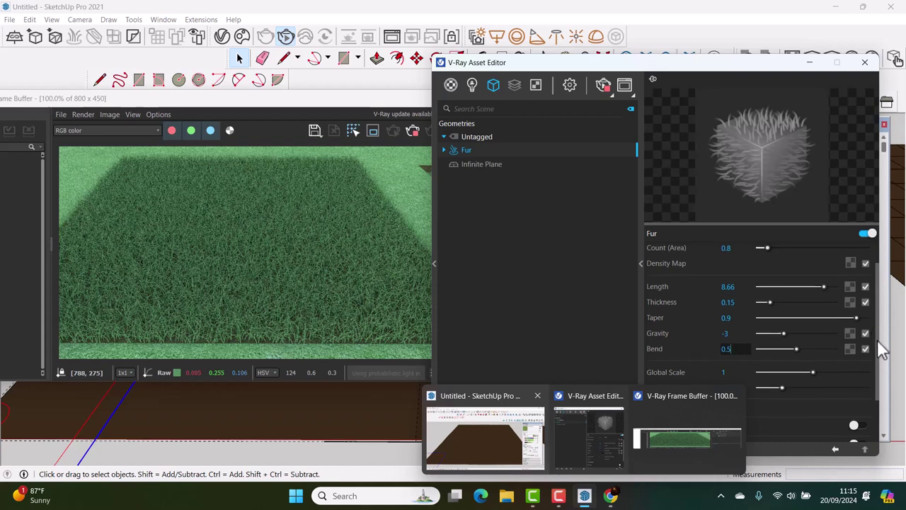
scroll(881, 353, down, 3)
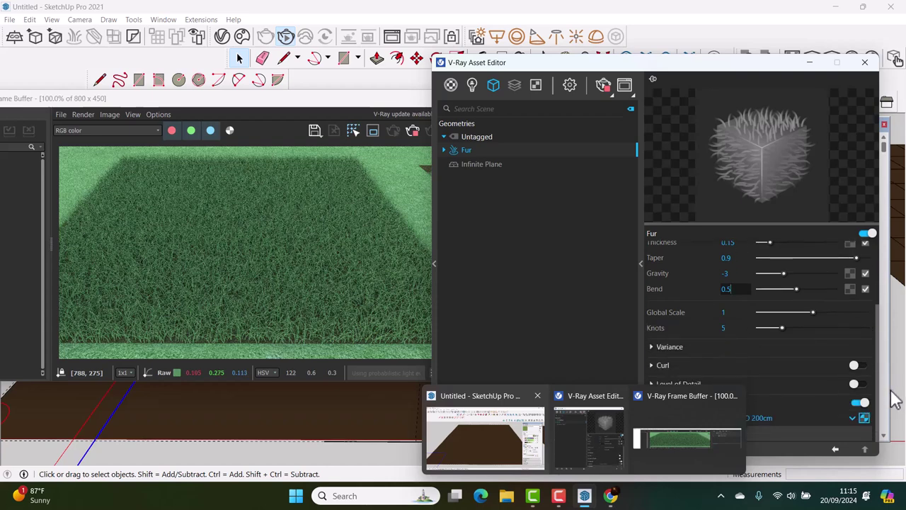
click(729, 312)
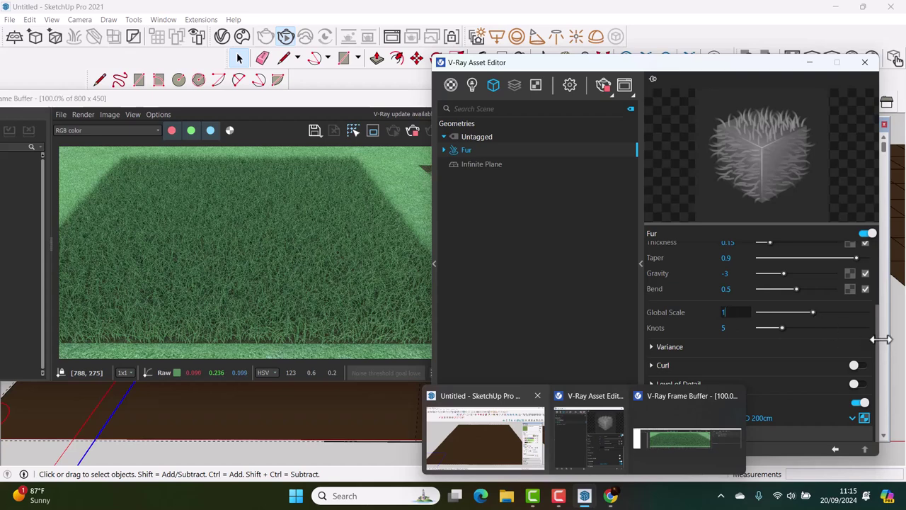
drag(877, 333, 885, 265)
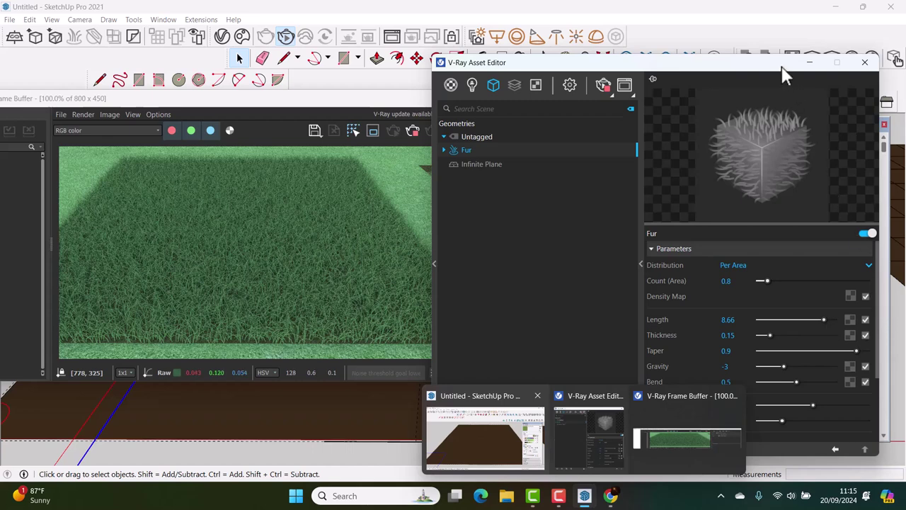
Assign a Noise A texture to the fur Length slot.
drag(784, 74, 779, 66)
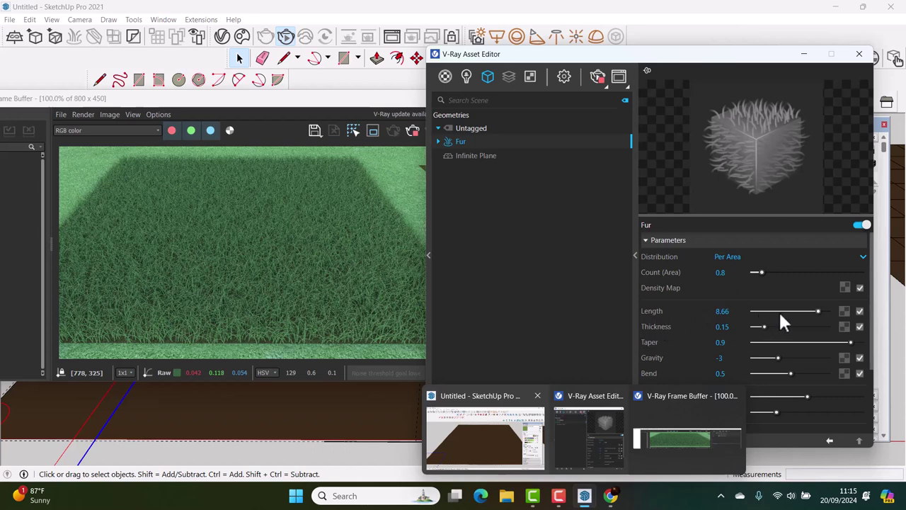
click(844, 312)
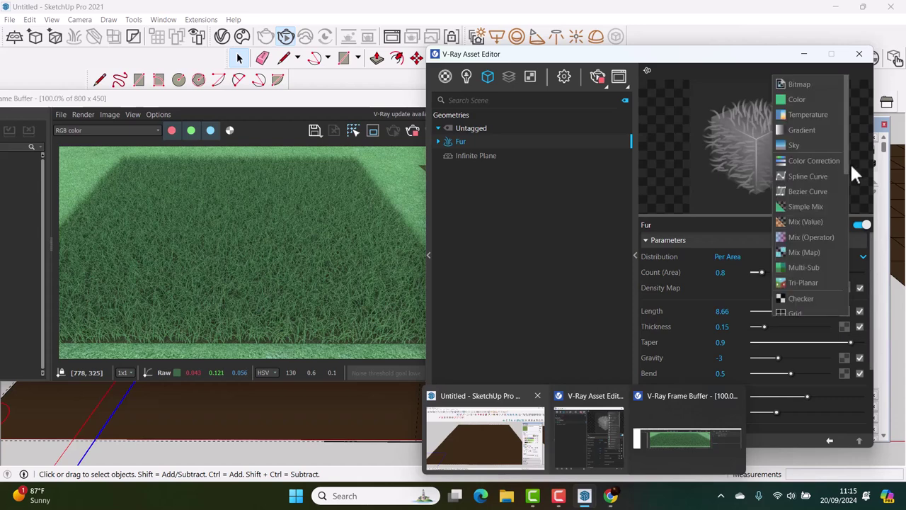
drag(845, 160, 857, 233)
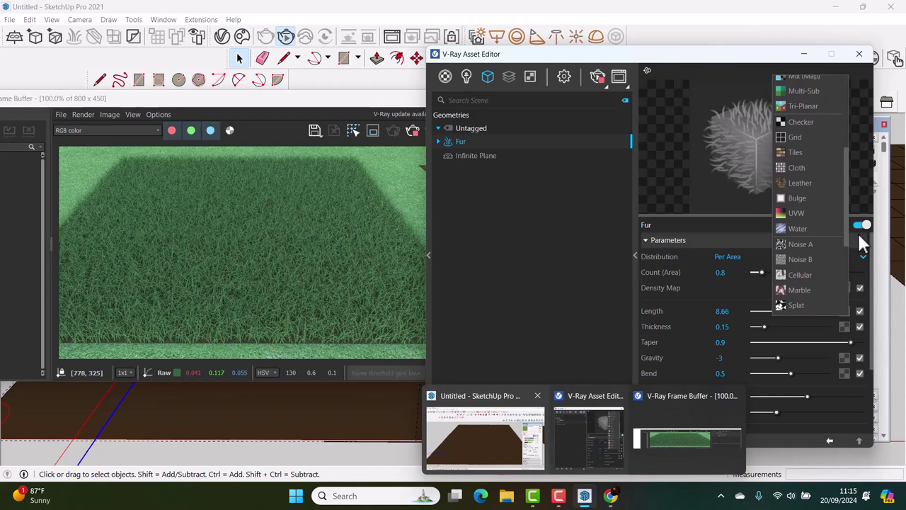
scroll(857, 231, down, 1)
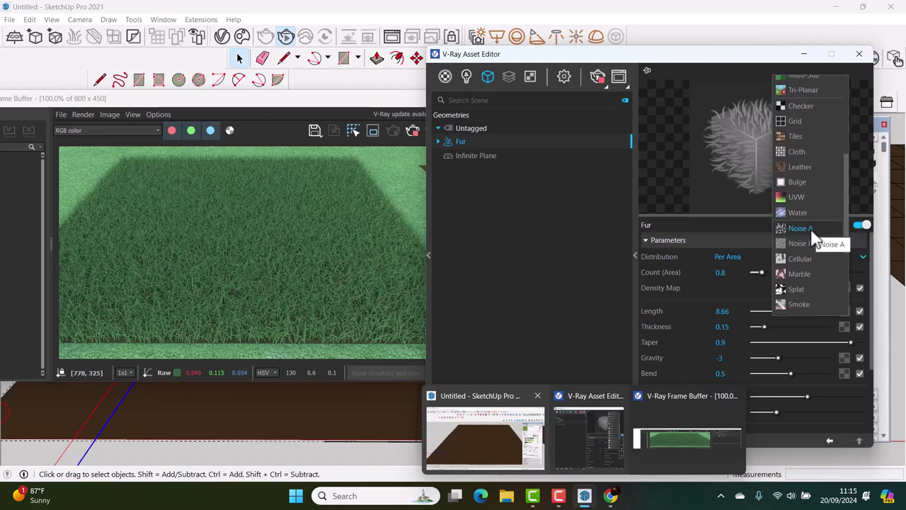
click(810, 227)
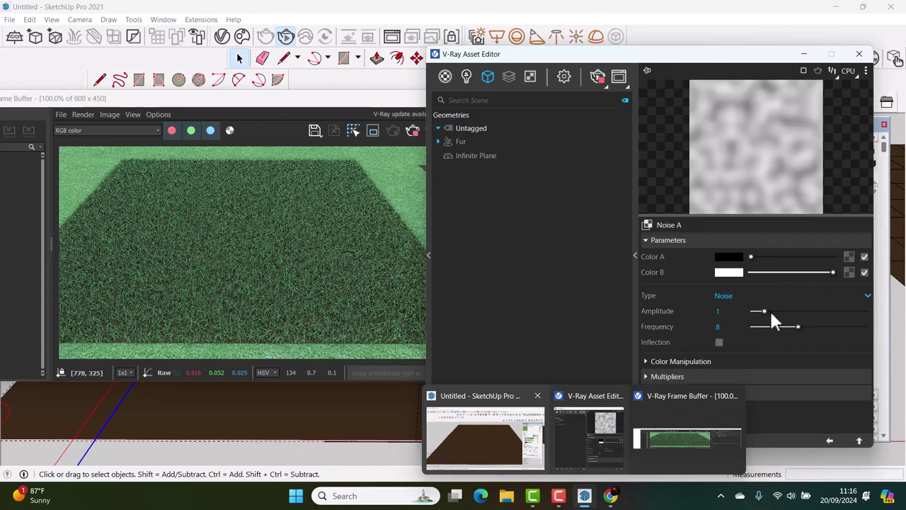
Set Noise A Amplitude to 2.45 and Frequency to 9.3, then return to the Fur parameters.
drag(765, 311, 773, 310)
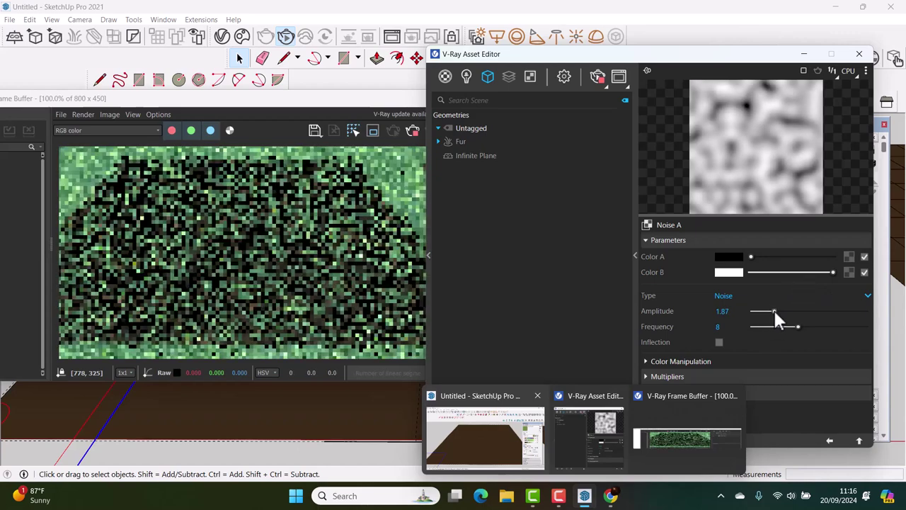
drag(775, 312, 780, 311)
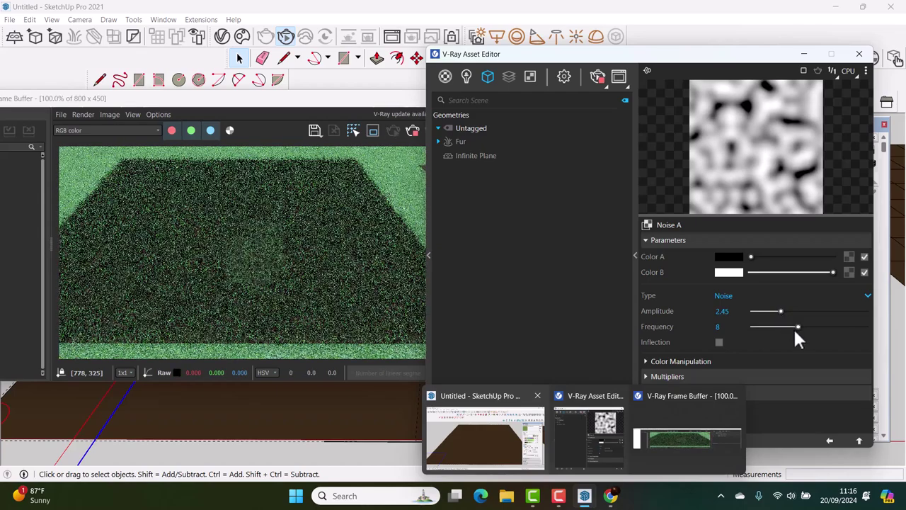
drag(797, 326, 805, 327)
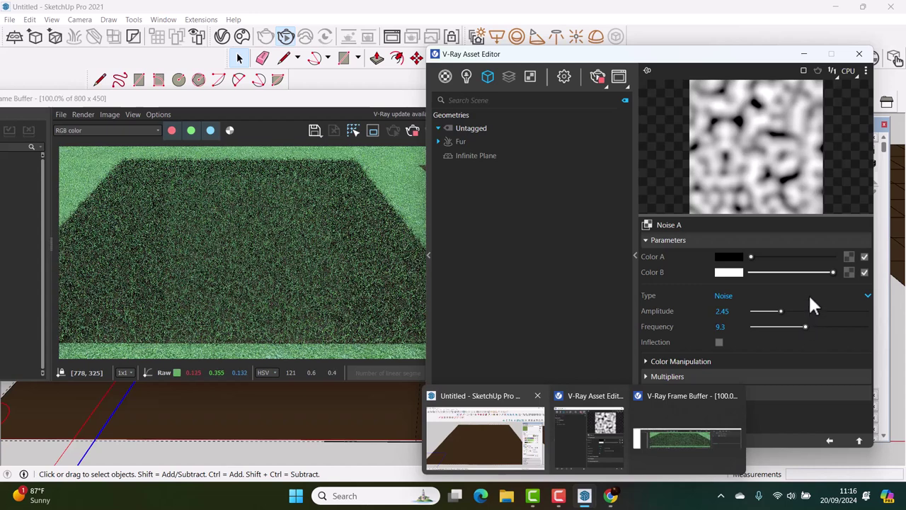
click(829, 440)
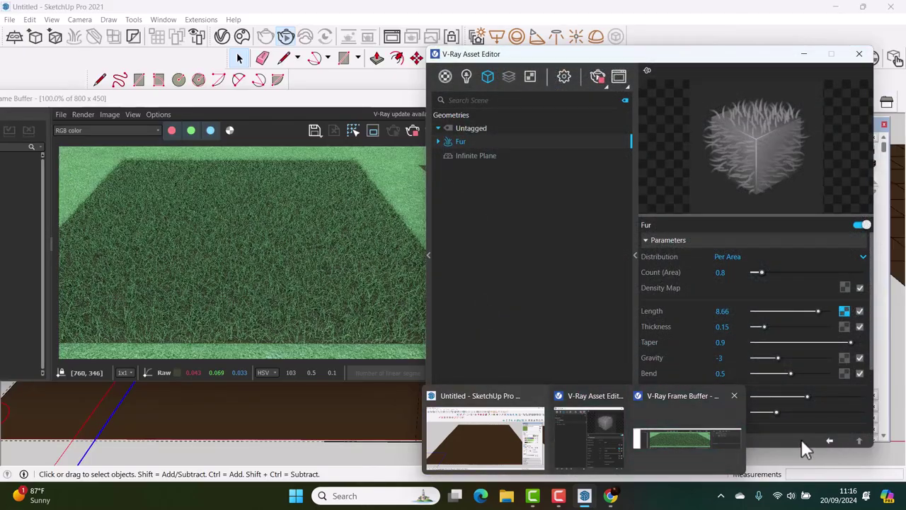
scroll(755, 320, down, 3)
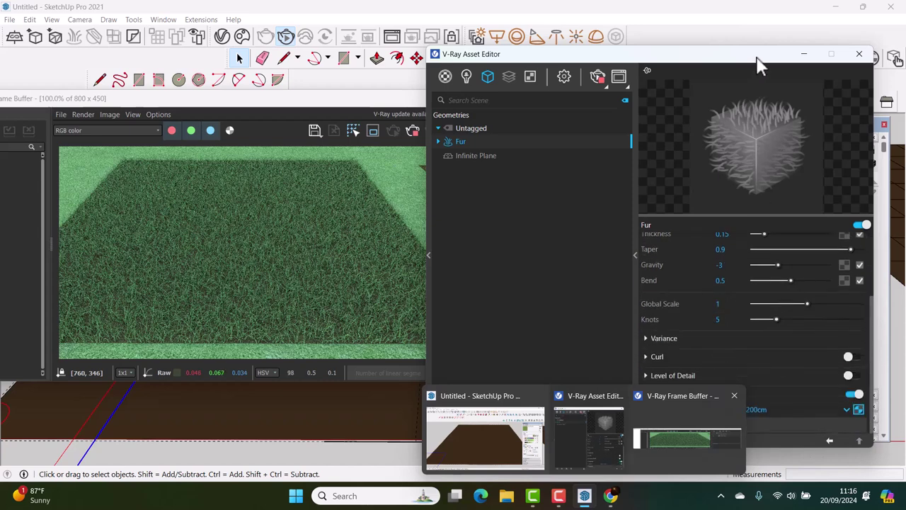
Raise the fur Length to 10, stop the interactive render and start a production render.
drag(756, 56, 758, 13)
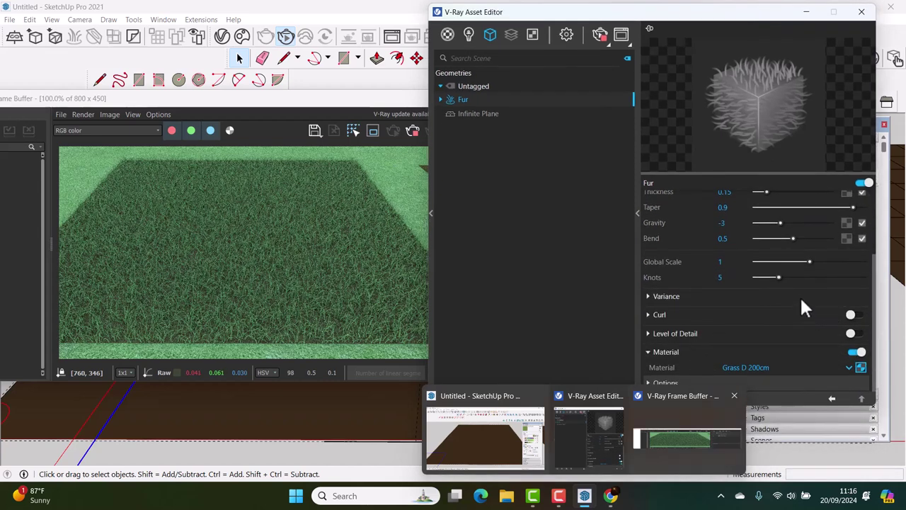
scroll(795, 289, up, 3)
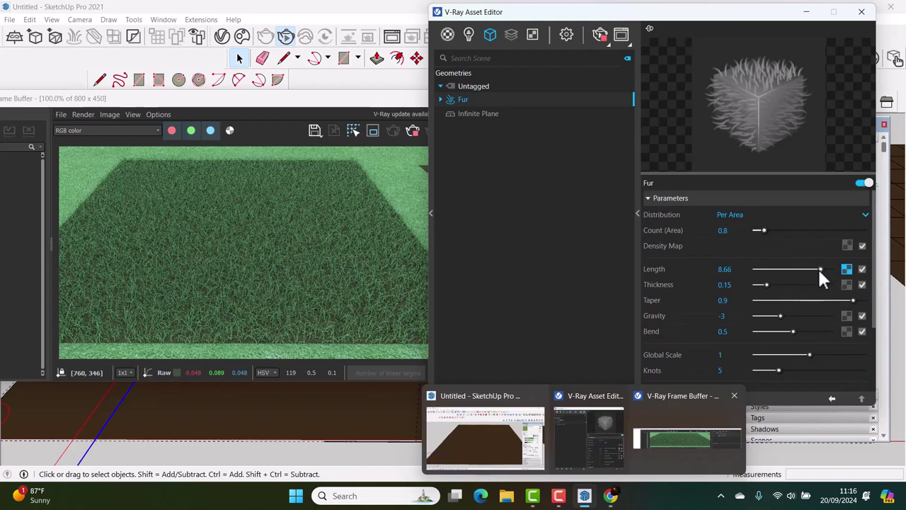
click(826, 270)
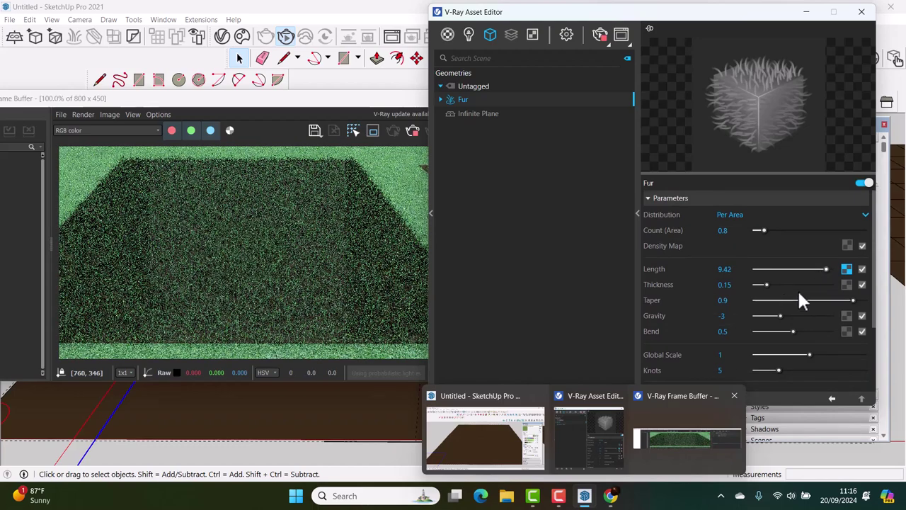
drag(826, 266, 829, 266)
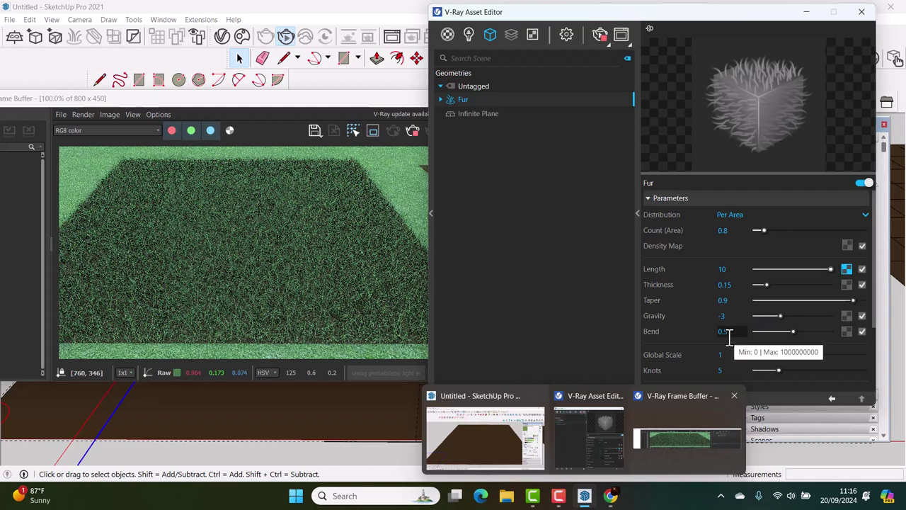
scroll(256, 313, up, 1)
scroll(256, 314, down, 1)
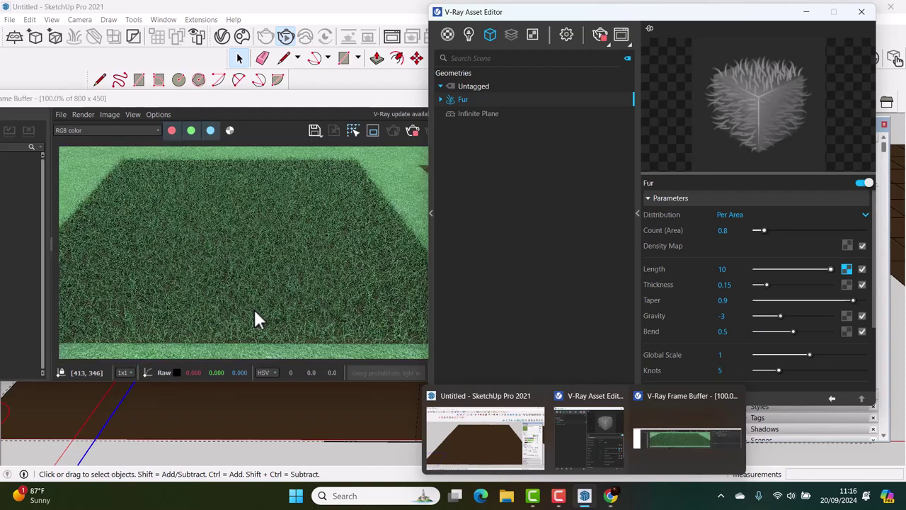
scroll(244, 308, down, 1)
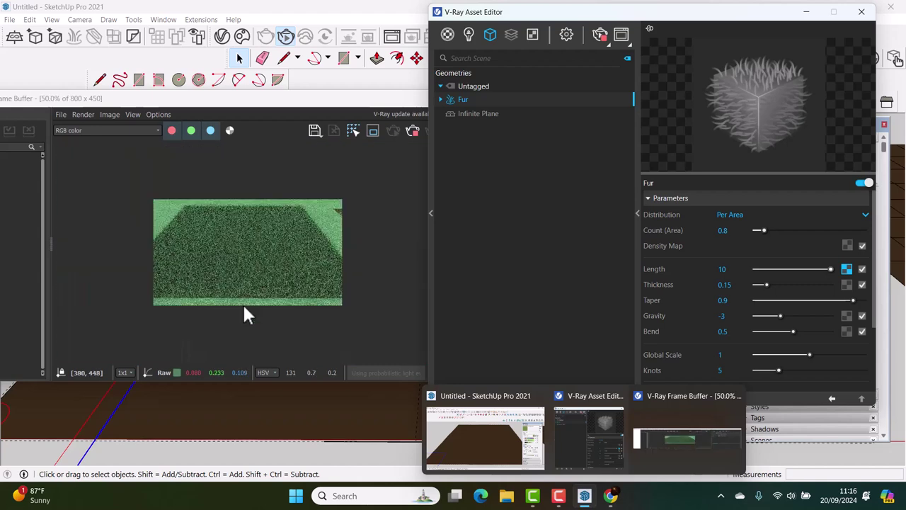
scroll(243, 310, up, 1)
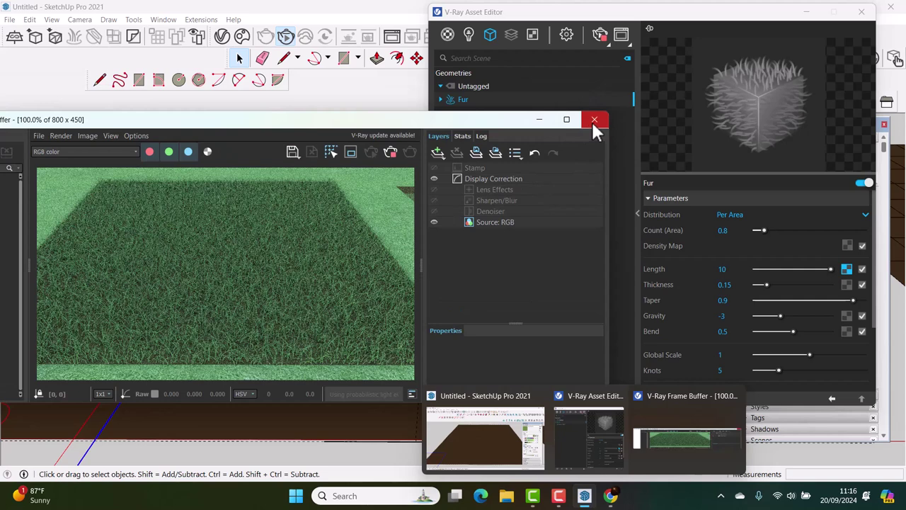
click(391, 153)
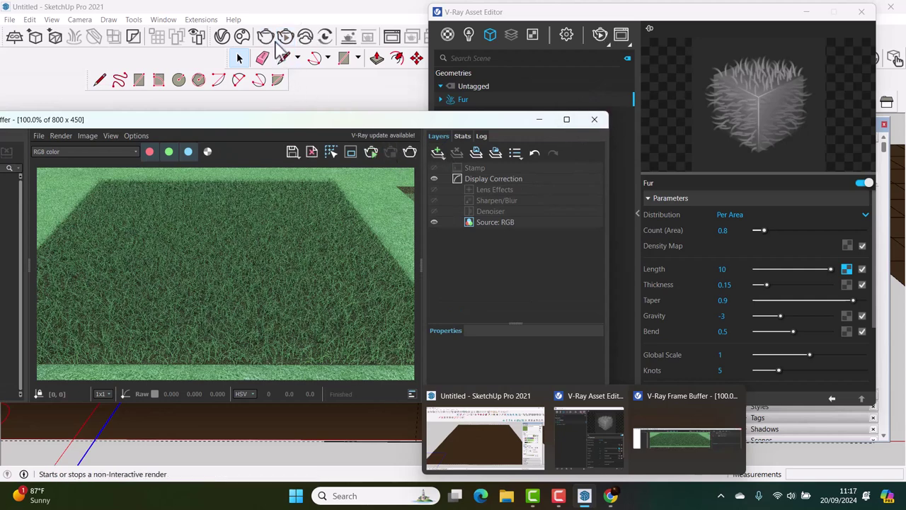
click(268, 41)
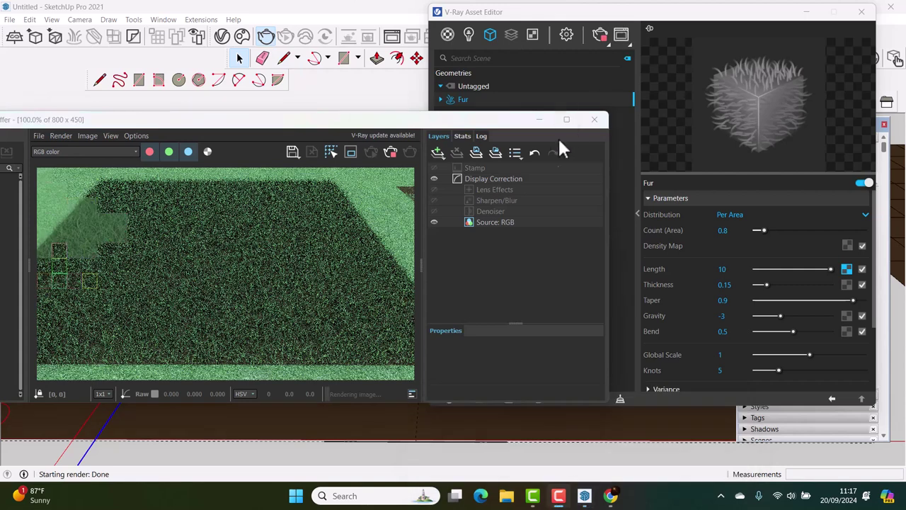
Enable the Sharpen/Blur layer with blur radius 0, sharpen radius 0.632 and sharpen amount 1.284.
click(491, 198)
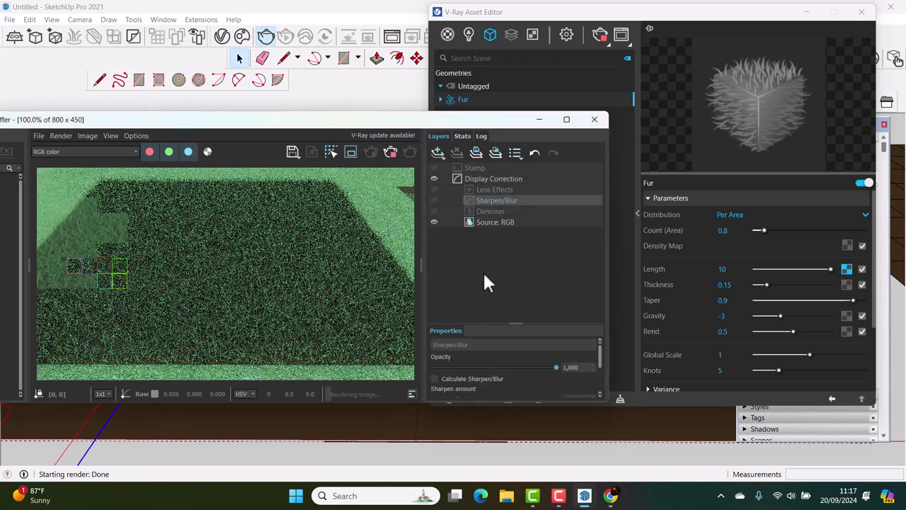
drag(600, 351, 603, 341)
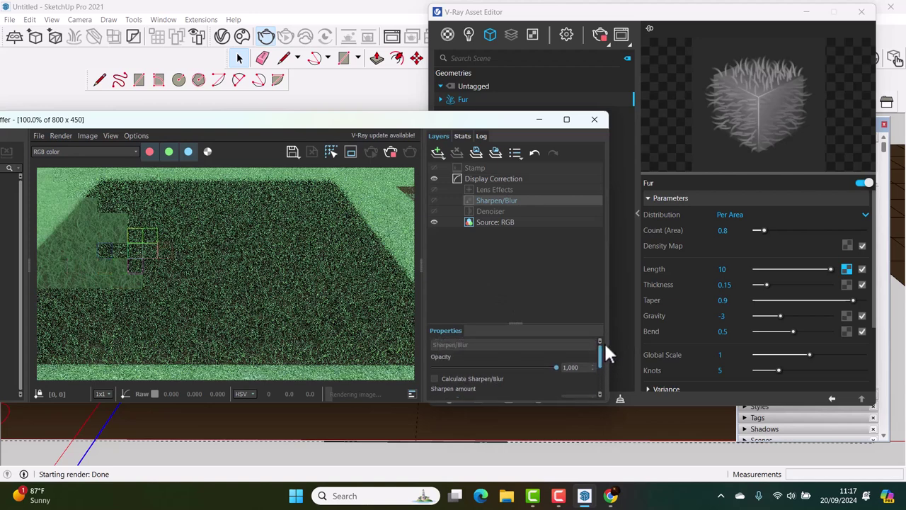
click(435, 378)
drag(598, 355, 602, 383)
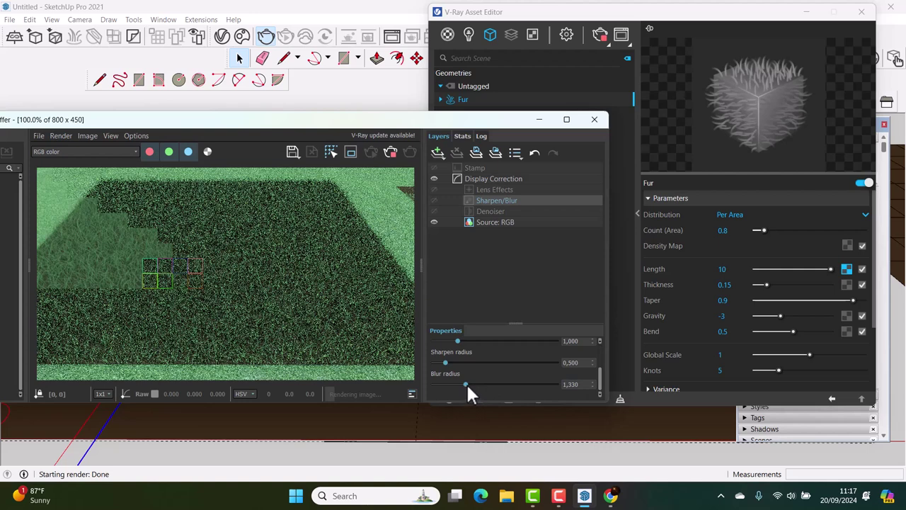
drag(466, 383, 433, 384)
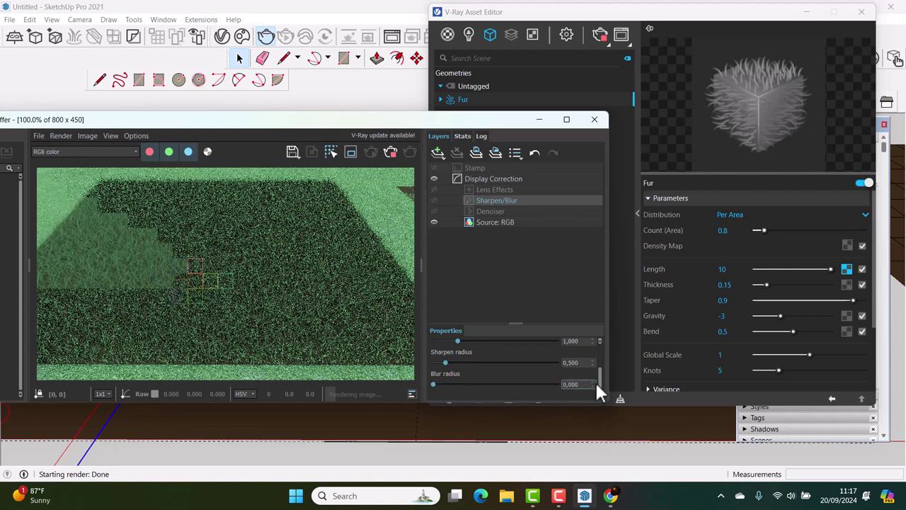
scroll(599, 379, up, 1)
drag(599, 376, 594, 369)
drag(444, 383, 449, 384)
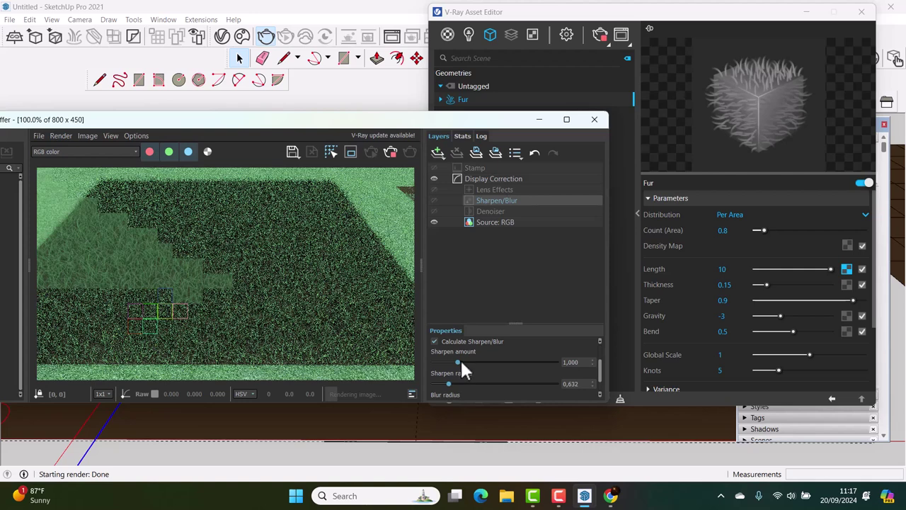
drag(465, 363, 467, 362)
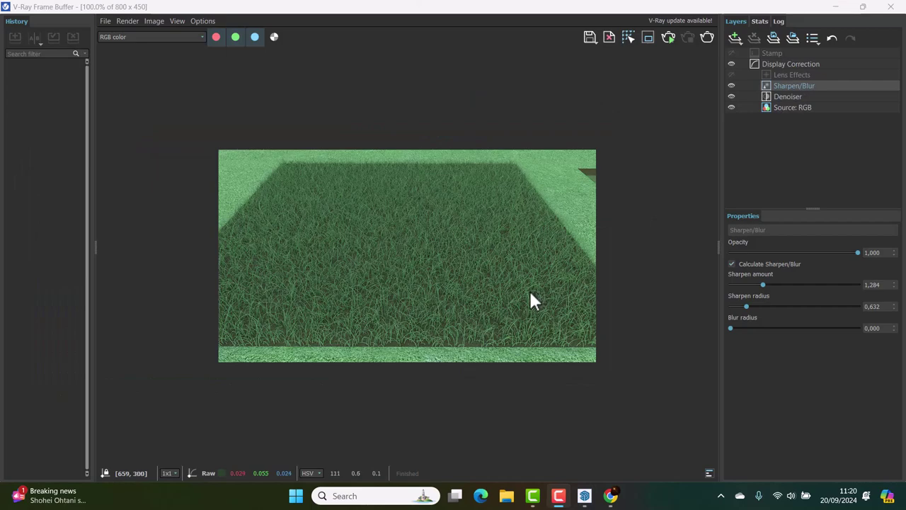
Zoom in and out of the finished lawn render to inspect the sharpened grass blades.
scroll(471, 315, up, 1)
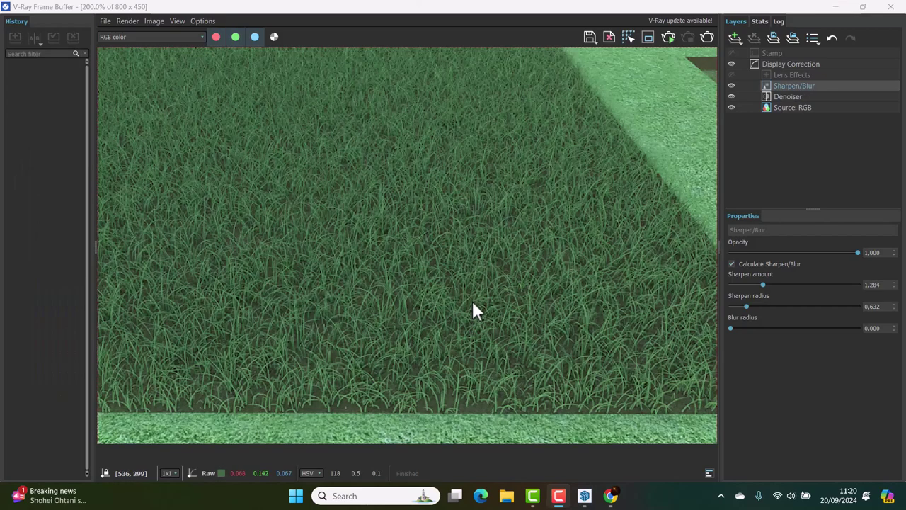
scroll(469, 283, down, 2)
scroll(368, 332, up, 3)
scroll(369, 322, down, 3)
scroll(383, 326, up, 3)
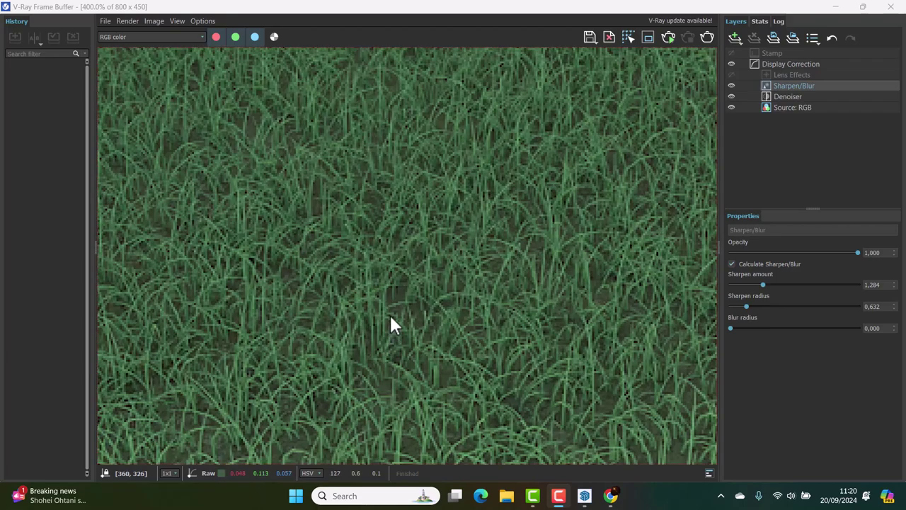
scroll(393, 325, down, 1)
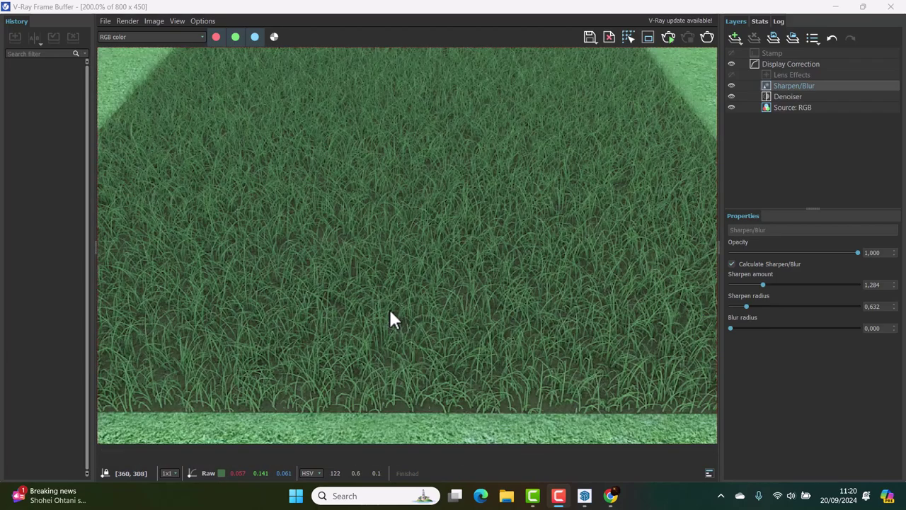
scroll(411, 319, down, 2)
scroll(431, 329, up, 3)
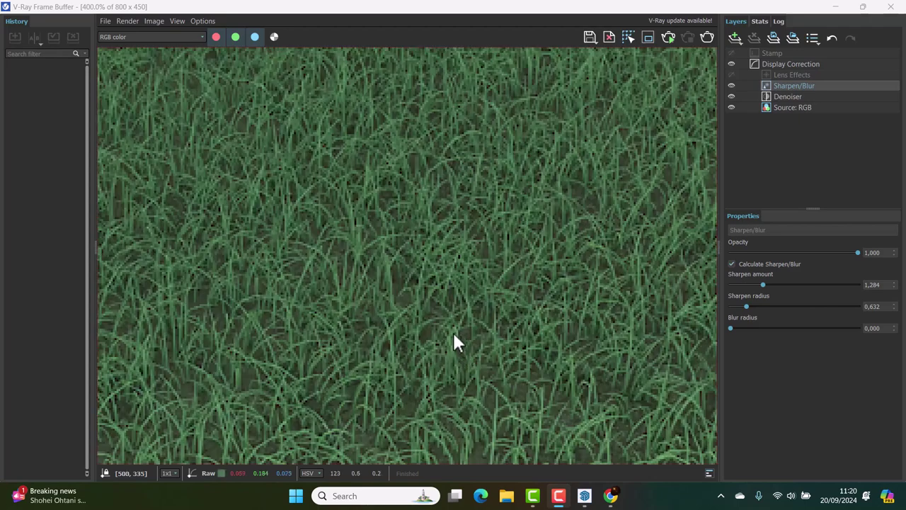
scroll(460, 354, down, 1)
scroll(471, 411, up, 1)
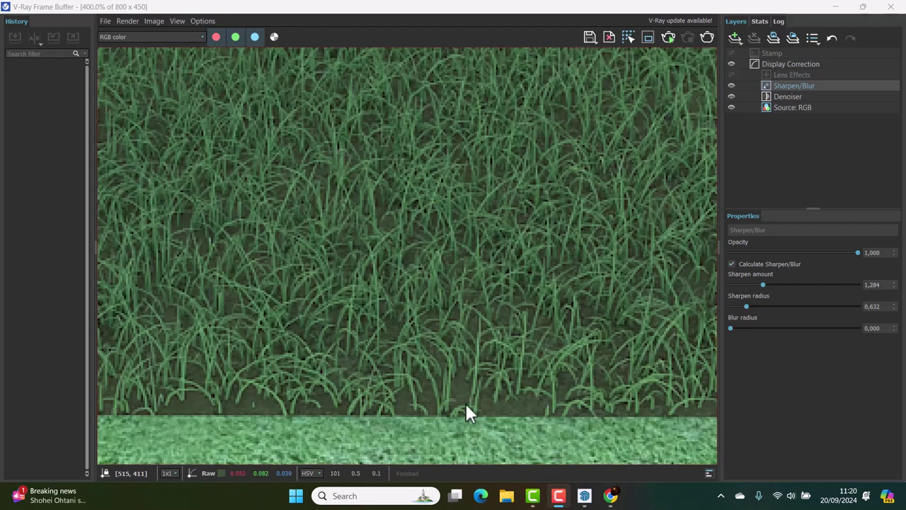
scroll(466, 403, up, 1)
scroll(464, 400, down, 2)
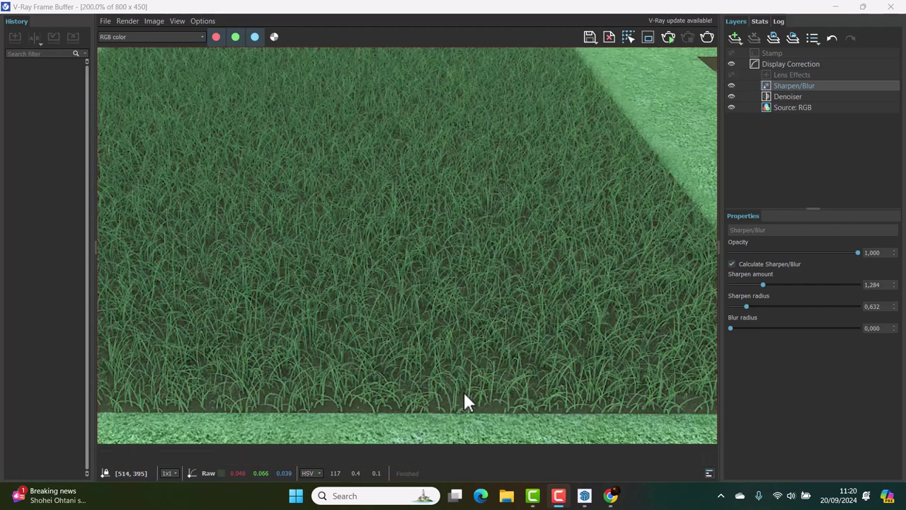
scroll(464, 396, down, 1)
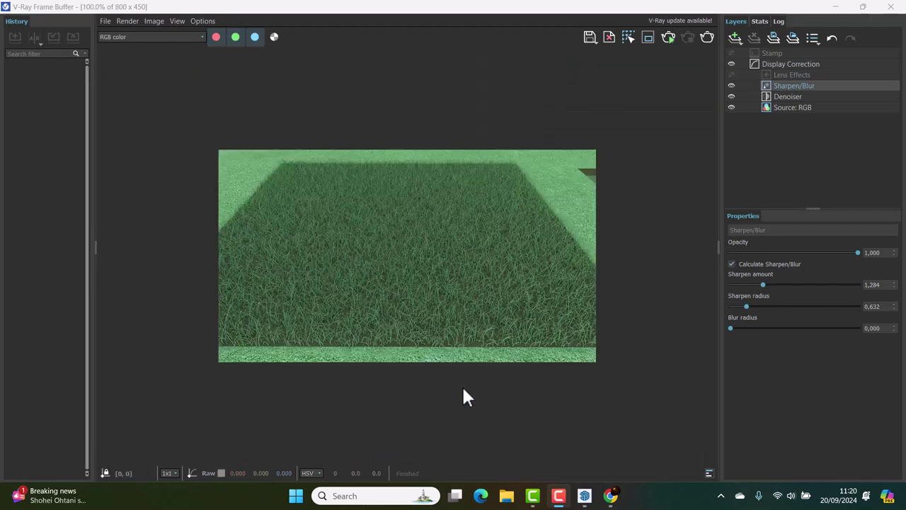
scroll(463, 386, up, 2)
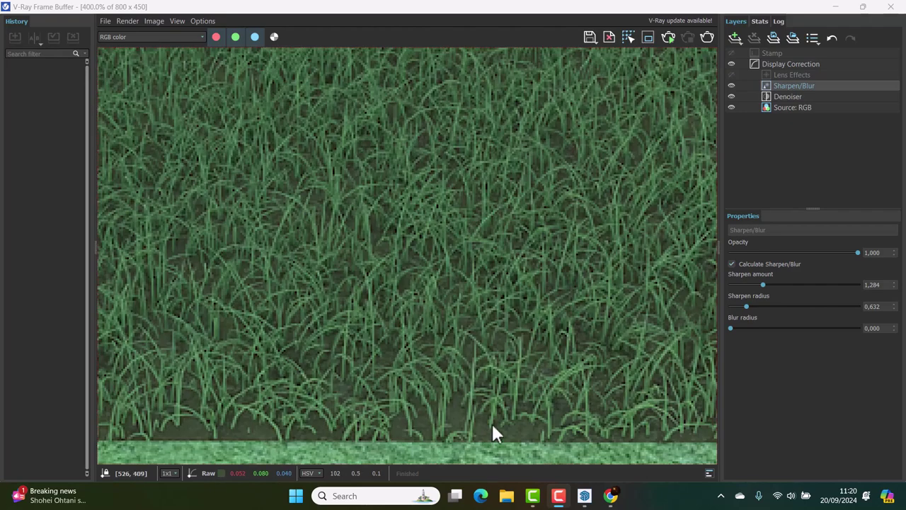
scroll(500, 423, down, 2)
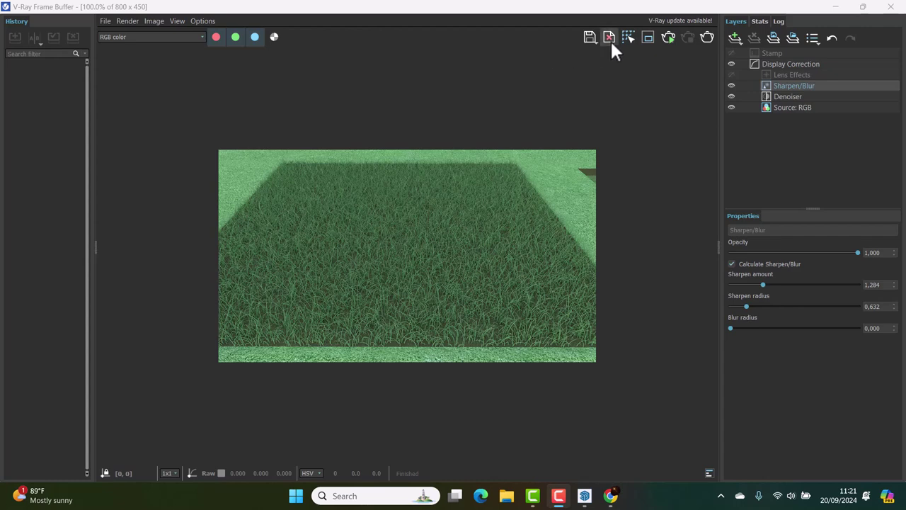
Save the render image, browsing to the Tutorial Youtube folder on USB Drive (D:).
click(592, 39)
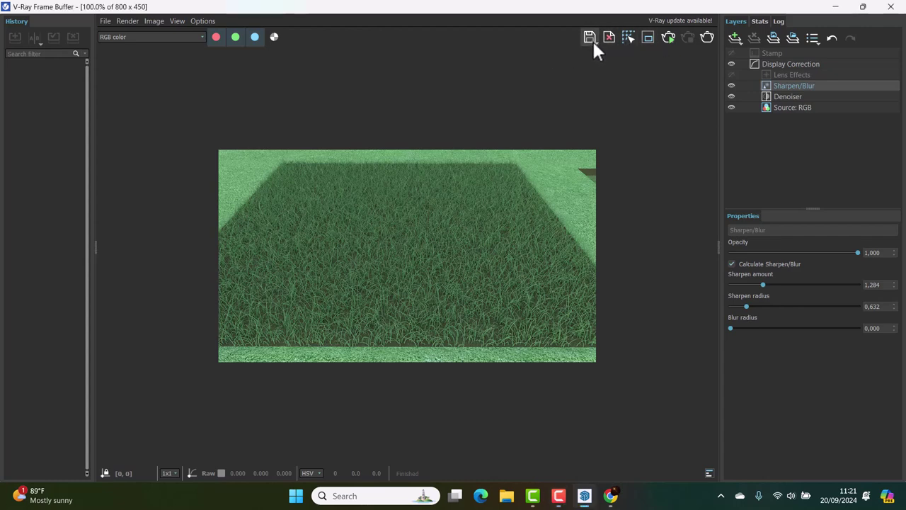
click(592, 39)
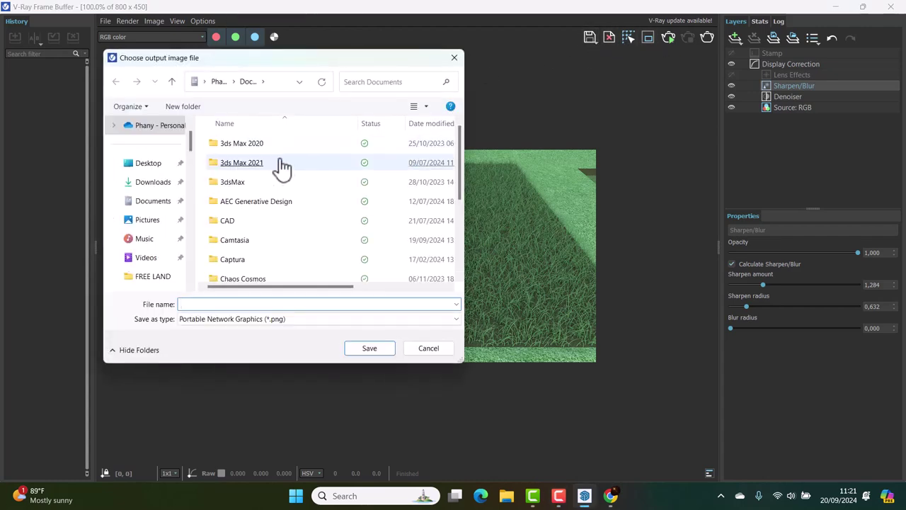
scroll(233, 213, down, 3)
scroll(146, 279, down, 5)
scroll(154, 233, down, 3)
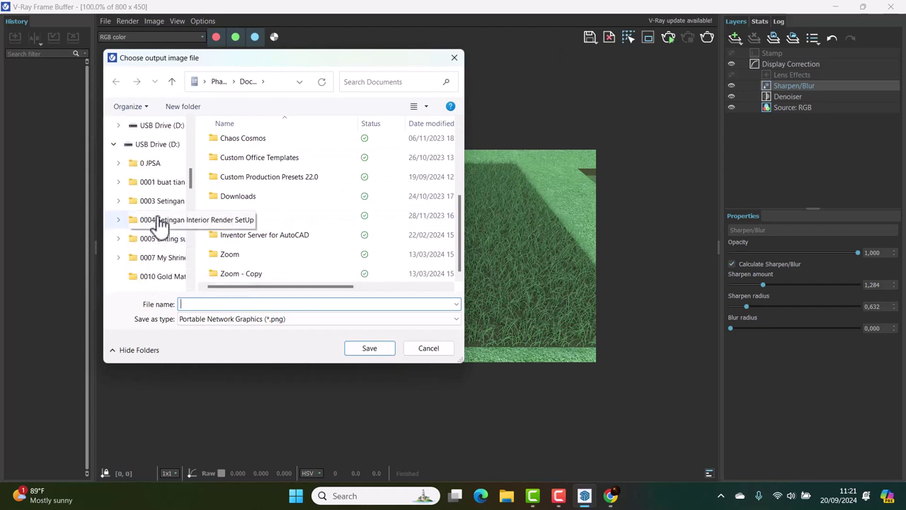
click(161, 149)
scroll(364, 198, down, 10)
scroll(347, 230, down, 10)
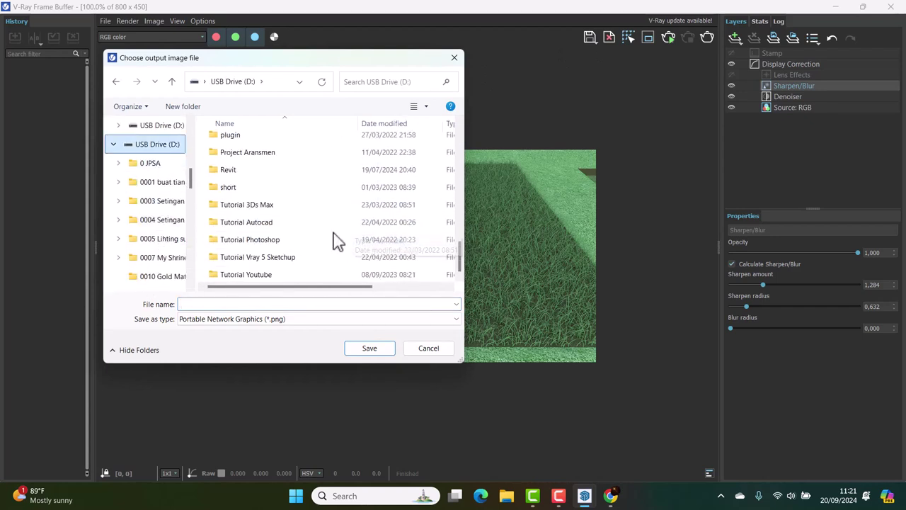
double_click(270, 276)
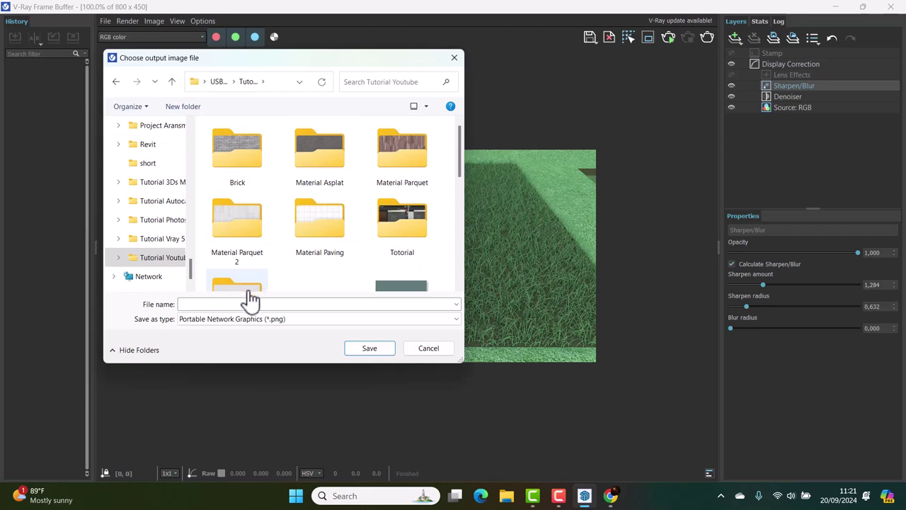
Save it over the existing 1.png, confirm the replacement, and close the render window.
scroll(245, 287, down, 3)
scroll(269, 269, up, 2)
click(318, 251)
double_click(318, 251)
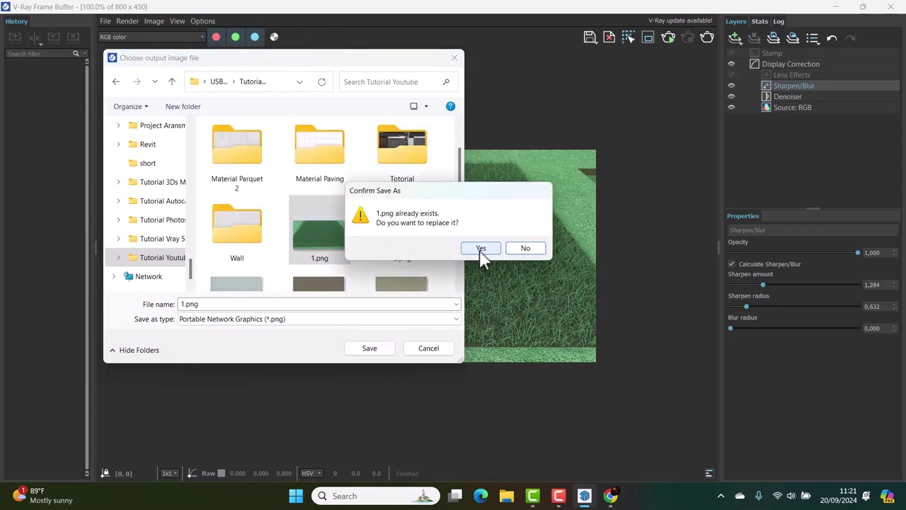
click(477, 250)
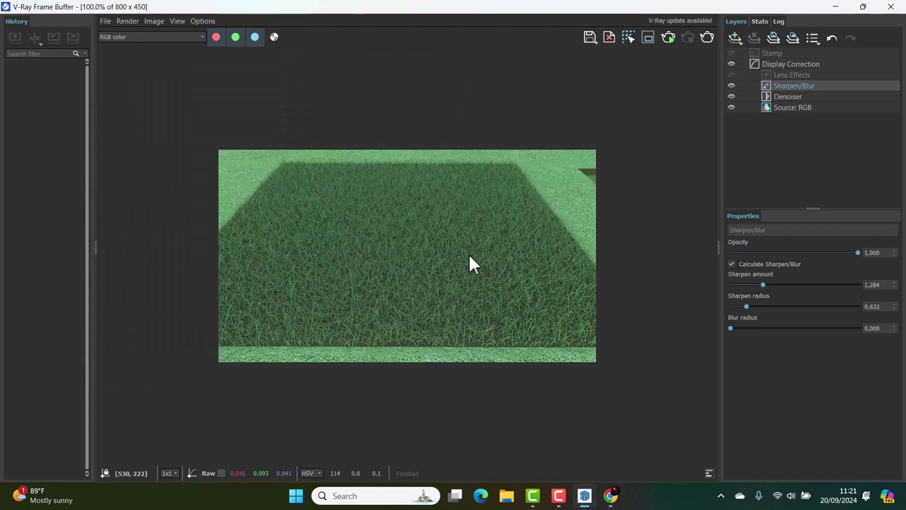
click(890, 7)
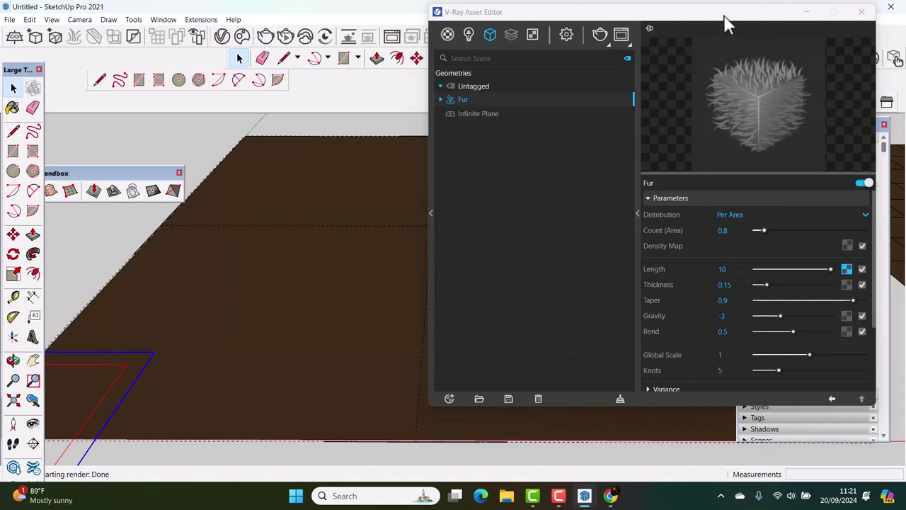
Move the V-Ray Asset Editor lower and minimize it.
click(724, 57)
drag(730, 28, 709, 111)
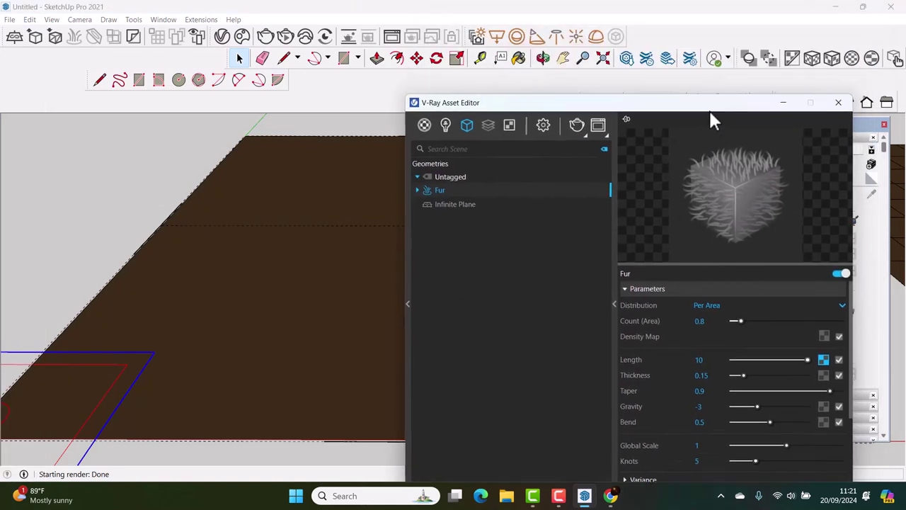
click(782, 103)
Center the gridded plane in view, then reopen the Asset Editor with its Materials panel expanded.
mouse_move(643, 196)
shift+middle_down()
mouse_move(627, 259)
mouse_move(300, 276)
shift+middle_up()
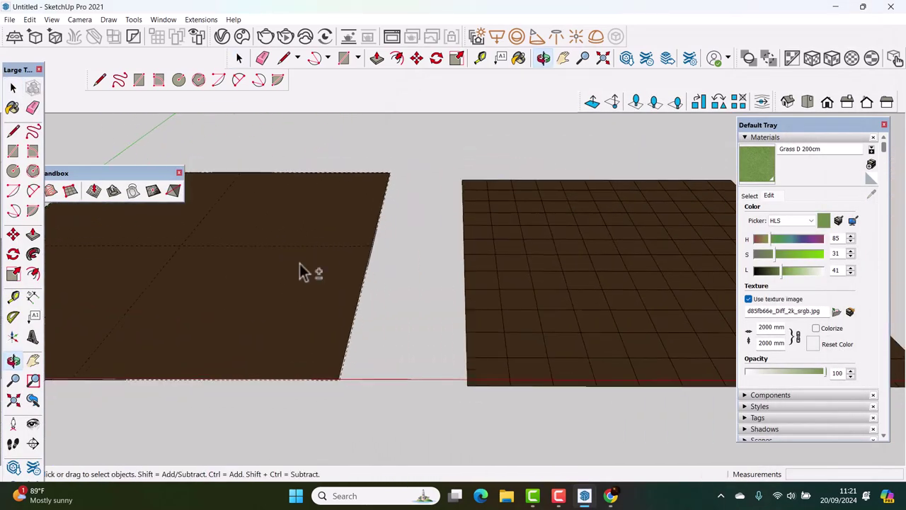
scroll(413, 273, down, 3)
shift+middle_drag(413, 273, 370, 310)
scroll(487, 337, up, 3)
scroll(487, 330, up, 2)
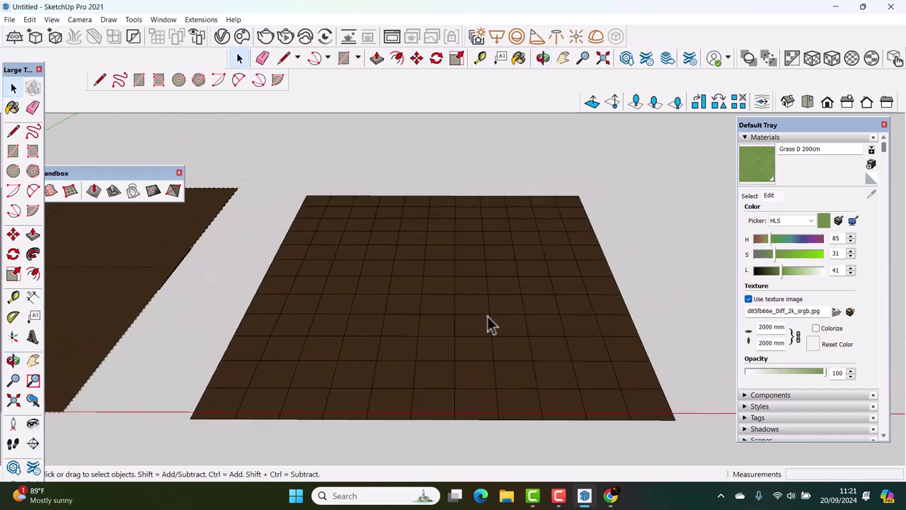
scroll(487, 319, up, 2)
shift+middle_drag(488, 320, 476, 310)
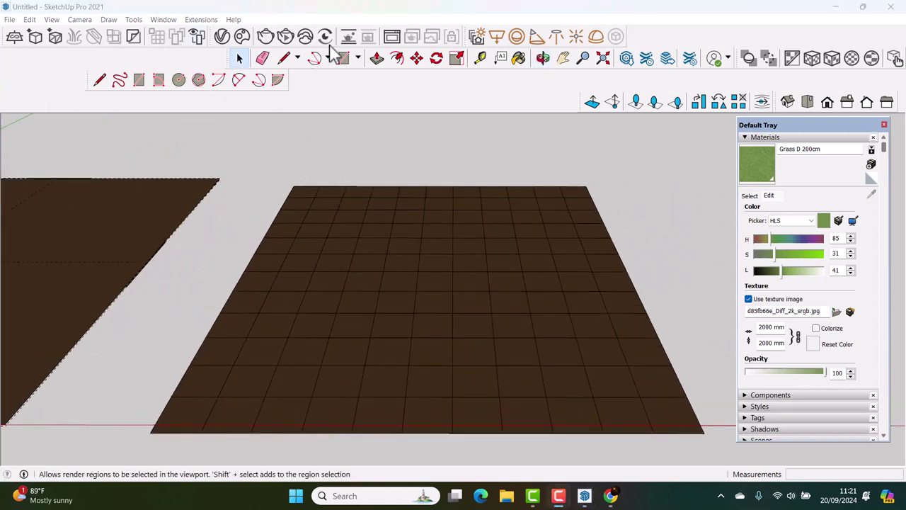
click(223, 37)
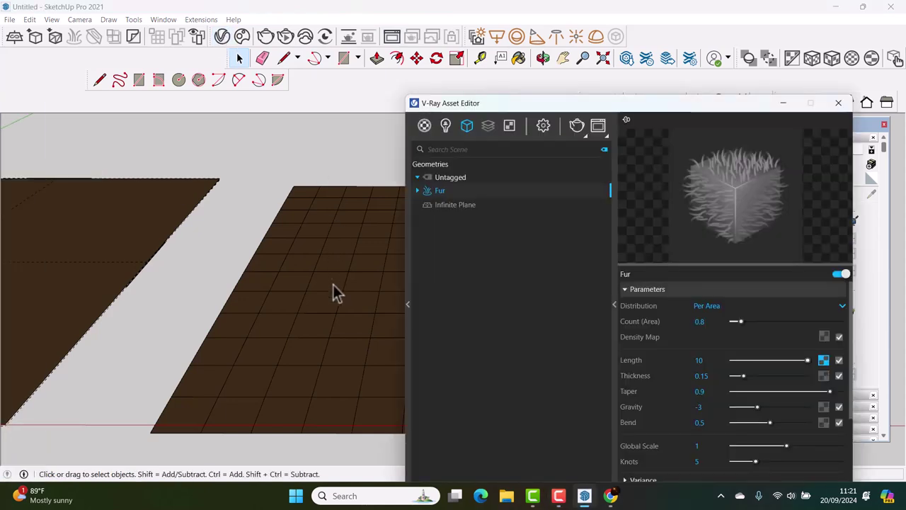
click(406, 304)
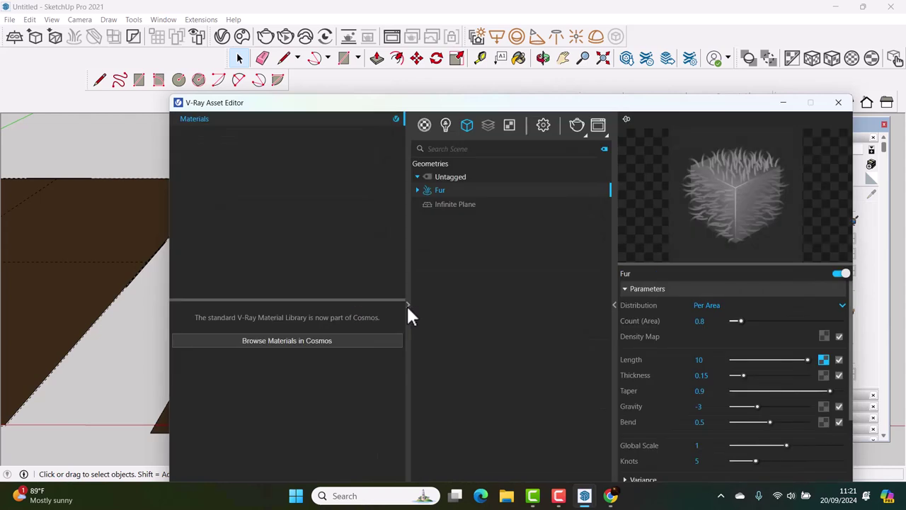
Search the Cosmos browser for grass assets.
click(270, 344)
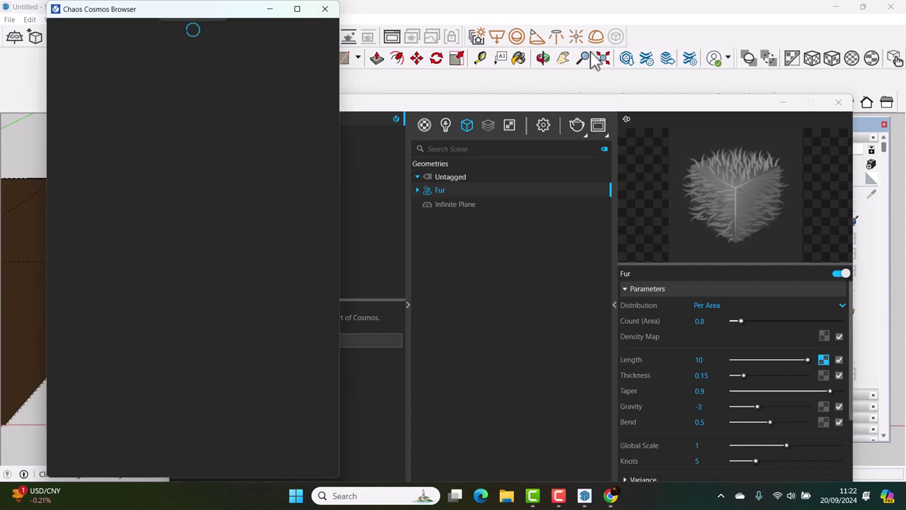
click(159, 30)
click(124, 32)
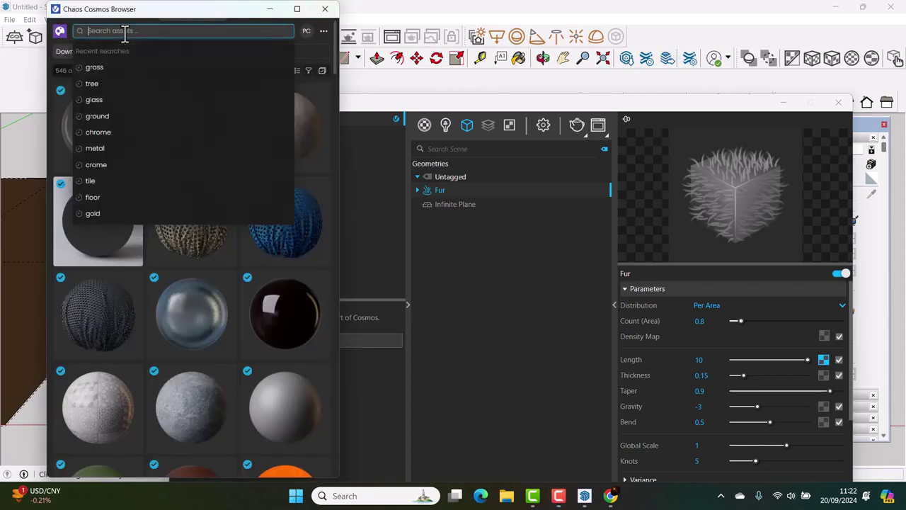
click(146, 71)
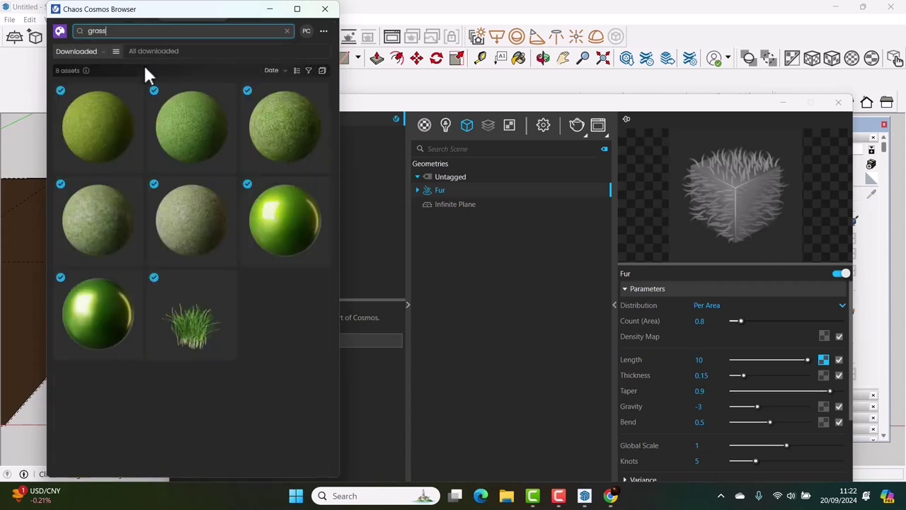
Import the Field Grass 007 asset and place it in the model.
click(213, 301)
click(184, 358)
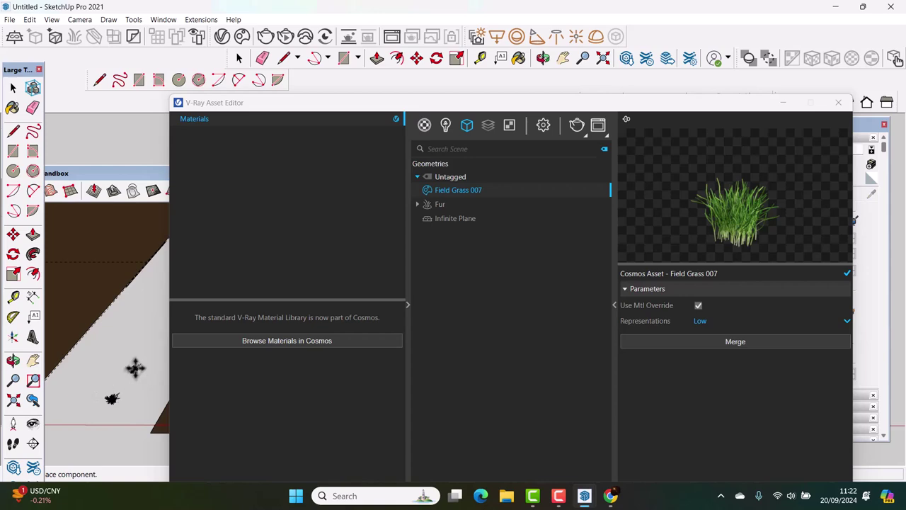
click(782, 103)
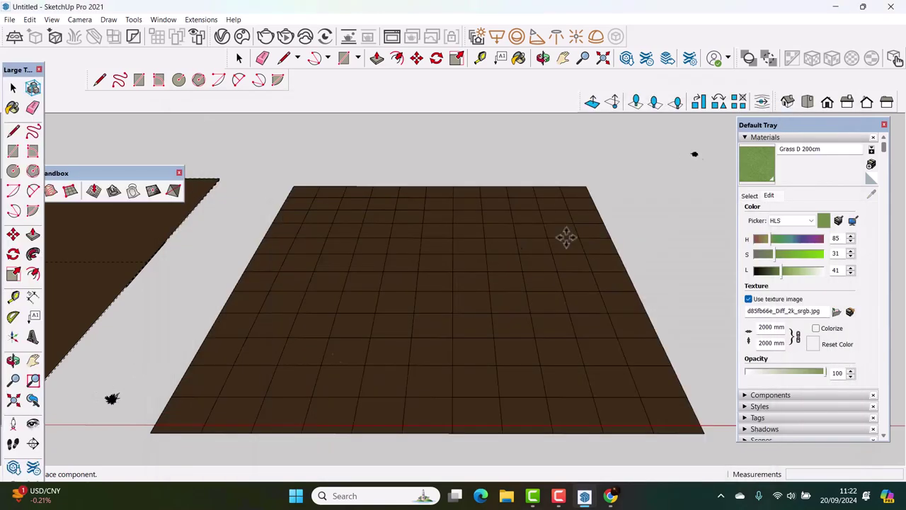
click(132, 425)
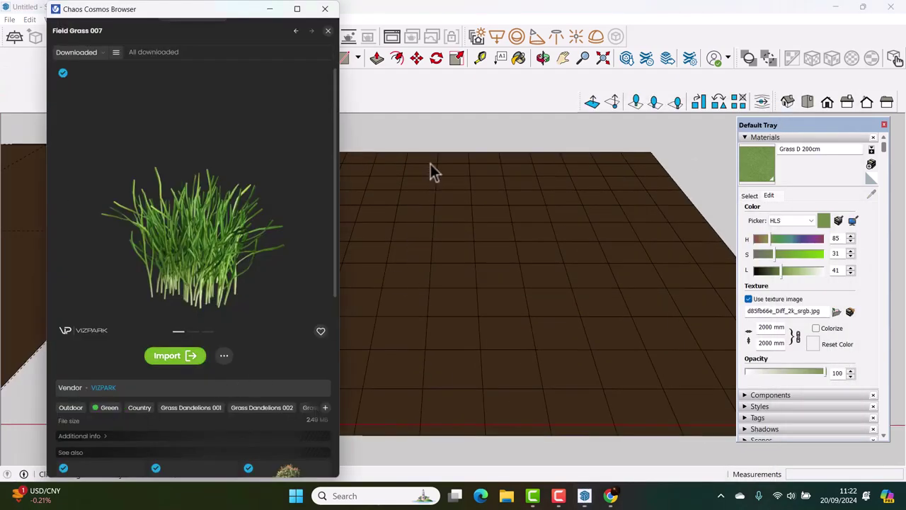
click(270, 9)
Zoom in on the placed Field Grass 007, then reopen the V-Ray Asset Editor.
scroll(266, 323, up, 3)
scroll(136, 396, up, 1)
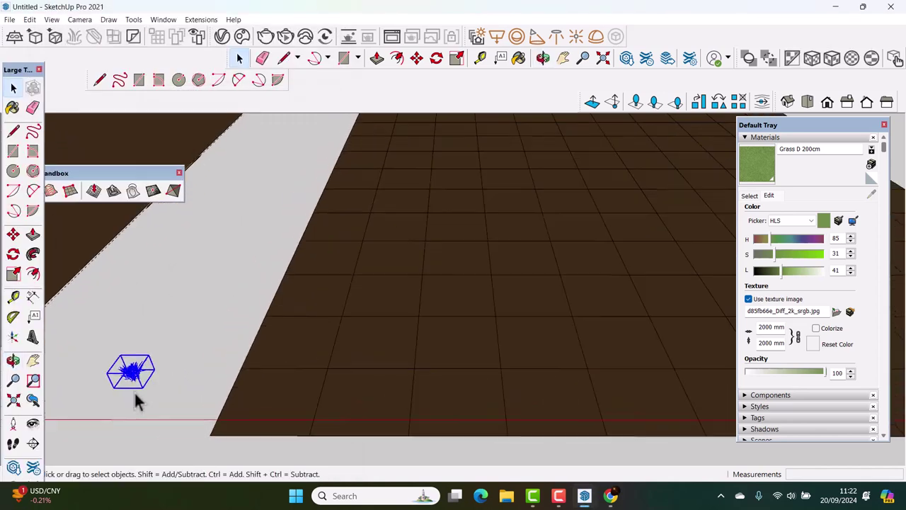
middle_drag(136, 400, 210, 364)
scroll(212, 364, up, 2)
scroll(219, 364, up, 1)
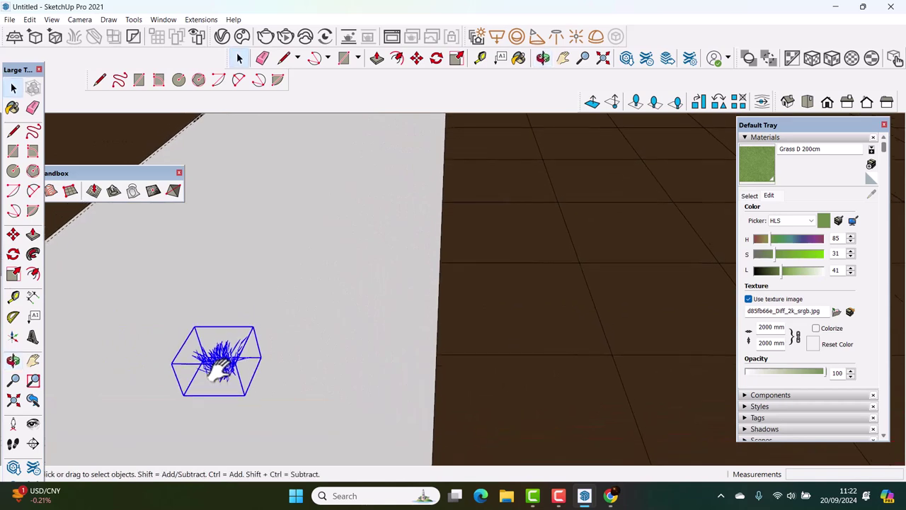
scroll(219, 364, up, 1)
scroll(221, 375, up, 1)
scroll(233, 375, up, 1)
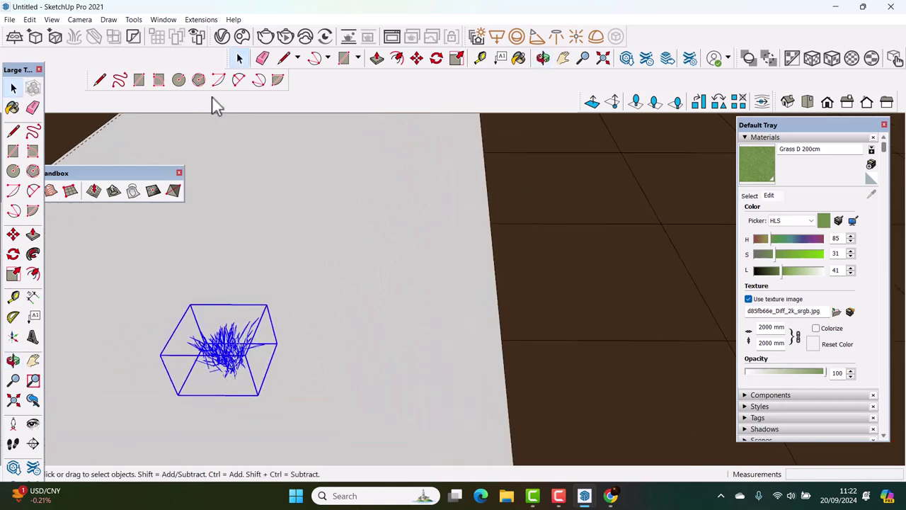
click(225, 41)
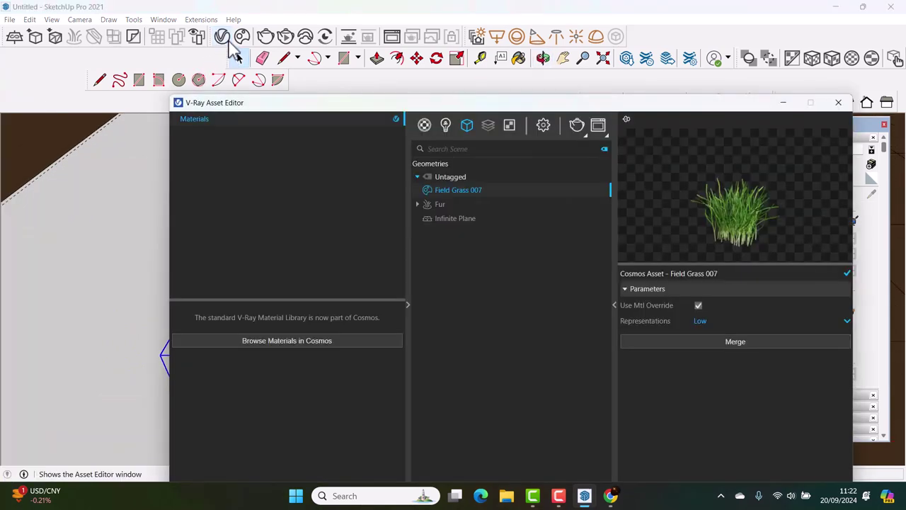
Hide the Materials panel and browse the Textures, Lights and Geometries lists.
click(407, 305)
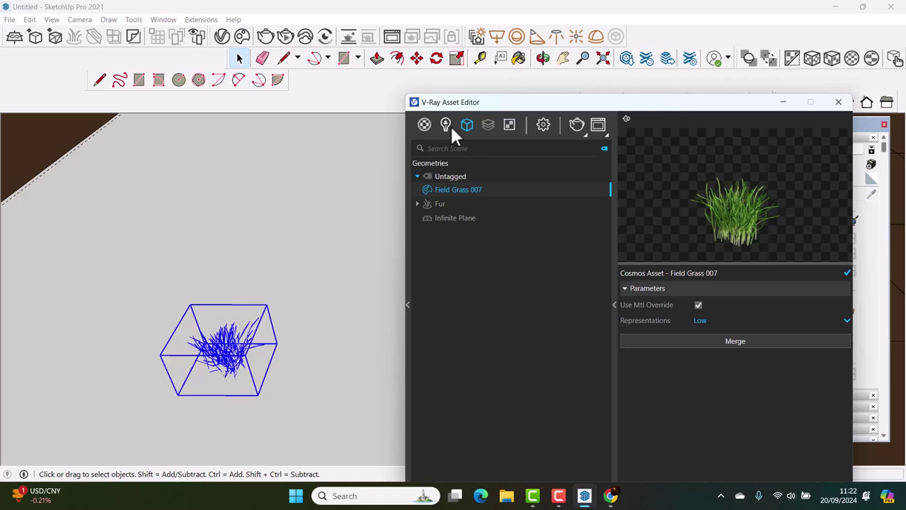
click(509, 125)
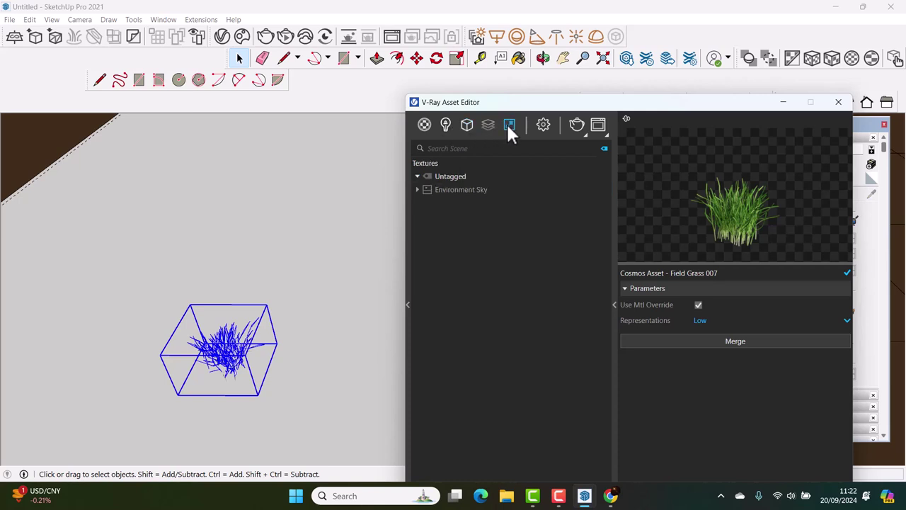
click(475, 126)
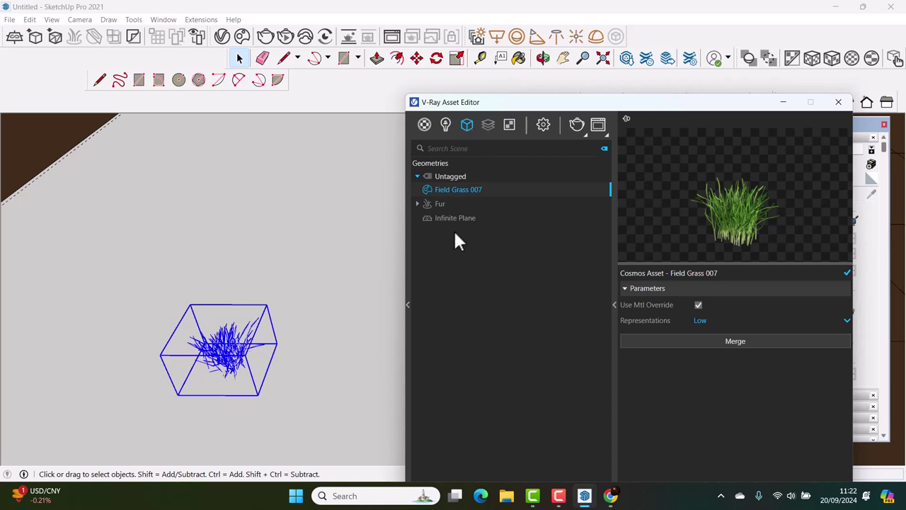
click(445, 126)
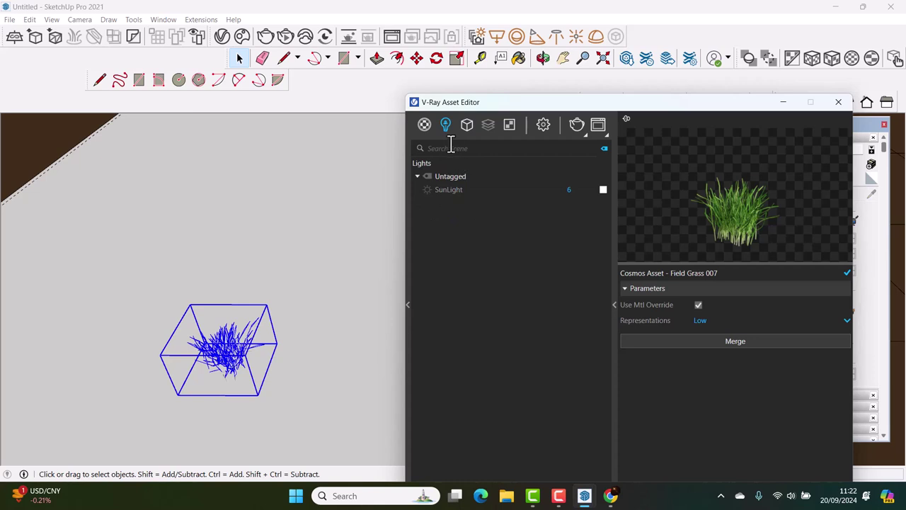
click(467, 124)
mouse_move(488, 125)
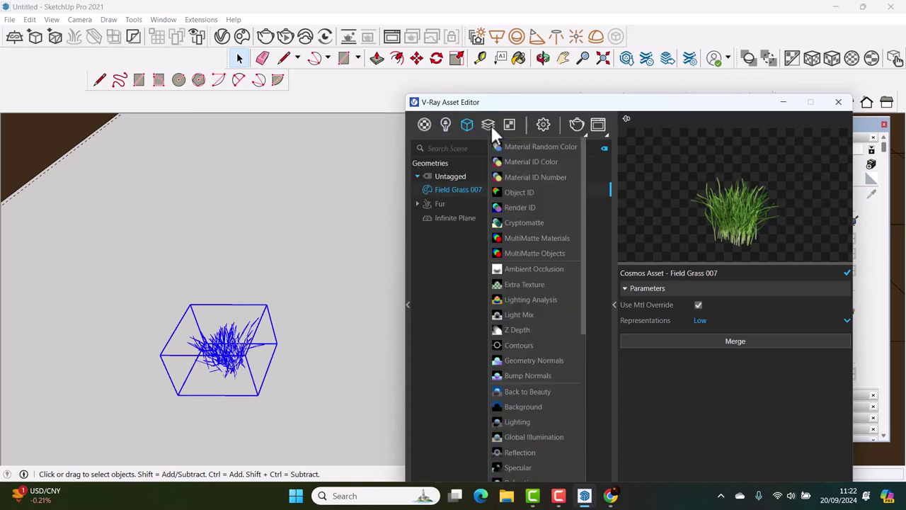
click(508, 125)
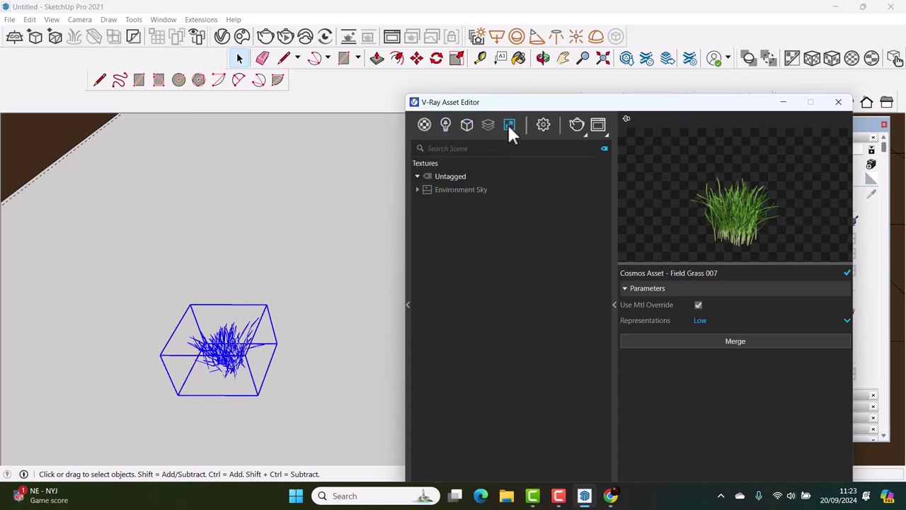
click(467, 126)
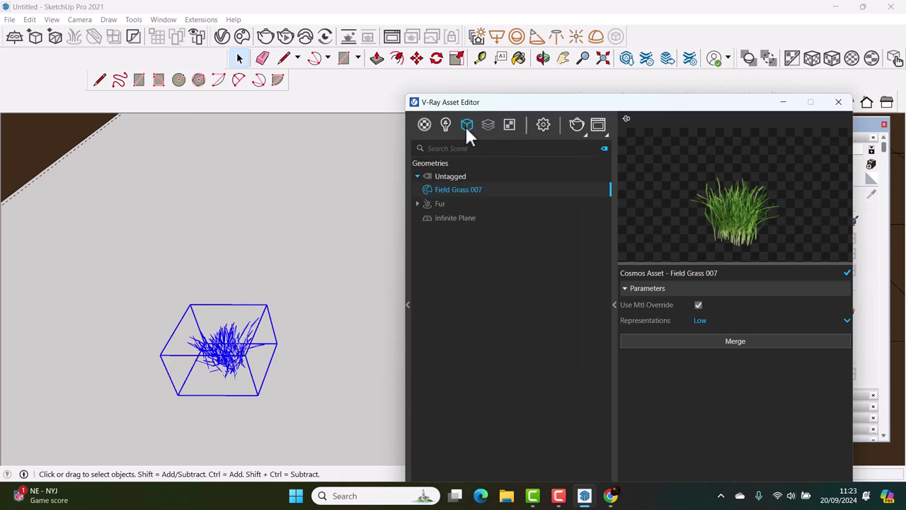
Set Field Grass 007's representation to Bounding Box.
click(456, 219)
click(445, 204)
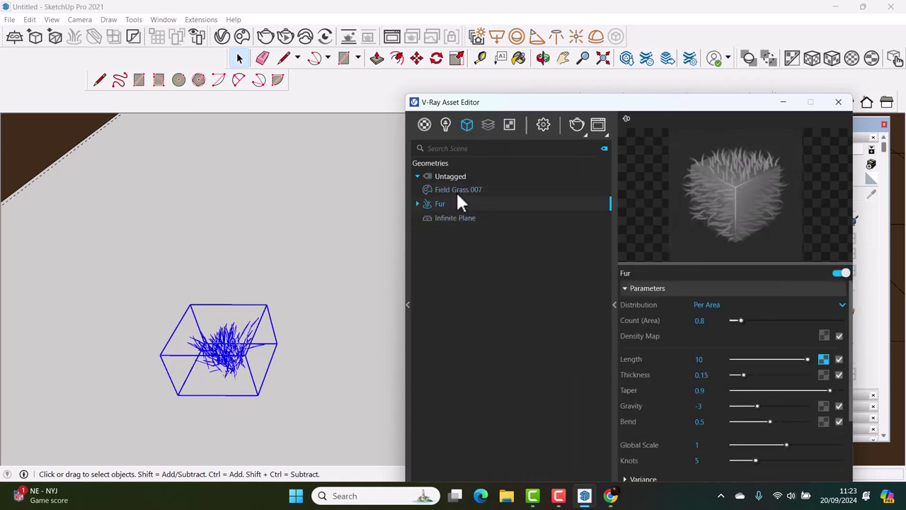
click(458, 191)
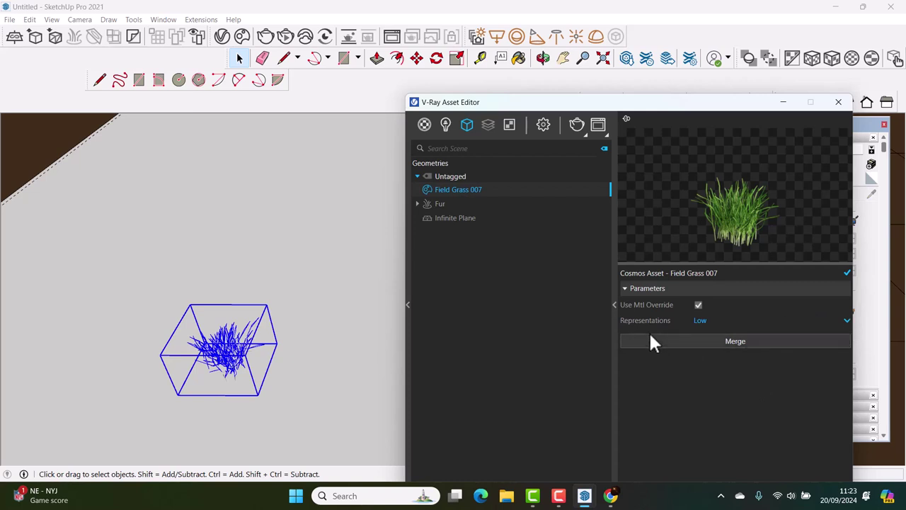
click(845, 320)
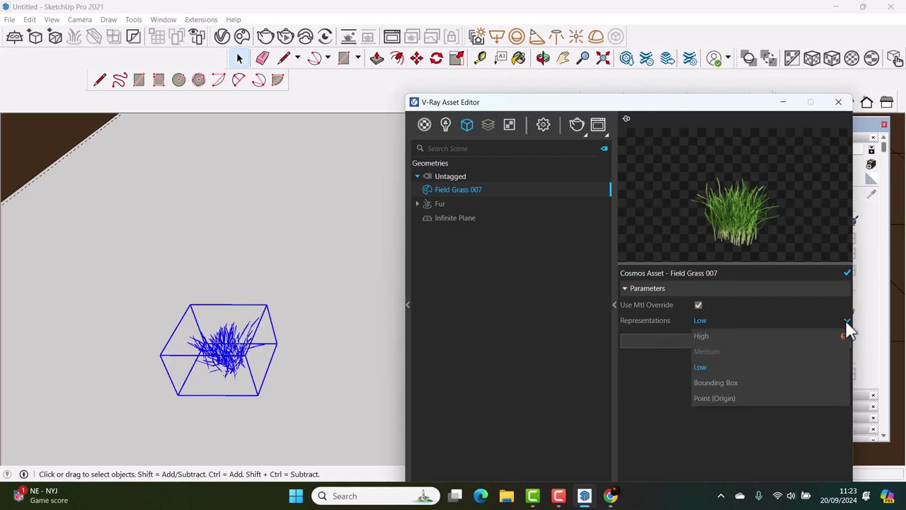
click(720, 384)
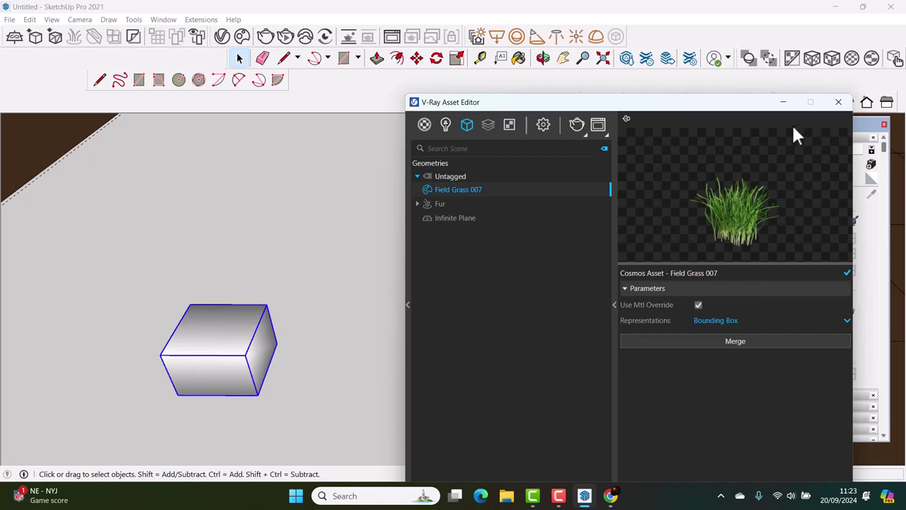
Close the Asset Editor and zoom back out over the ground plane.
click(783, 102)
scroll(395, 303, down, 5)
scroll(394, 305, down, 3)
mouse_move(449, 314)
middle_down()
mouse_move(489, 309)
mouse_move(305, 407)
mouse_move(340, 359)
middle_up()
scroll(292, 389, down, 2)
scroll(339, 359, up, 2)
scroll(349, 356, up, 1)
scroll(402, 322, up, 1)
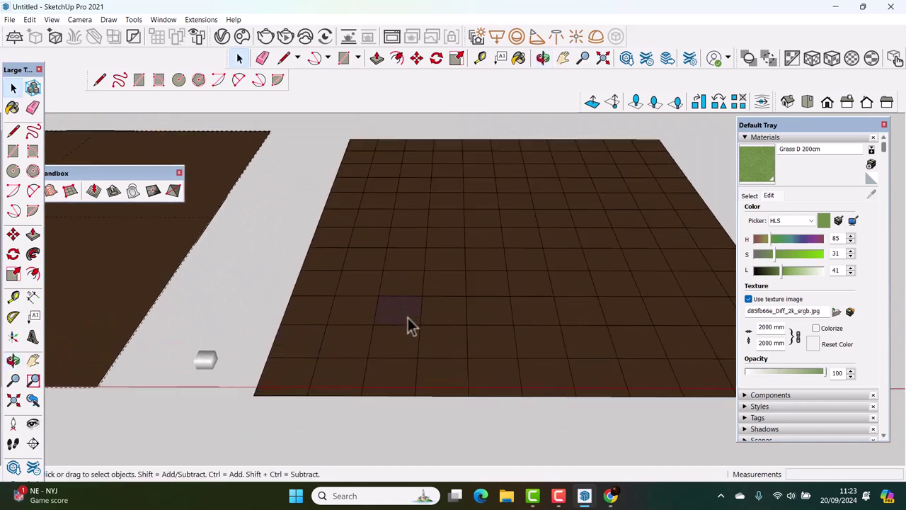
Select all grid faces sharing the ground material, plus the Field Grass 007 box component.
right_click(404, 316)
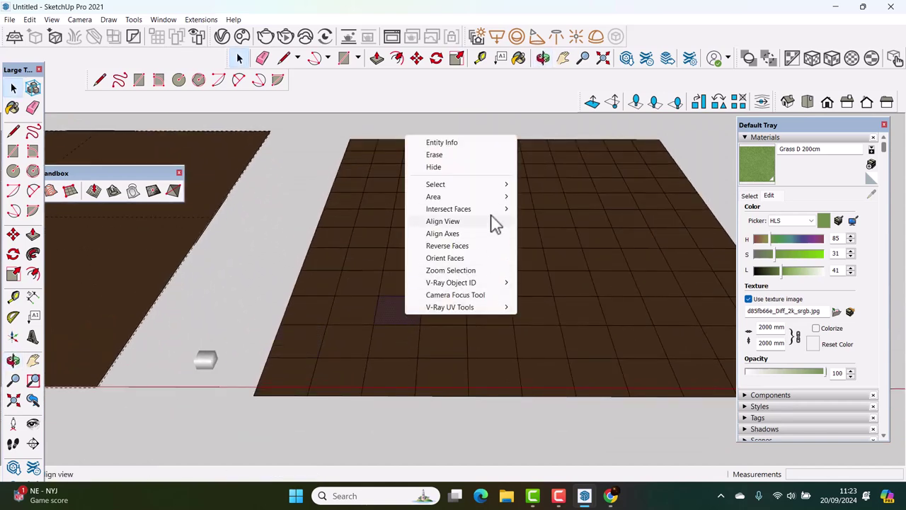
mouse_move(435, 184)
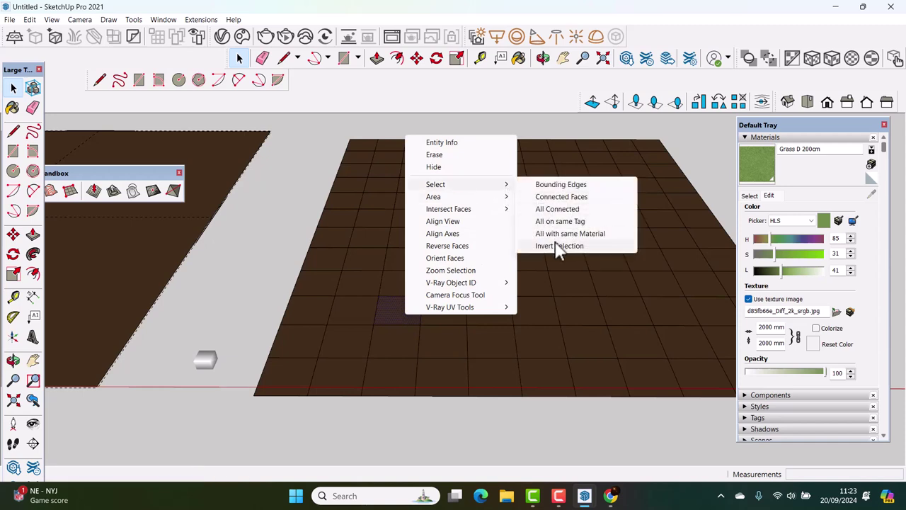
click(559, 235)
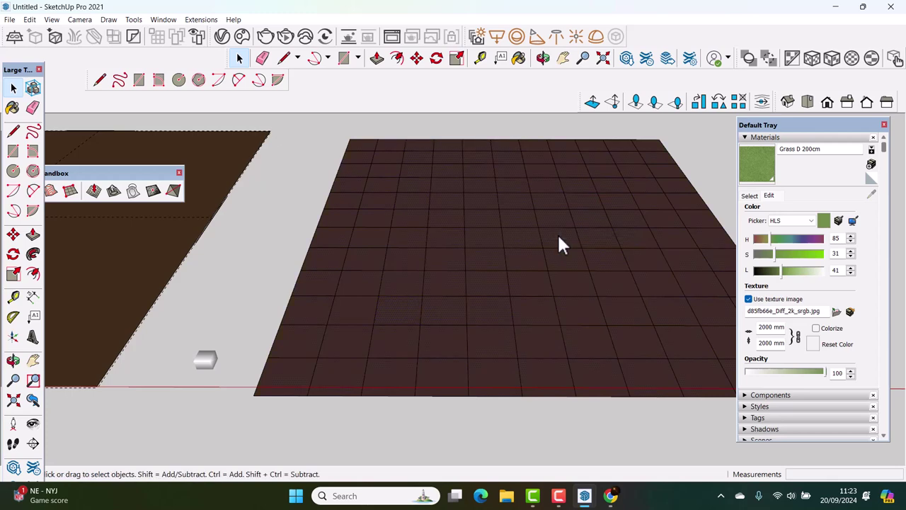
shift+middle_drag(405, 293, 398, 318)
scroll(303, 386, up, 1)
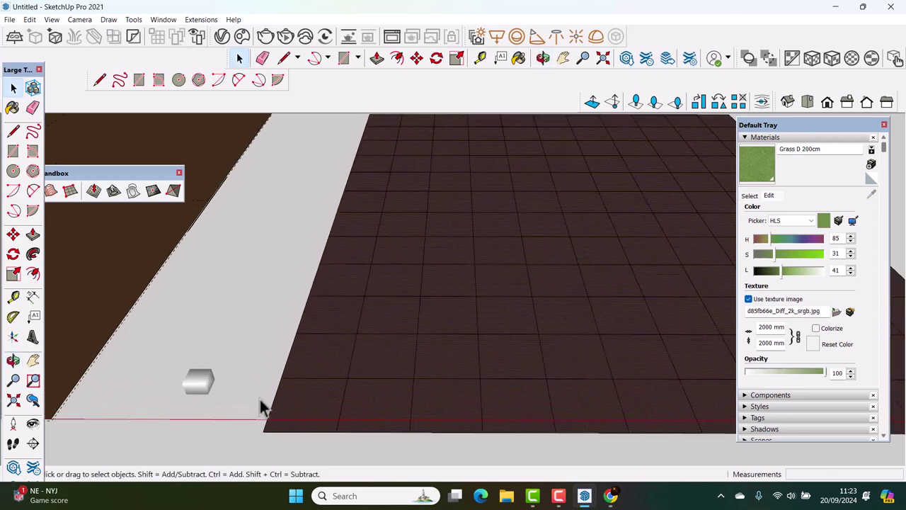
click(201, 393)
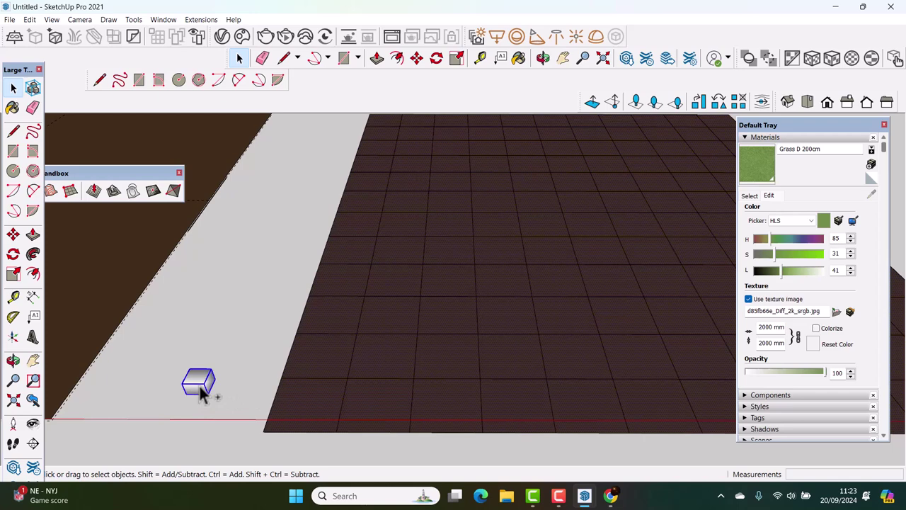
scroll(202, 394, down, 2)
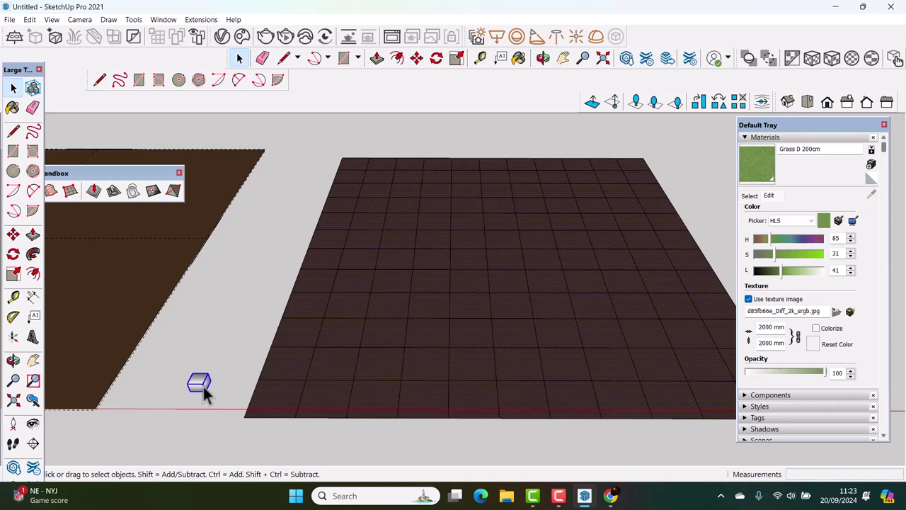
click(637, 108)
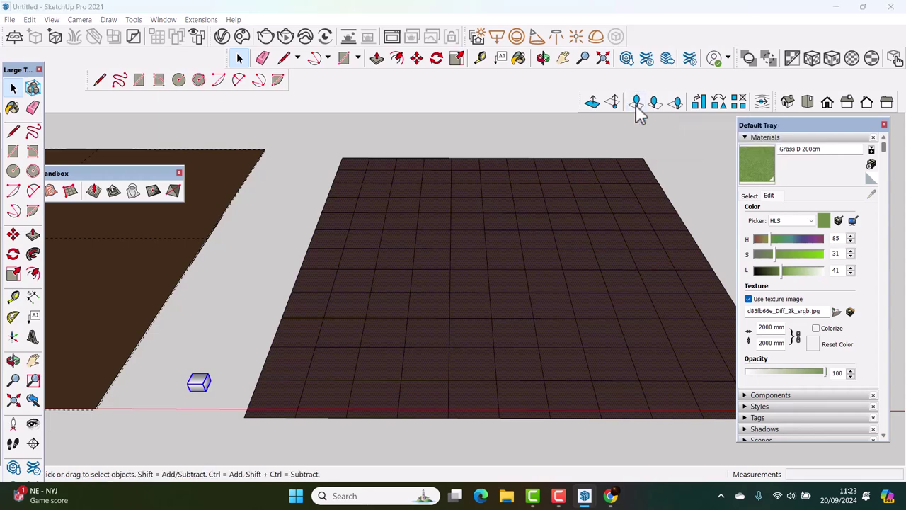
Scatter the grass box randomly: 40 copies per face, 360 rotation, scale factor 6.
double_click(475, 203)
text(40)
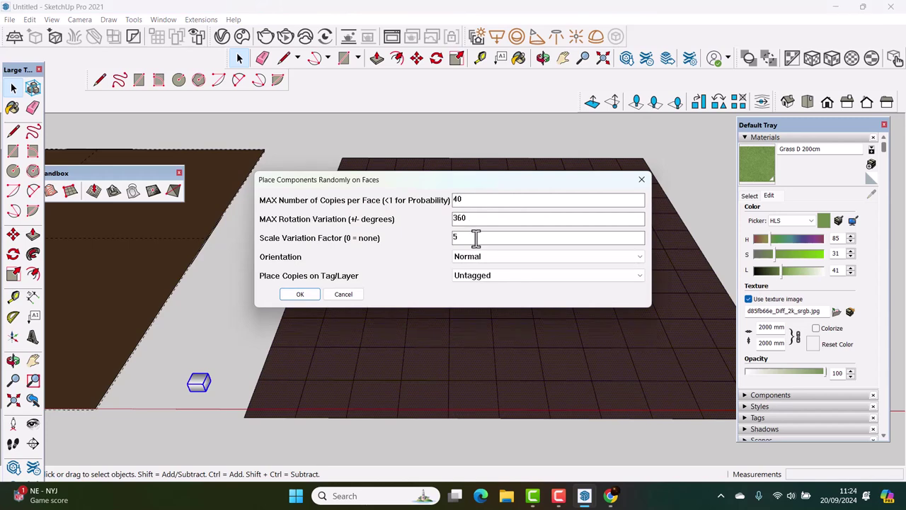
double_click(465, 239)
text(6)
click(471, 200)
click(300, 294)
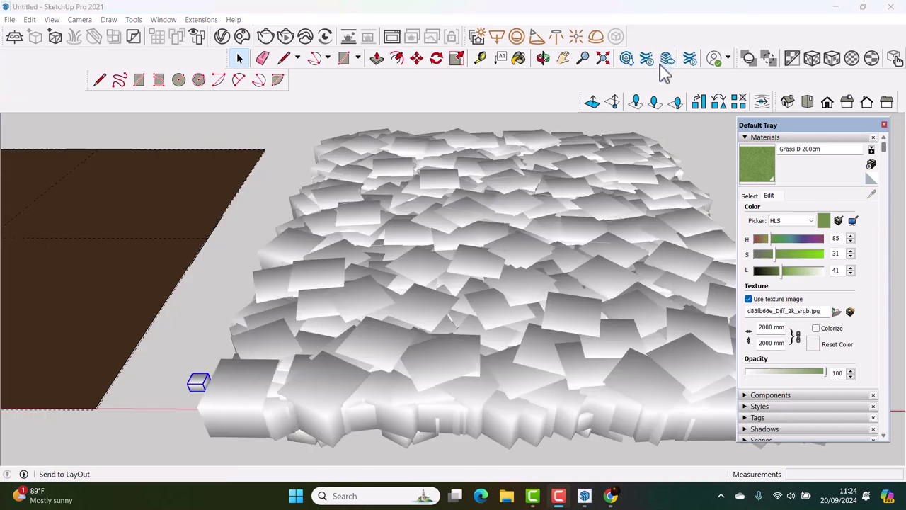
Select the new scattered group and orbit to inspect the copies.
click(528, 365)
mouse_move(495, 337)
middle_down()
mouse_move(545, 271)
mouse_move(499, 327)
mouse_move(512, 373)
mouse_move(464, 332)
mouse_move(461, 307)
mouse_move(484, 315)
middle_up()
scroll(481, 339, up, 3)
scroll(469, 304, down, 2)
scroll(461, 308, up, 2)
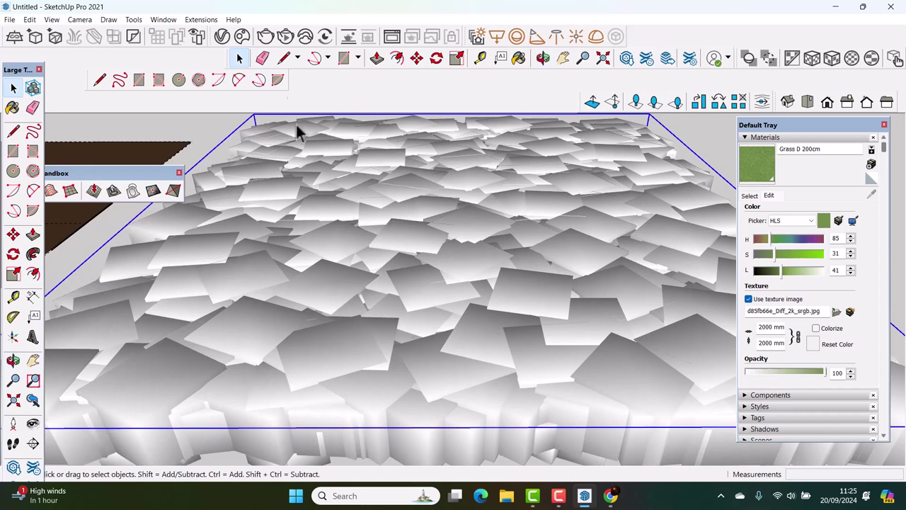
Render the scattered grass scene in V-Ray and enlarge the Frame Buffer.
click(265, 37)
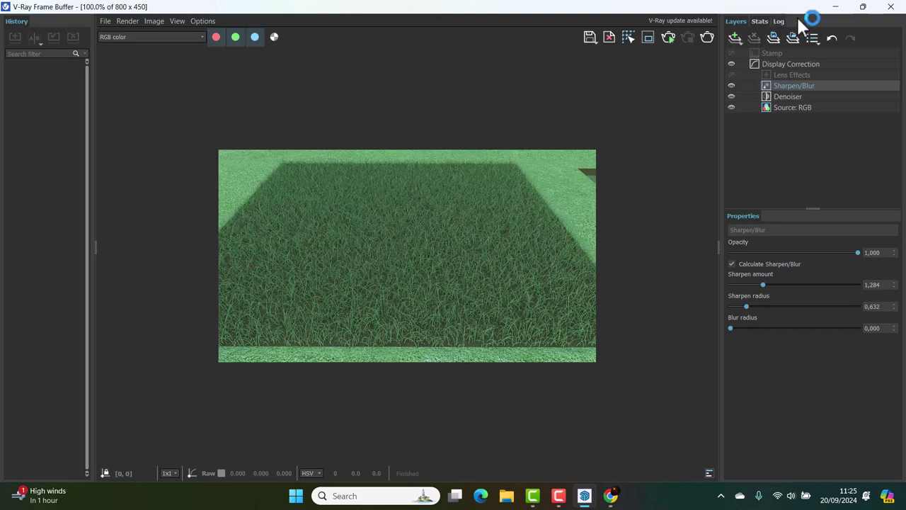
click(862, 9)
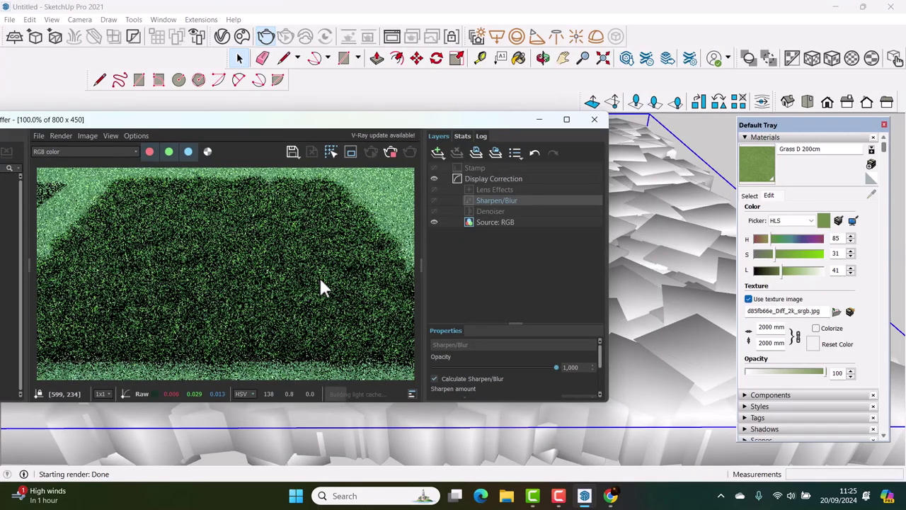
click(567, 121)
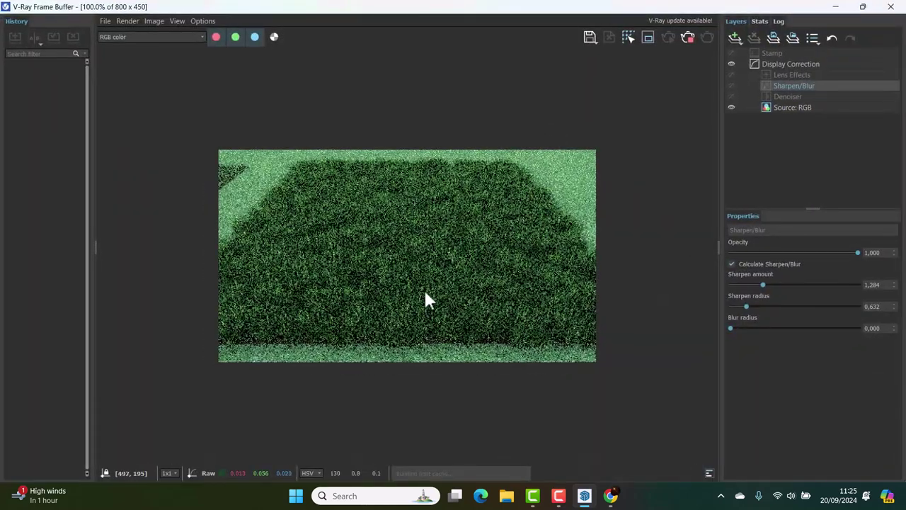
Zoom in and out of the render as it finishes to inspect grass blade quality.
scroll(403, 298, up, 5)
scroll(401, 298, down, 5)
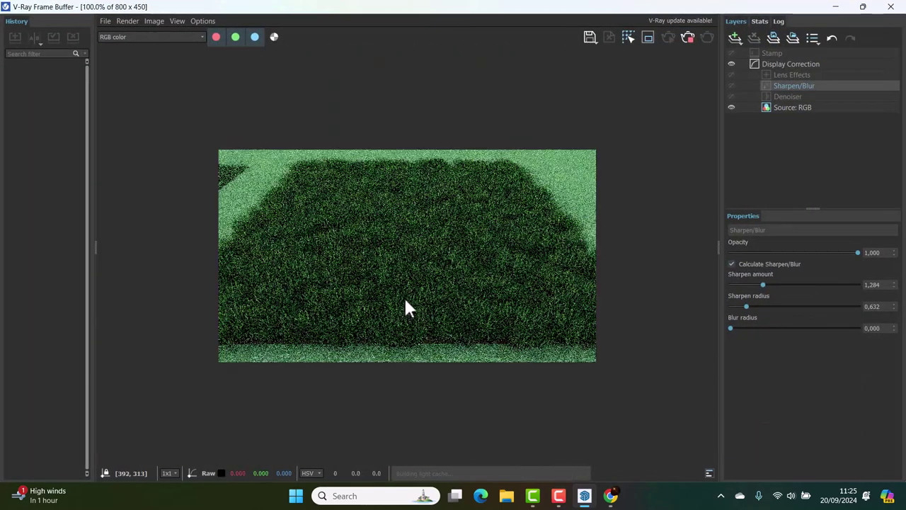
scroll(339, 324, up, 3)
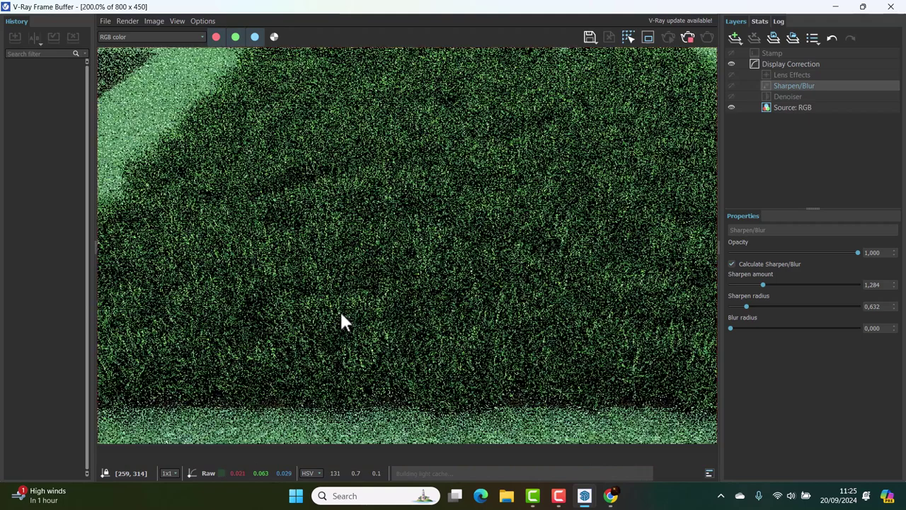
scroll(334, 324, down, 3)
scroll(324, 320, up, 2)
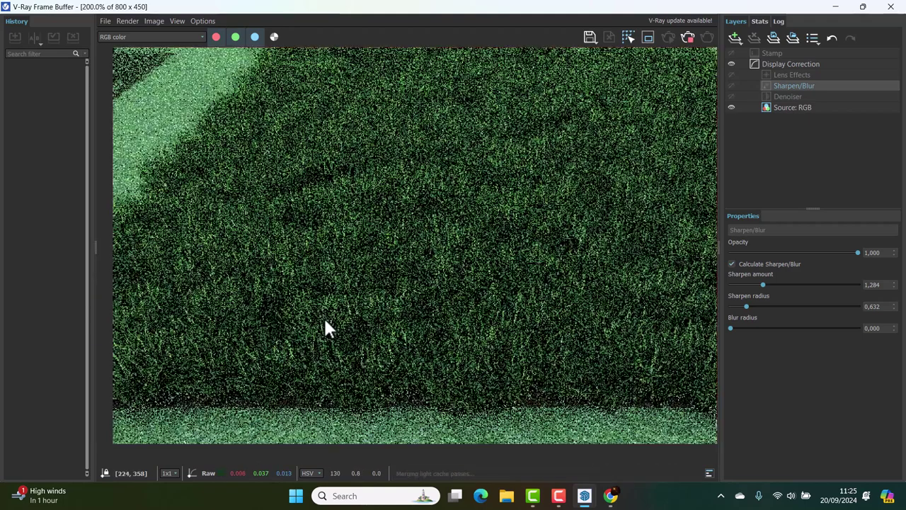
scroll(326, 315, down, 2)
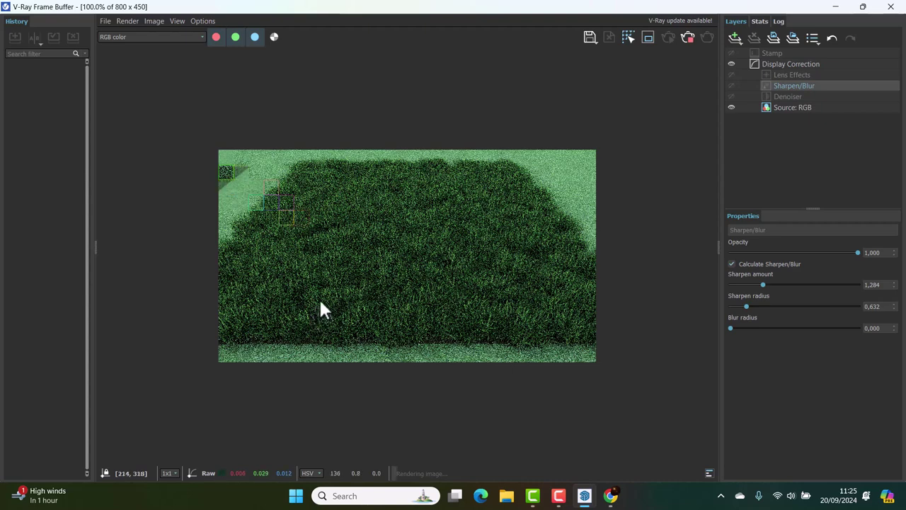
scroll(240, 233, up, 1)
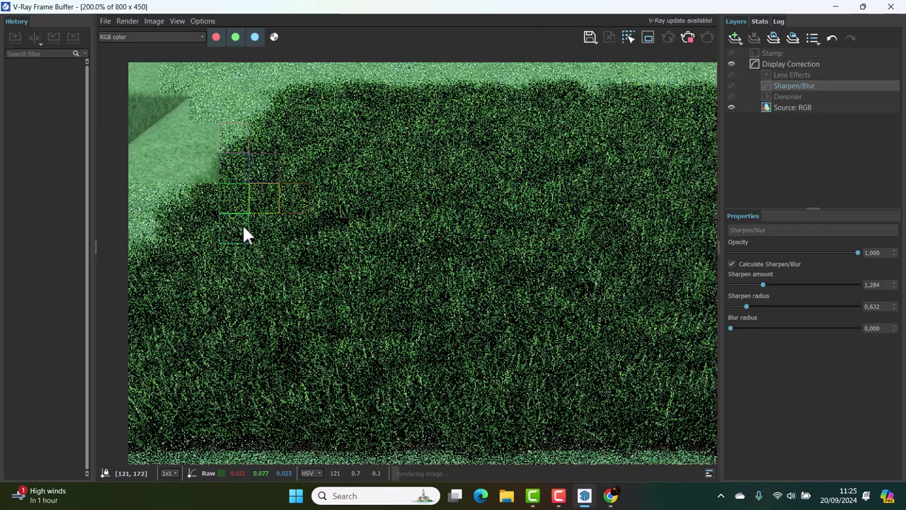
scroll(243, 228, down, 1)
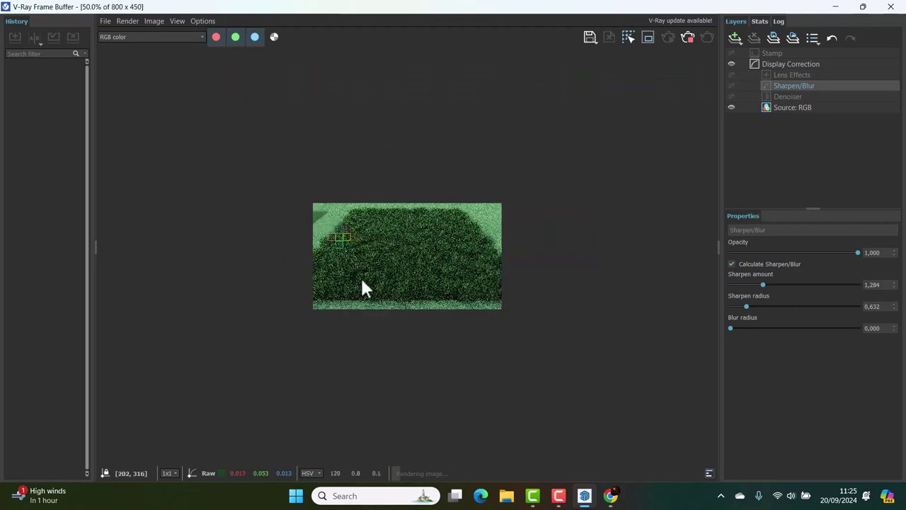
scroll(373, 291, up, 1)
scroll(374, 290, down, 1)
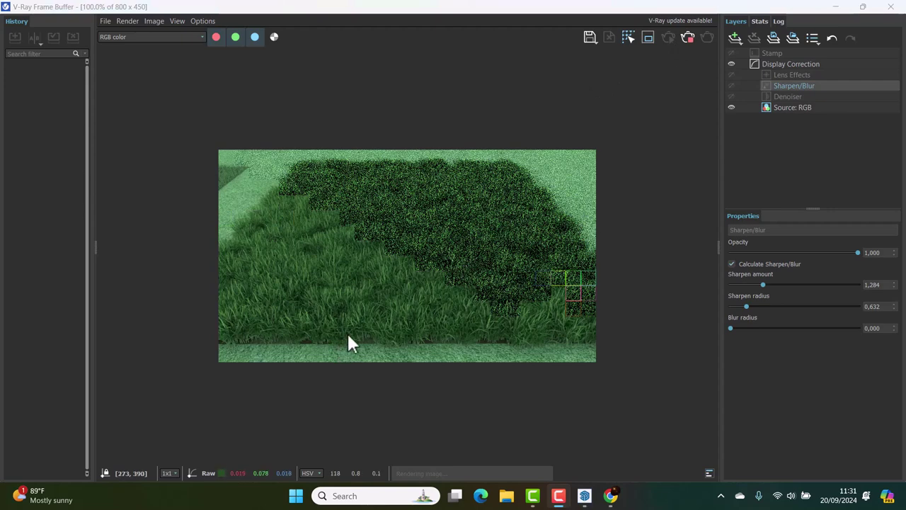
scroll(348, 331, up, 1)
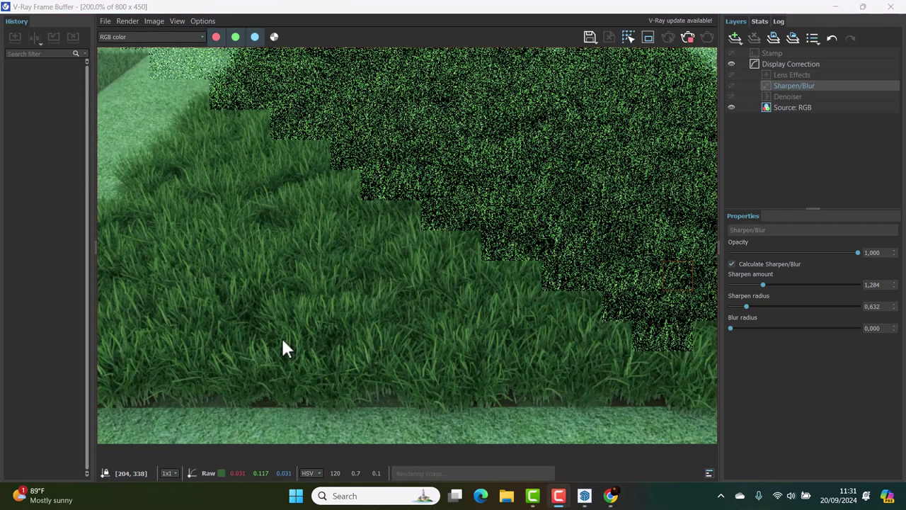
scroll(284, 345, up, 2)
scroll(284, 345, down, 2)
scroll(285, 337, down, 1)
scroll(286, 338, down, 1)
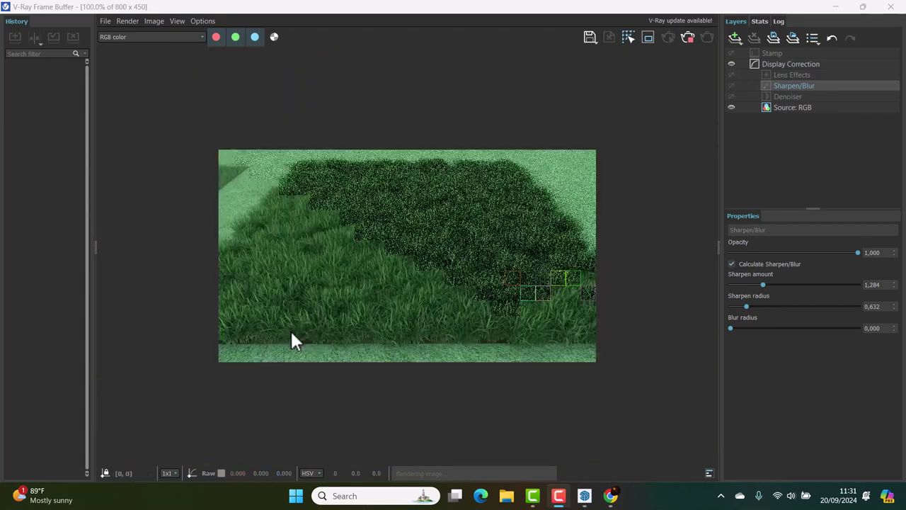
scroll(291, 333, up, 2)
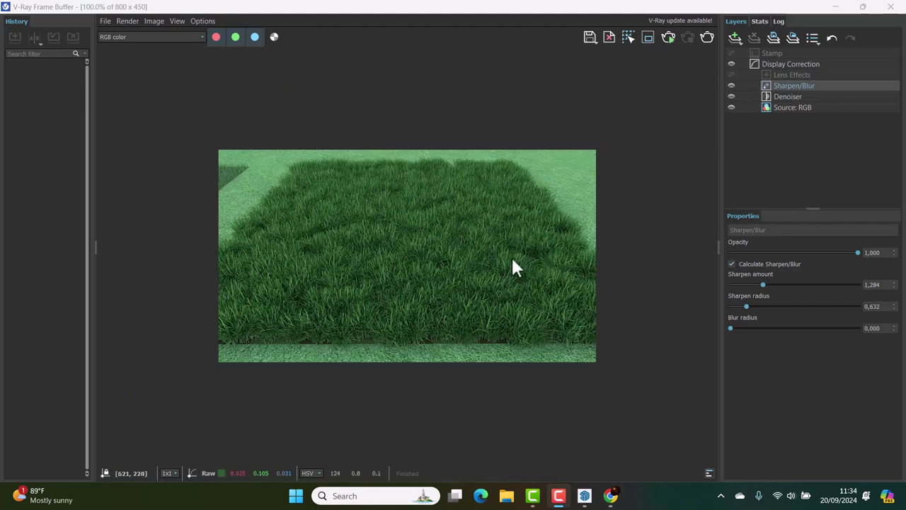
scroll(447, 290, up, 1)
scroll(447, 290, up, 1)
scroll(448, 296, down, 1)
scroll(333, 223, down, 2)
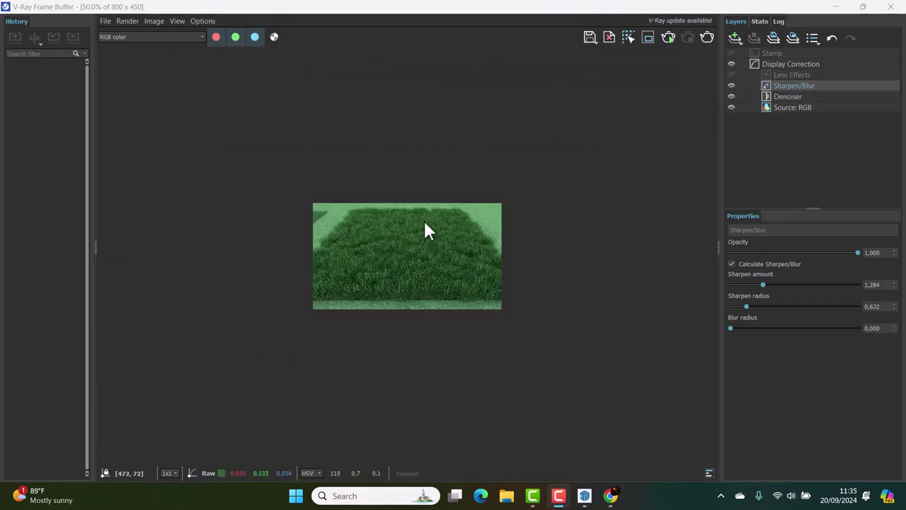
scroll(427, 229, up, 2)
scroll(407, 239, down, 1)
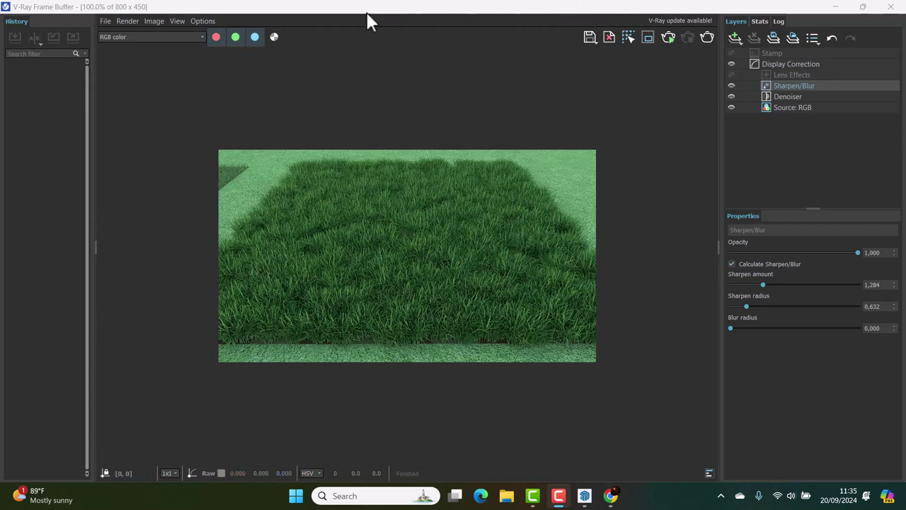
Save the finished render over 2.png in the Tutorial Youtube folder.
click(589, 38)
scroll(347, 186, up, 3)
scroll(347, 186, up, 3)
double_click(404, 232)
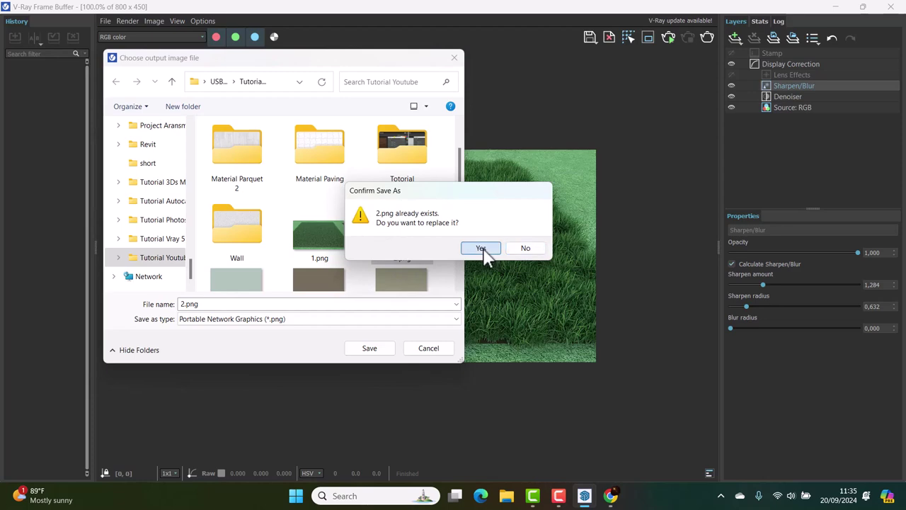
click(481, 247)
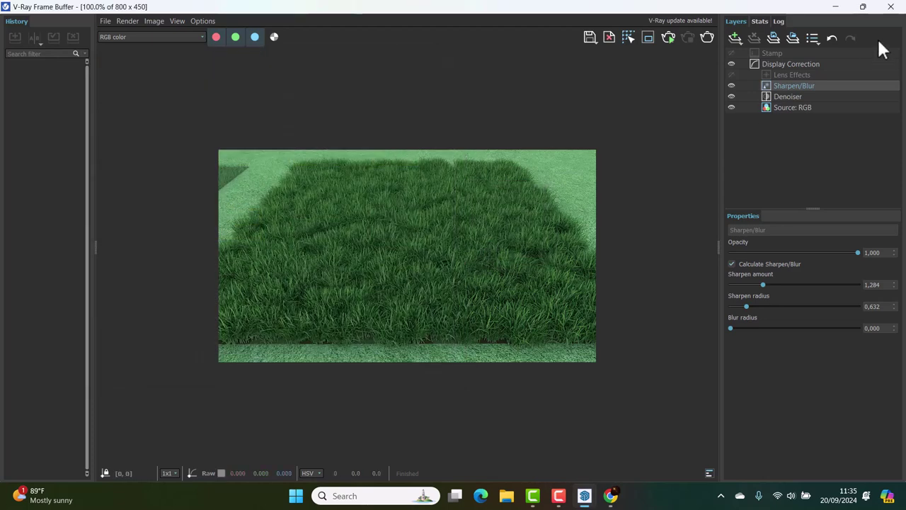
click(506, 499)
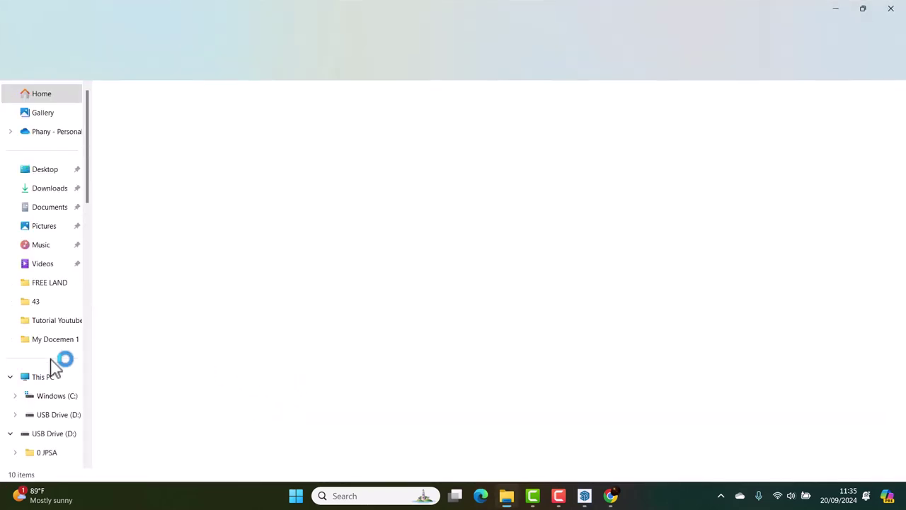
Go to the Tutorial Youtube folder on USB Drive (D:) and open 1.png.
scroll(45, 425, down, 3)
scroll(45, 396, down, 4)
scroll(46, 396, down, 3)
scroll(46, 403, down, 4)
click(46, 412)
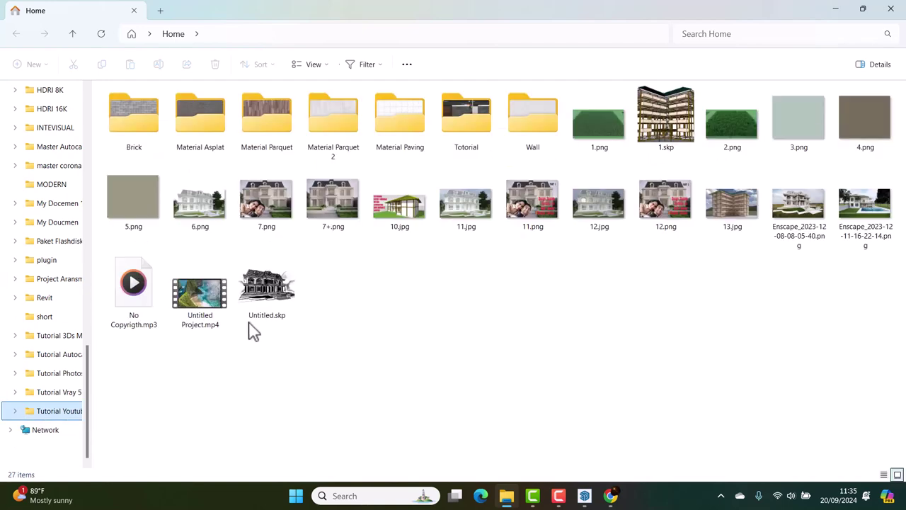
click(617, 142)
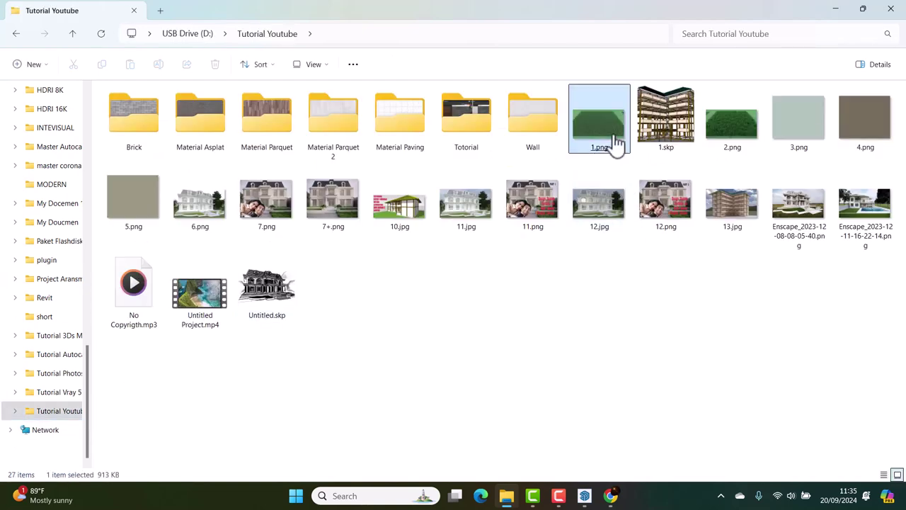
double_click(617, 142)
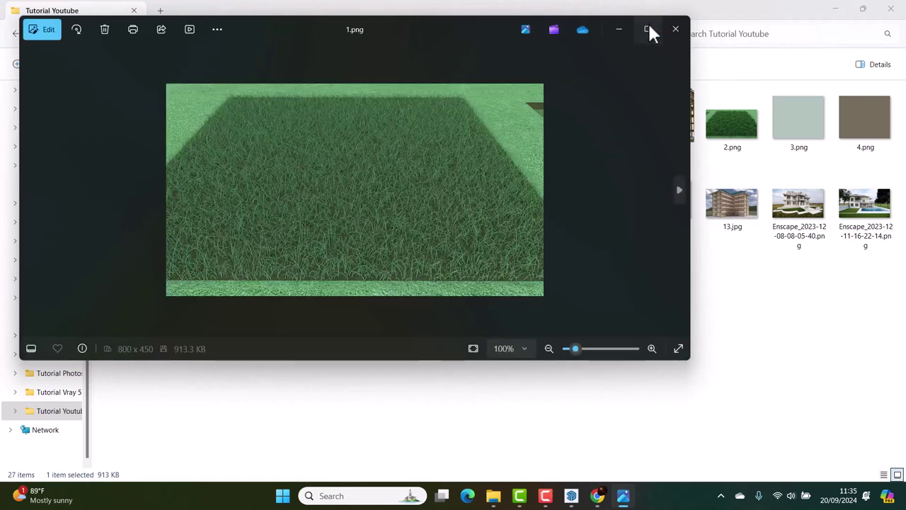
Maximize the Photos window showing 1.png.
click(647, 30)
scroll(428, 300, up, 2)
scroll(428, 299, up, 2)
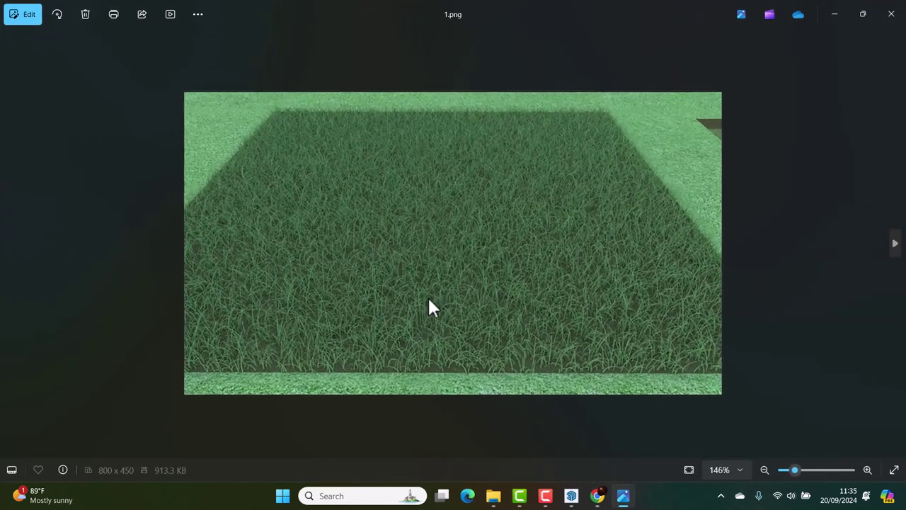
scroll(428, 299, up, 2)
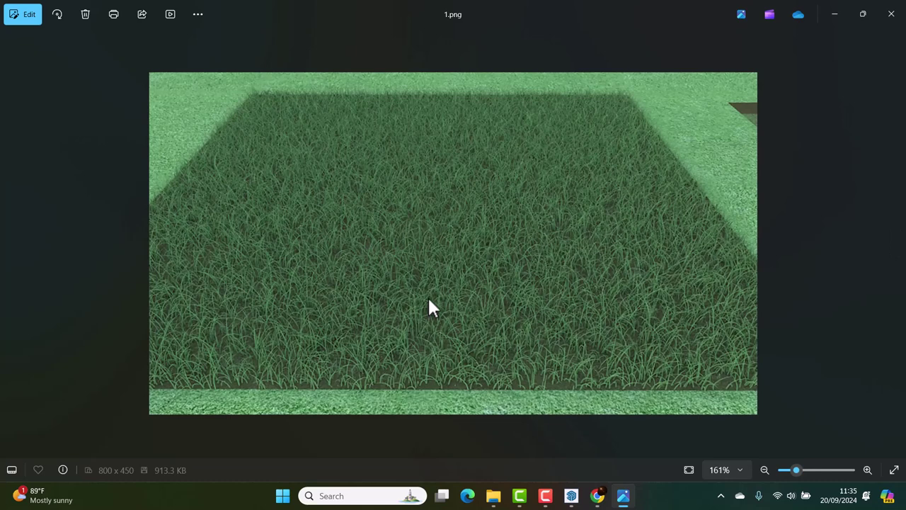
Alternate between 1.png and 2.png to compare the two grass renders, ending on 1.png.
key(Right)
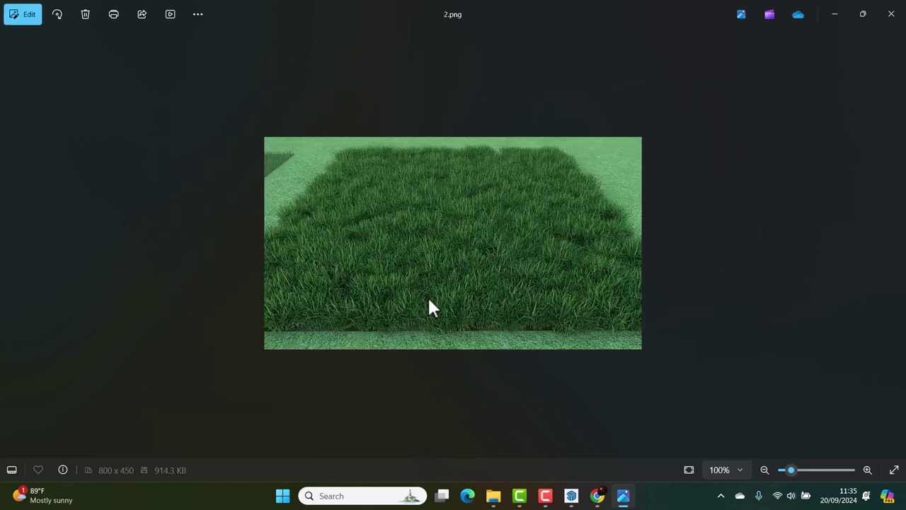
key(Left)
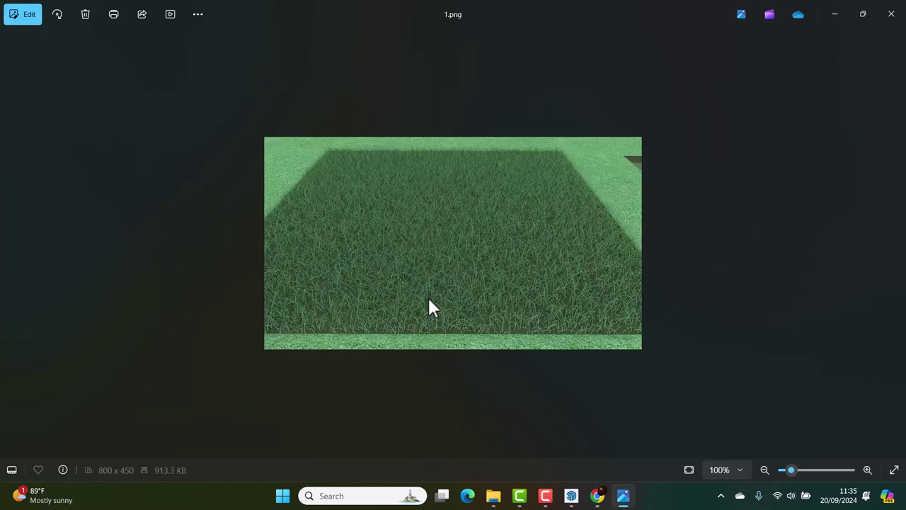
key(Right)
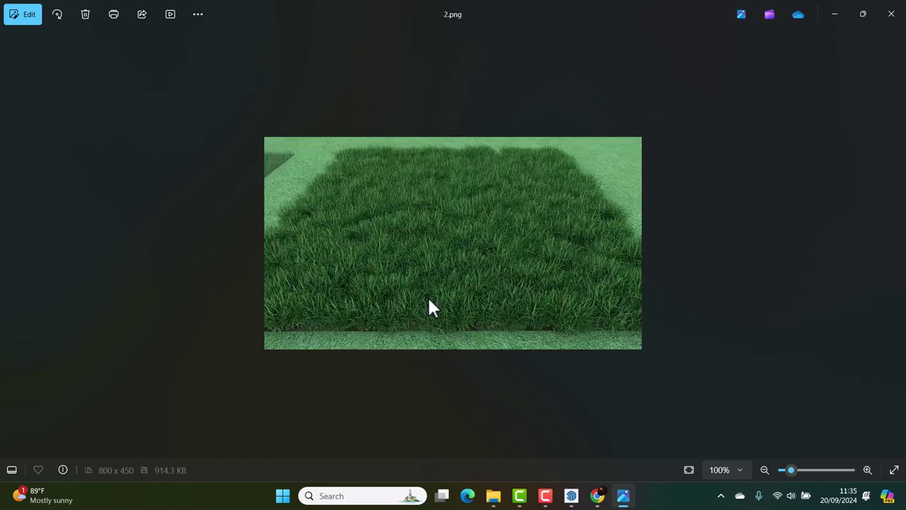
key(Left)
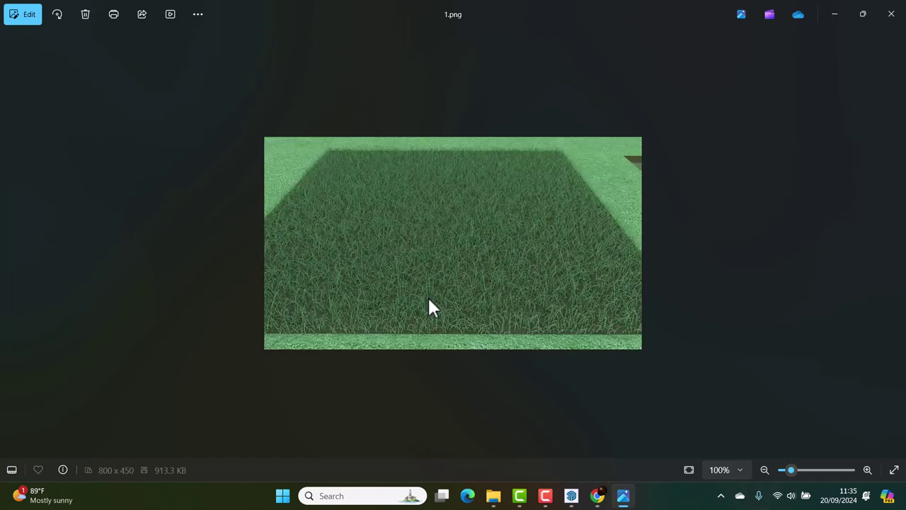
key(Right)
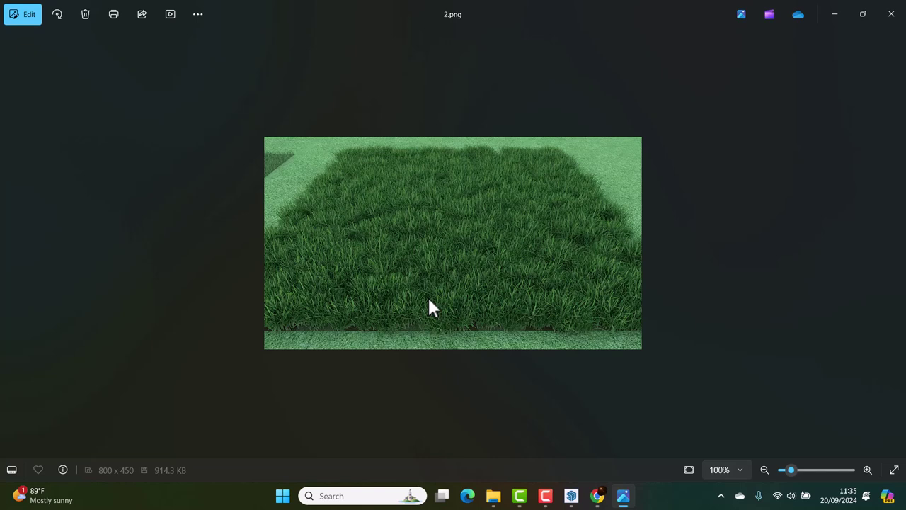
key(Left)
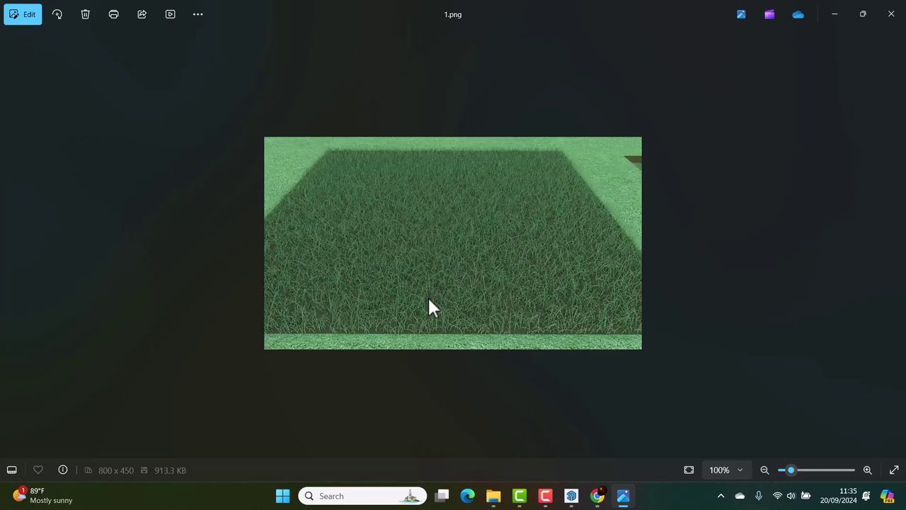